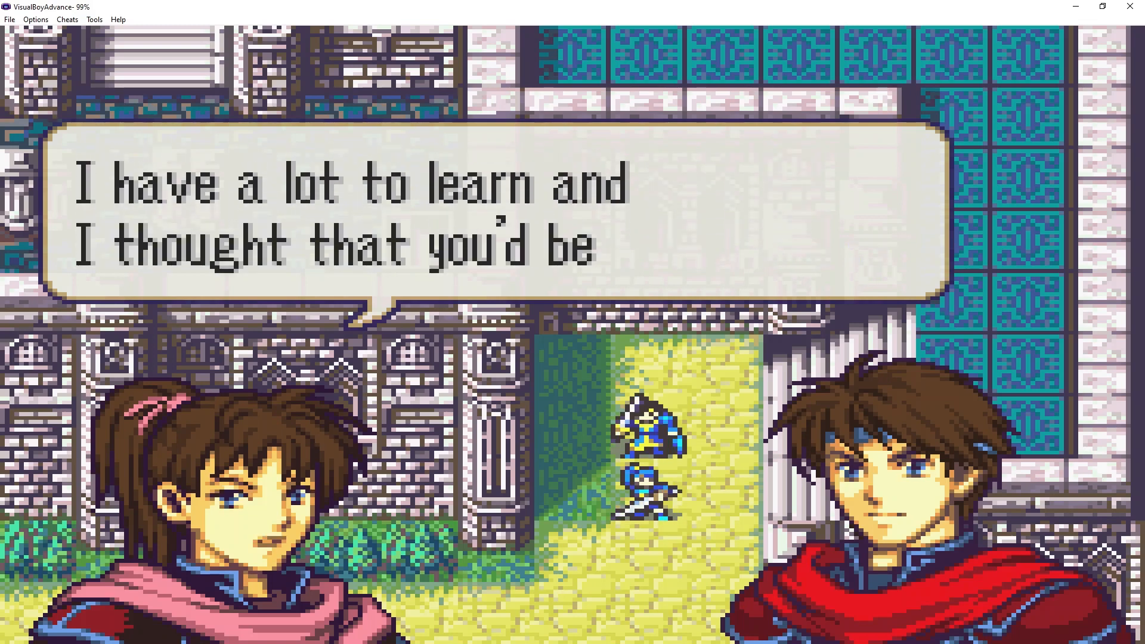
Advance the in-game conversation between the two characters up to "Here I come!" and past it.
key("z")
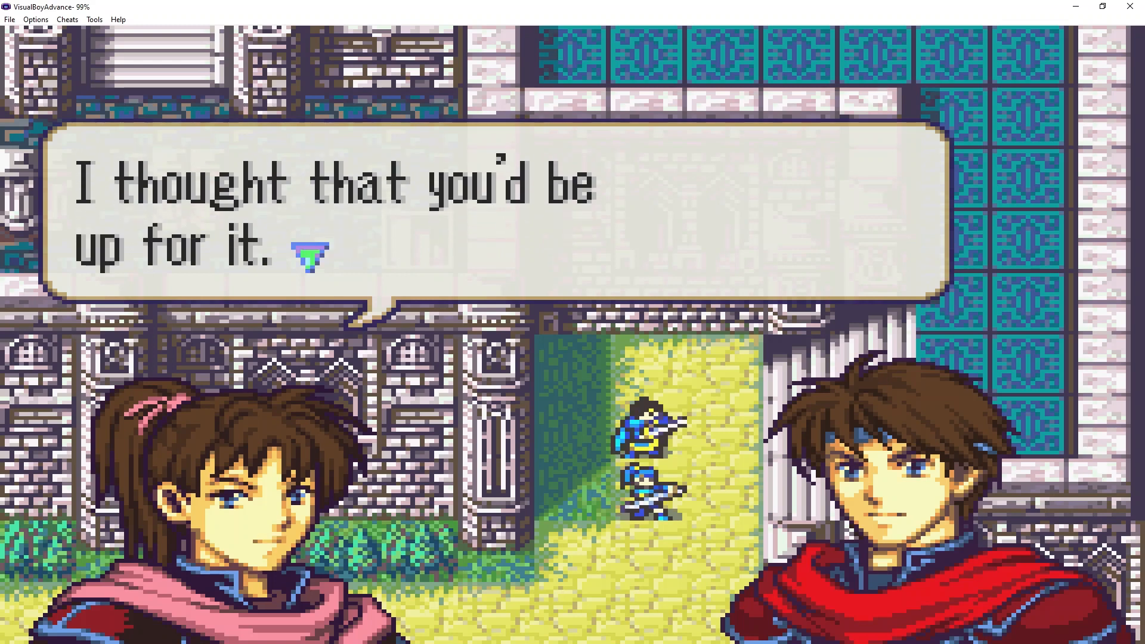
key("z")
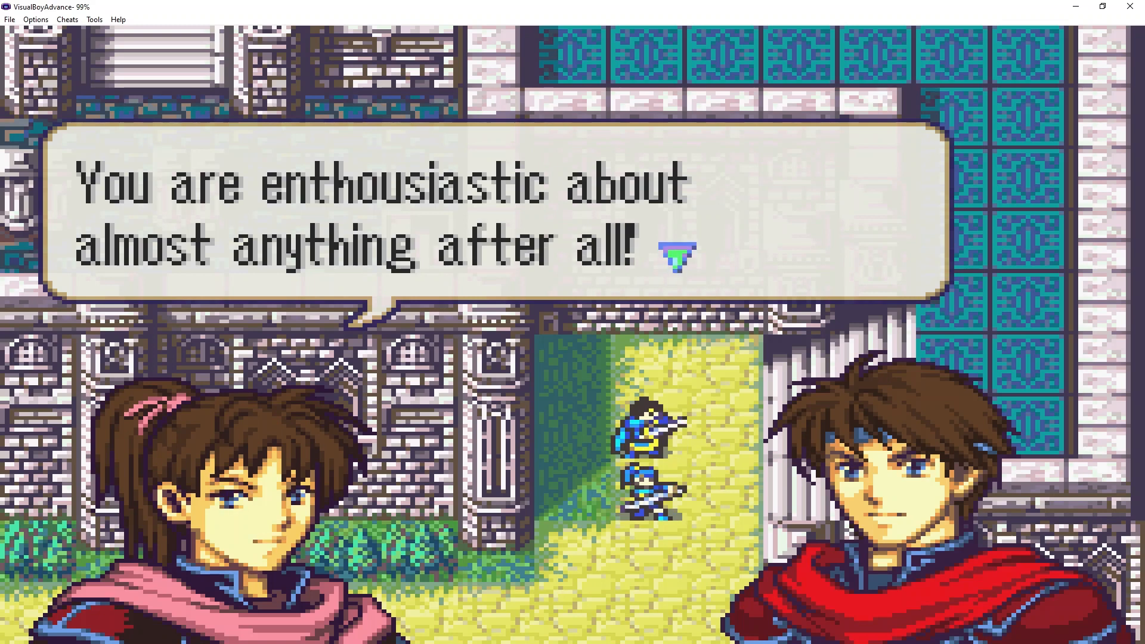
key("z")
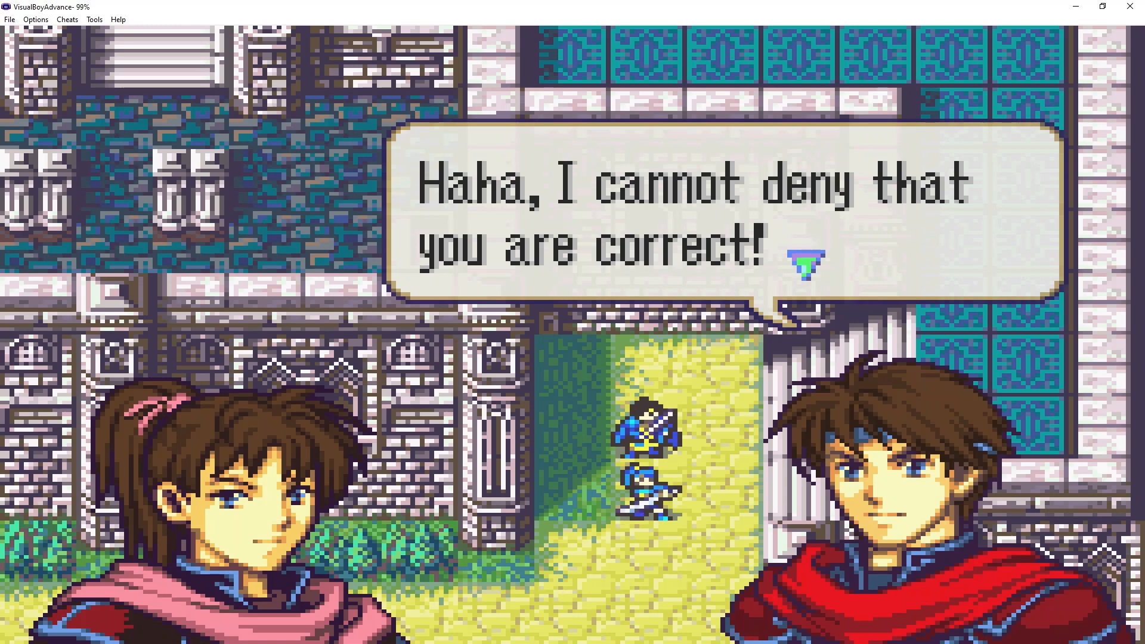
key("z")
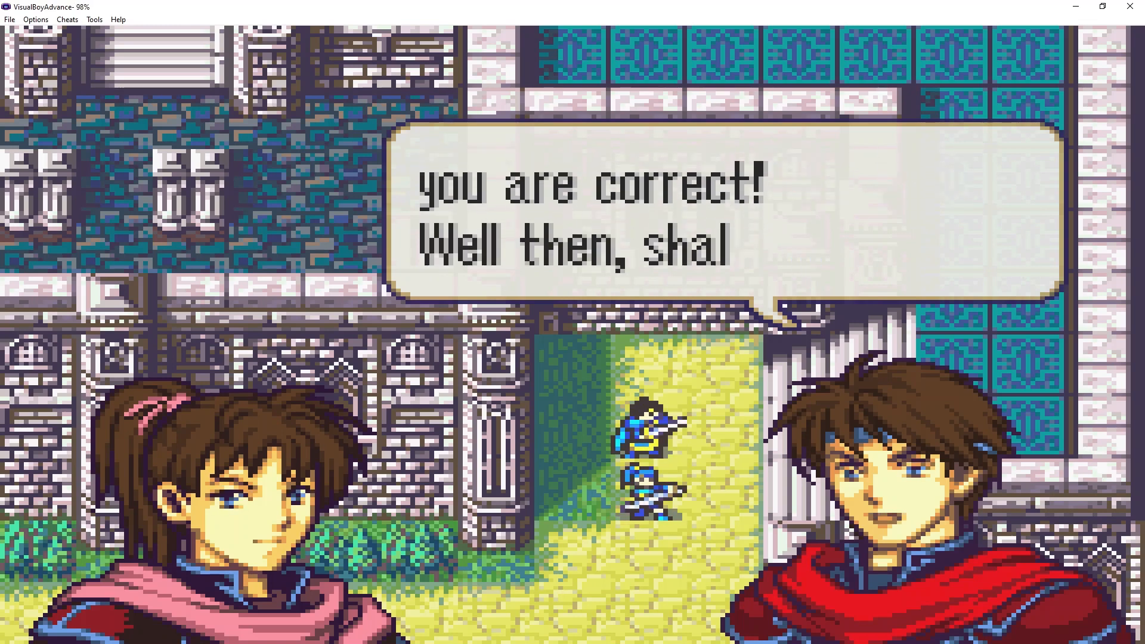
key("z")
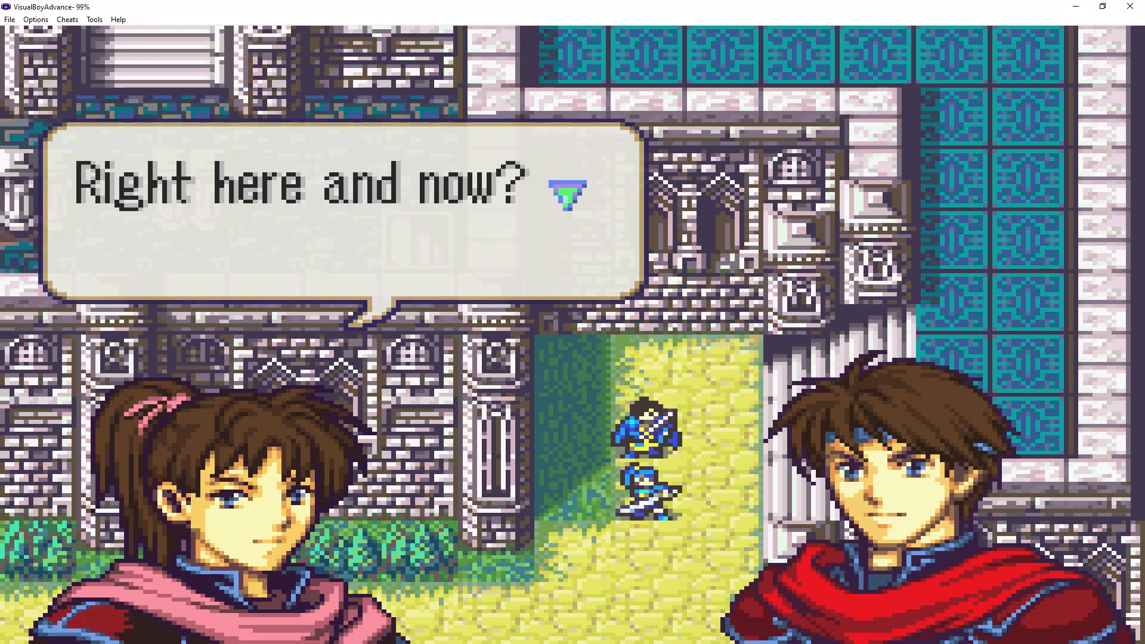
key("z")
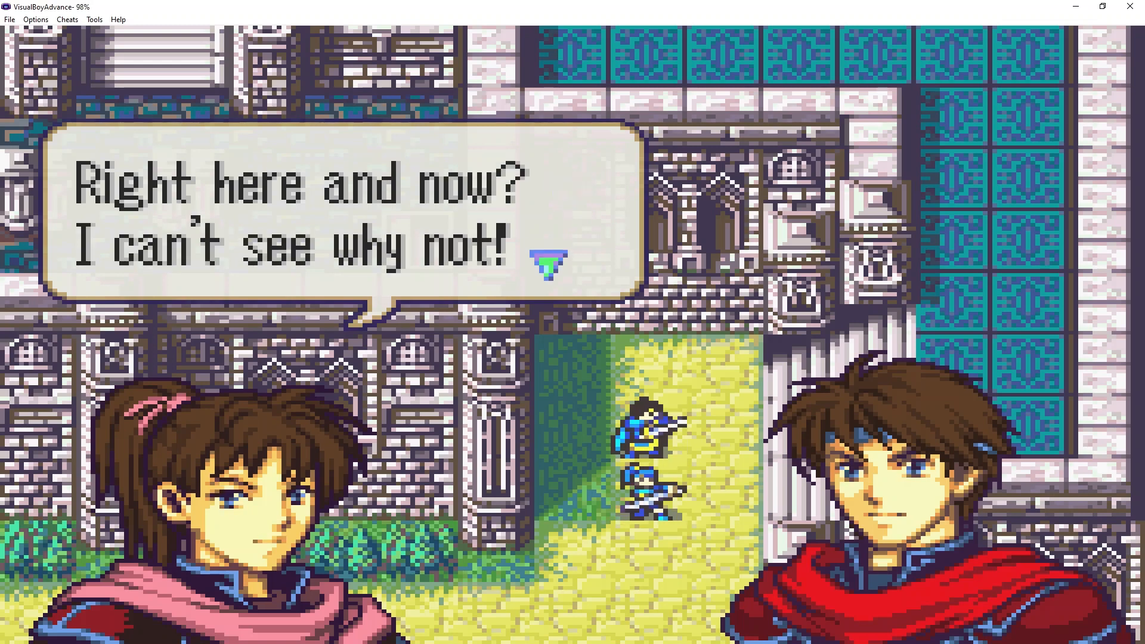
key("z")
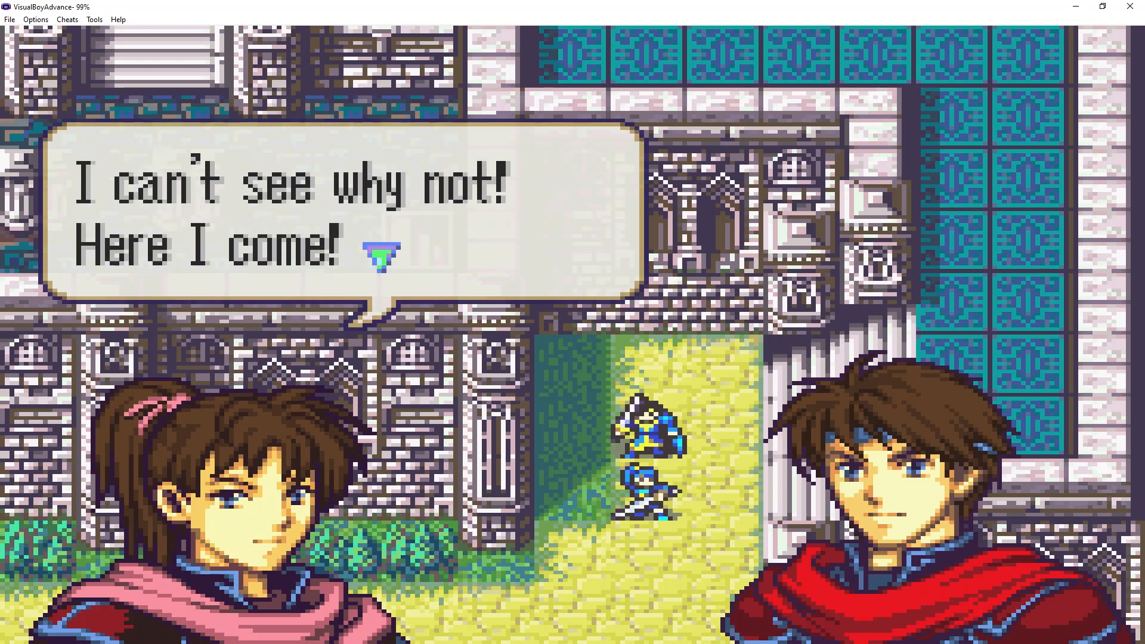
key("z")
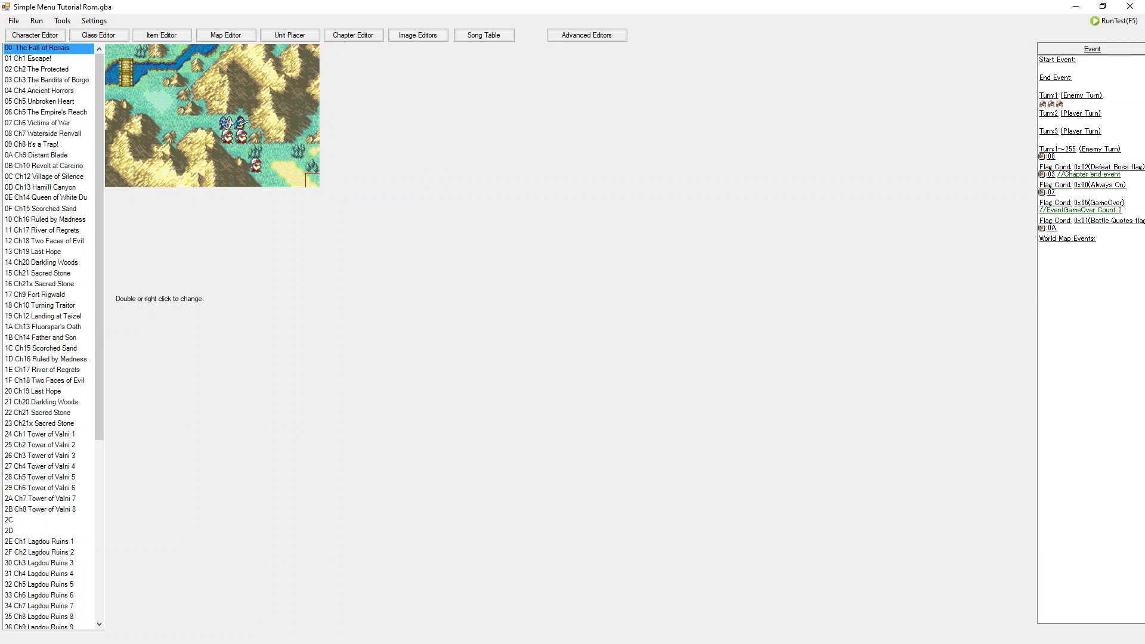
Open the start event of chapter 23 Ch21x Sacred Stone and read through the commands of its script 9F94AC.
scroll(54, 426, "down", 1)
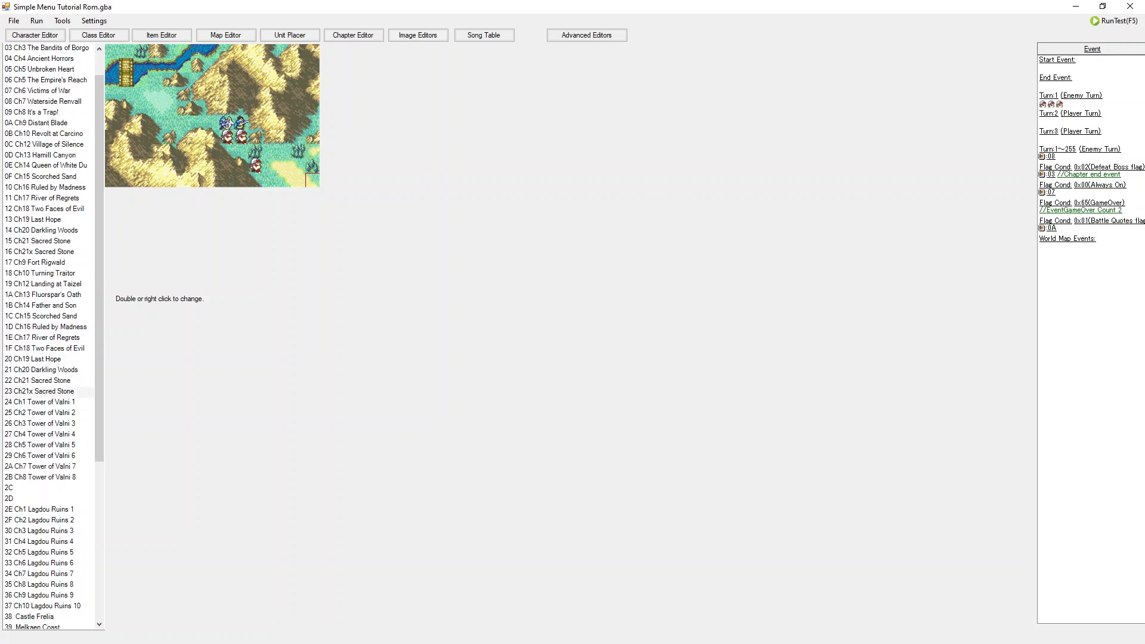
left_click(38, 380)
left_click(39, 392)
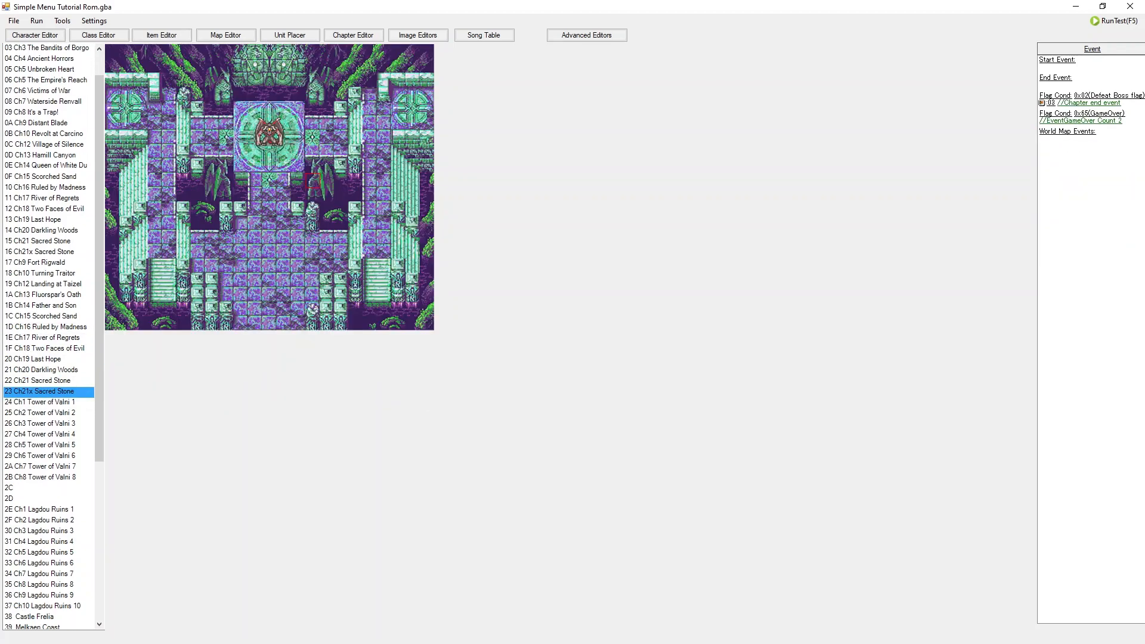
left_click(1058, 60)
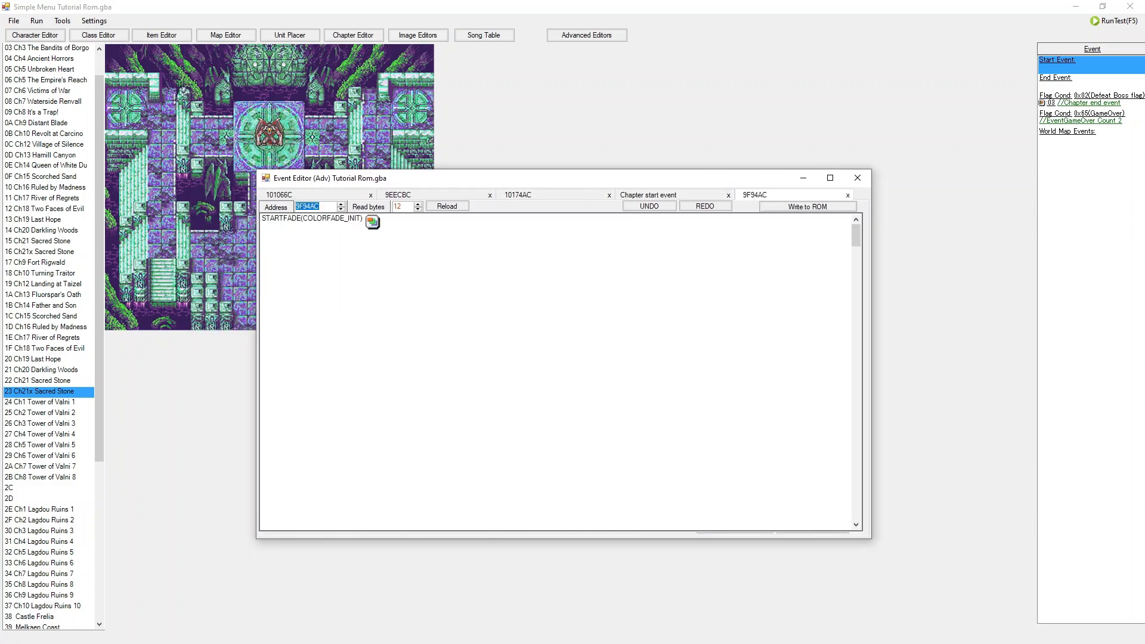
scroll(564, 367, "down", 3)
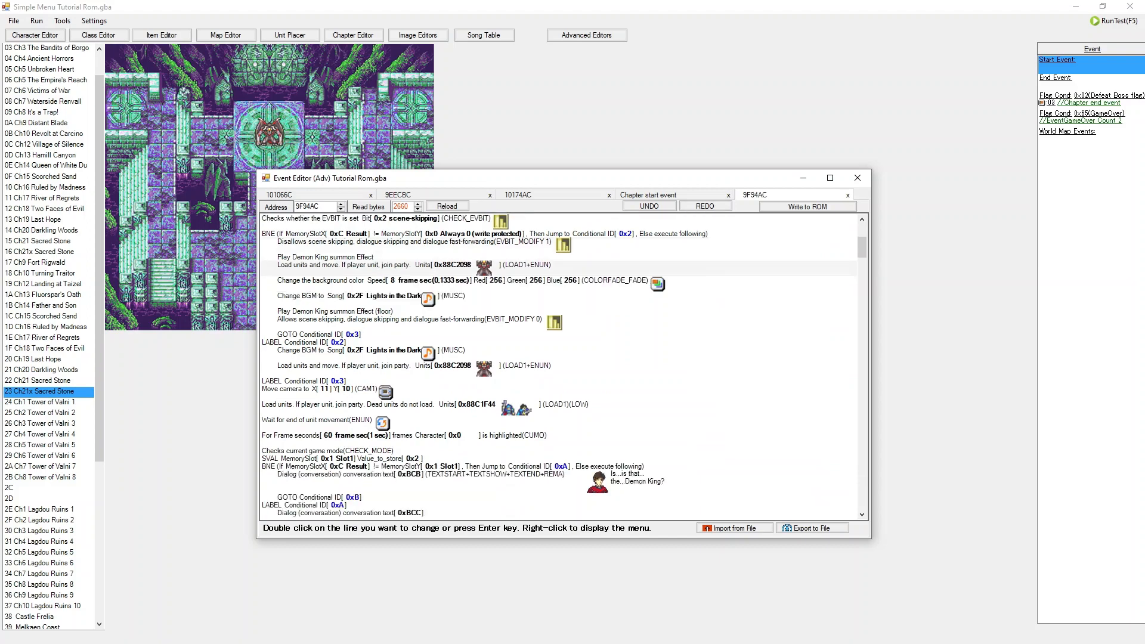
scroll(559, 367, "down", 10)
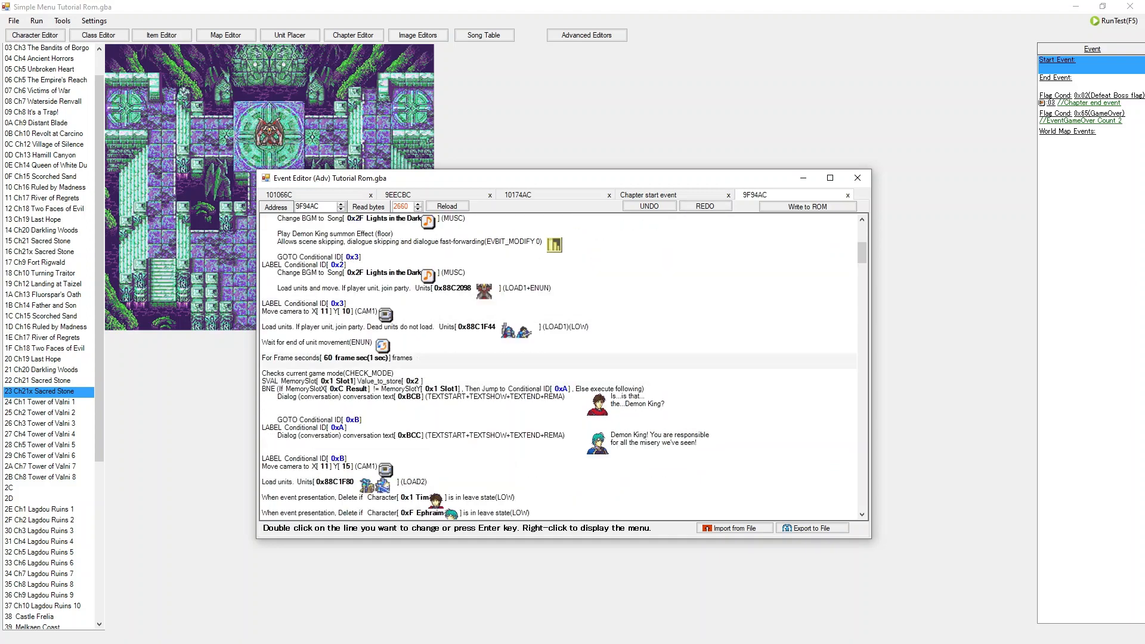
scroll(559, 367, "down", 10)
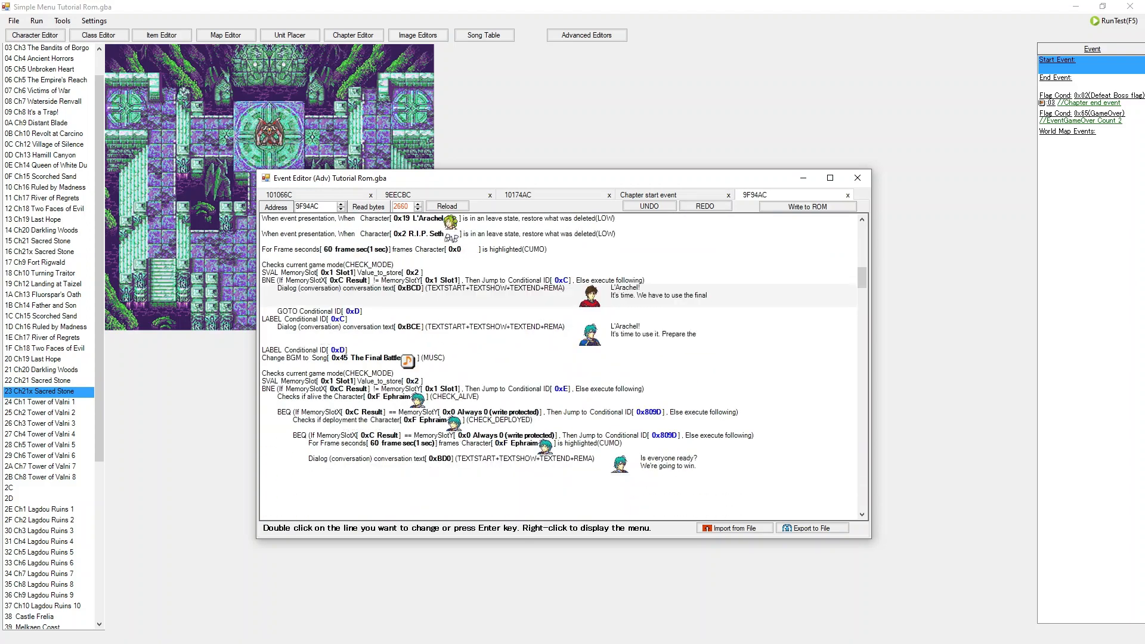
scroll(559, 367, "down", 10)
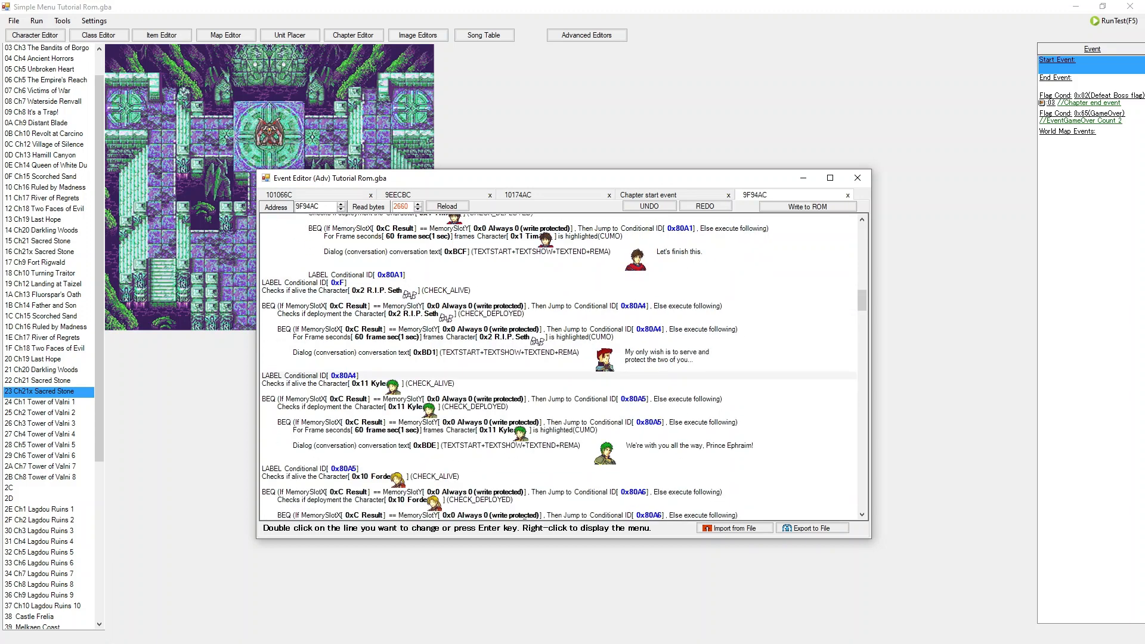
scroll(558, 367, "down", 5)
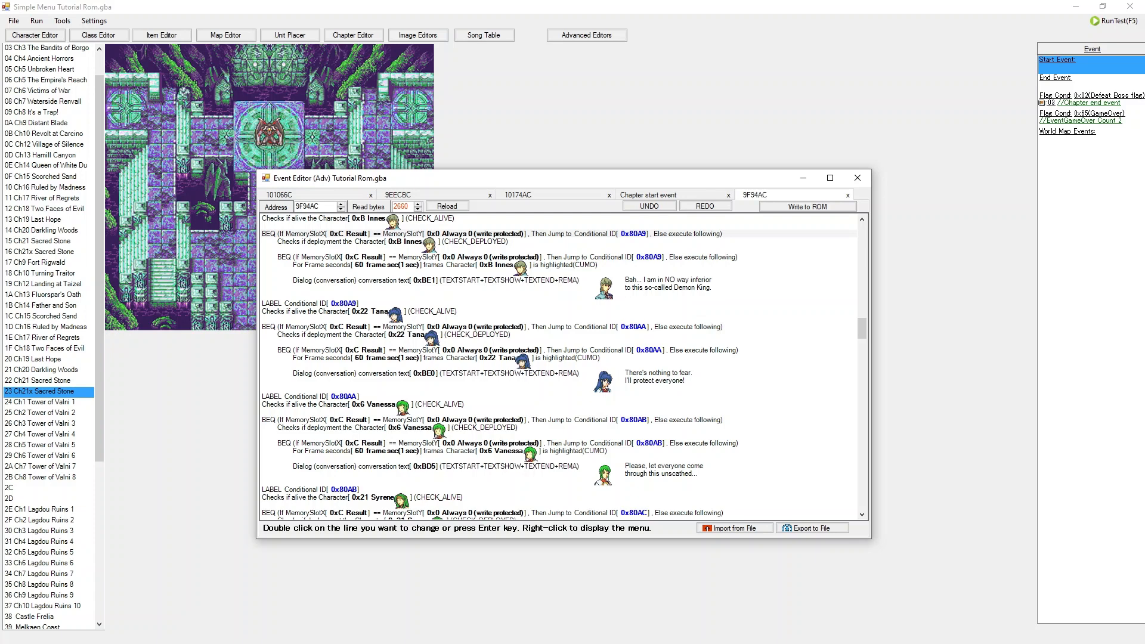
Close script 9F94AC and the chapter start event to return to event script 10174AC.
left_click(847, 196)
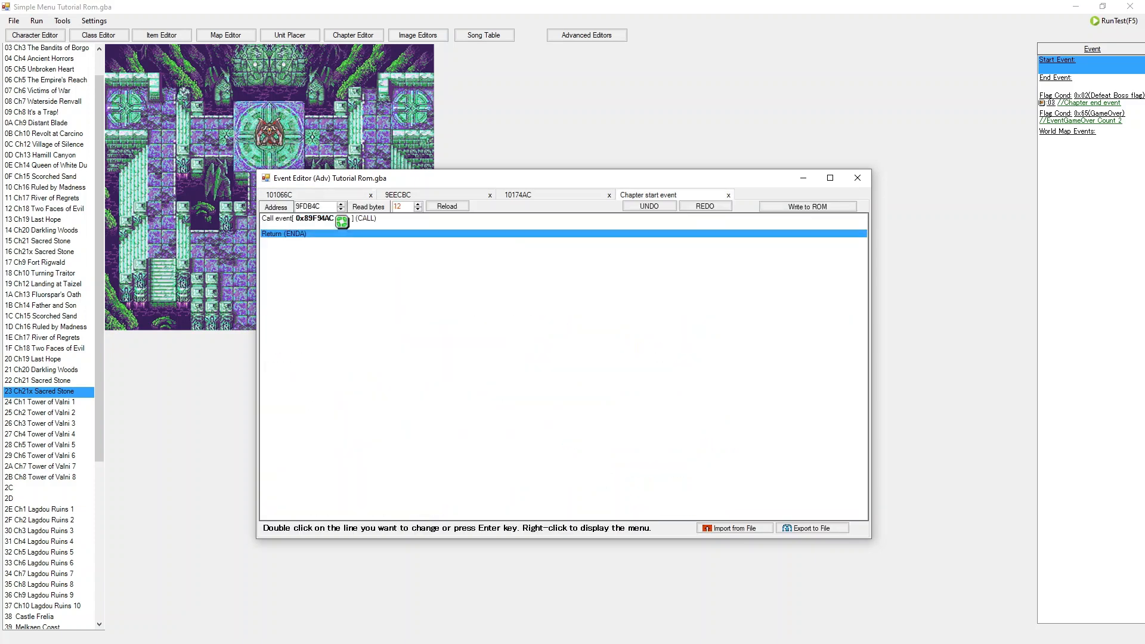
left_click(322, 220)
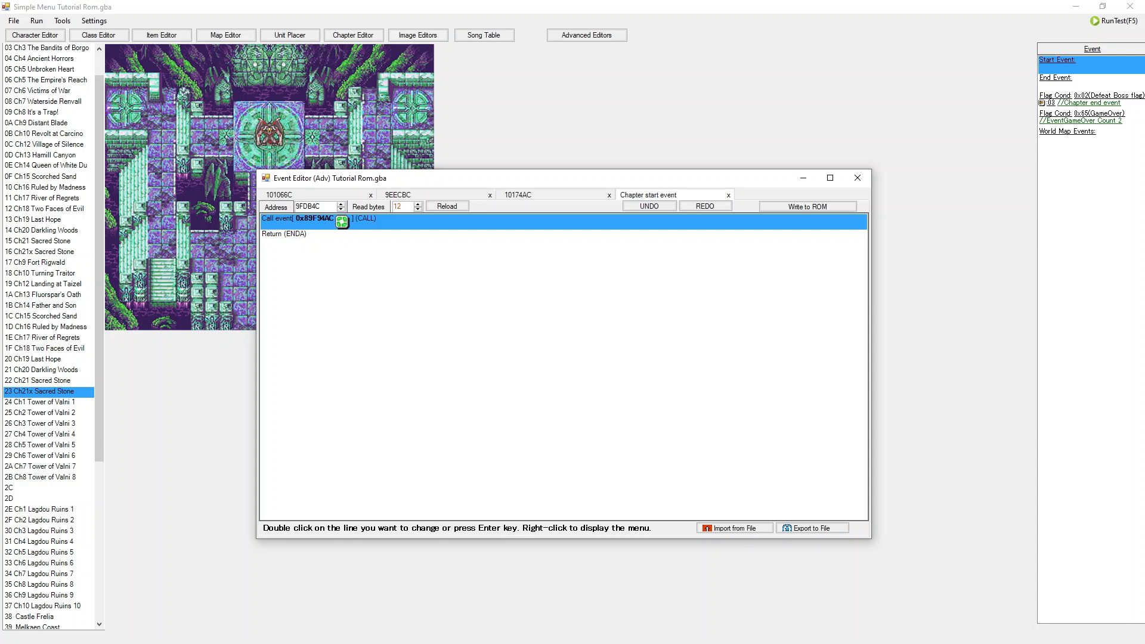
left_click(728, 195)
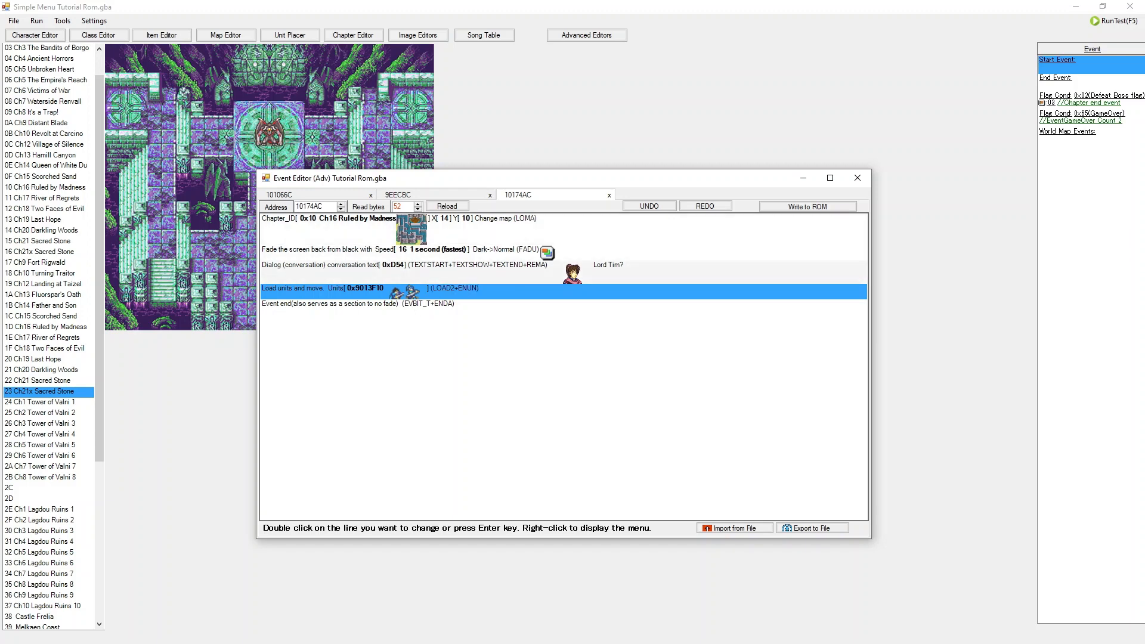
Maximize the event editor and examine the map change, fade, dialogue and unit loading commands of script 10174AC.
left_click(453, 272)
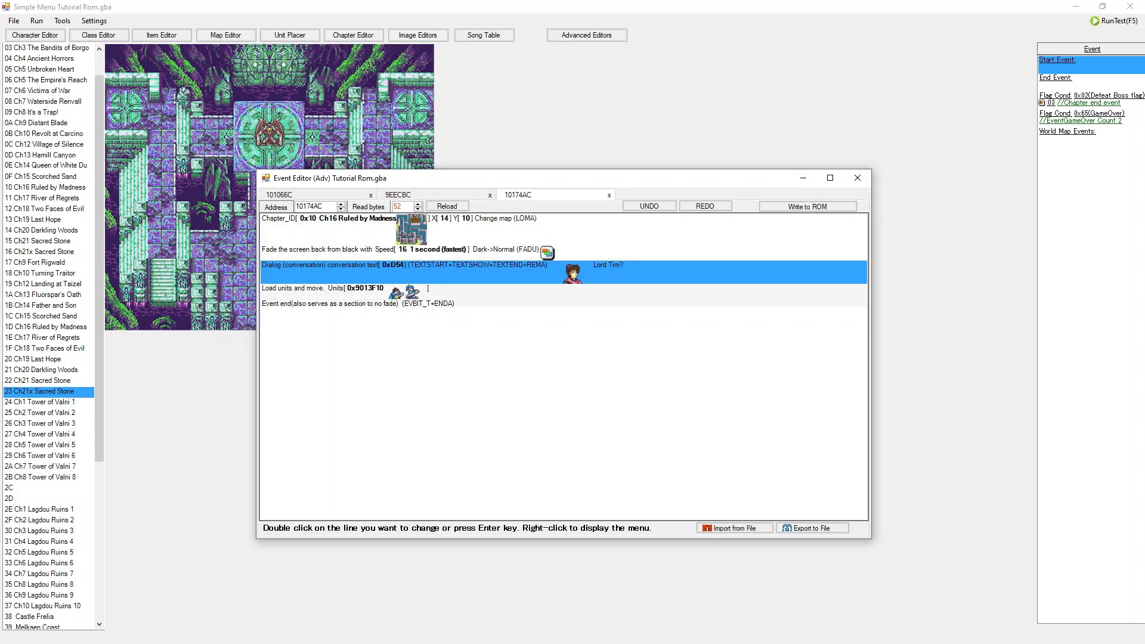
left_click(830, 178)
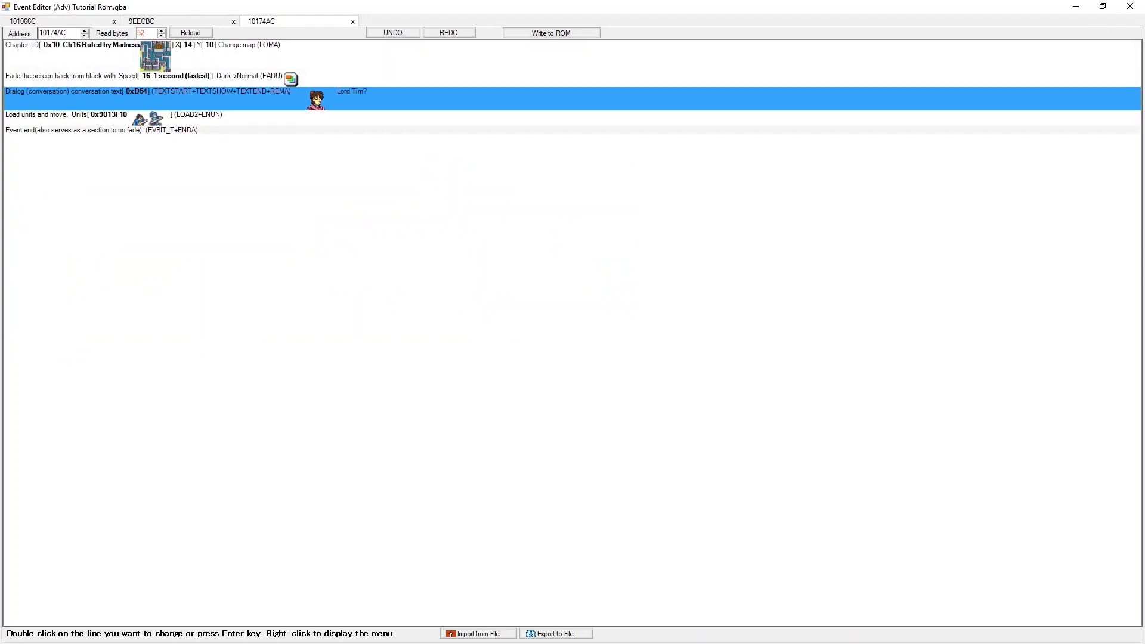
left_click(196, 56)
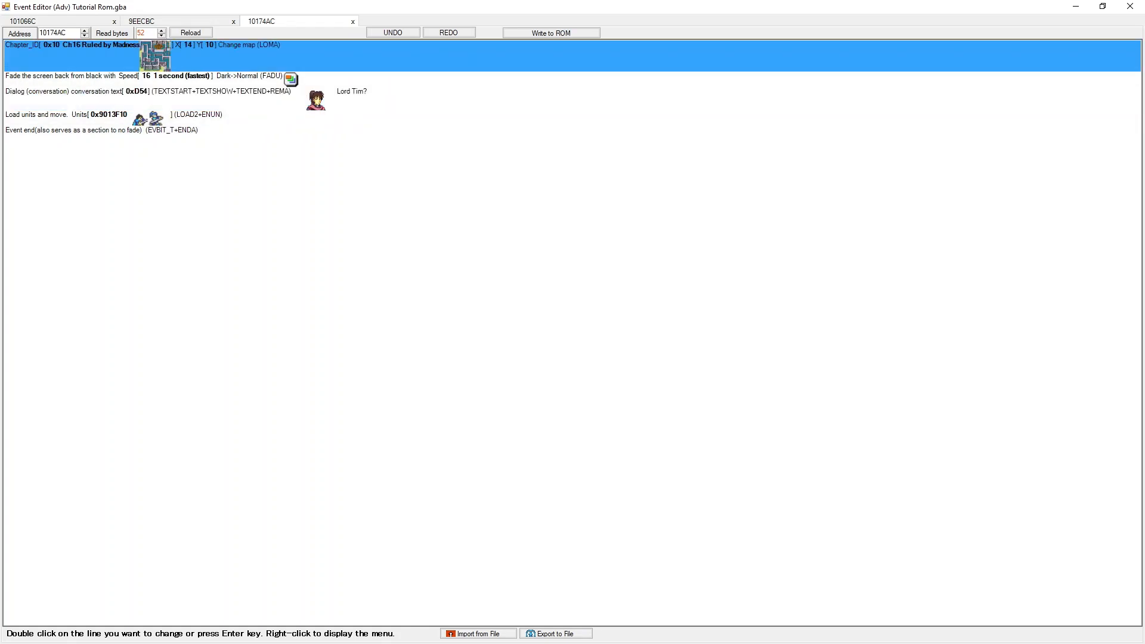
left_click(197, 80)
left_click(197, 98)
left_click(197, 118)
left_click(197, 99)
left_click(197, 56)
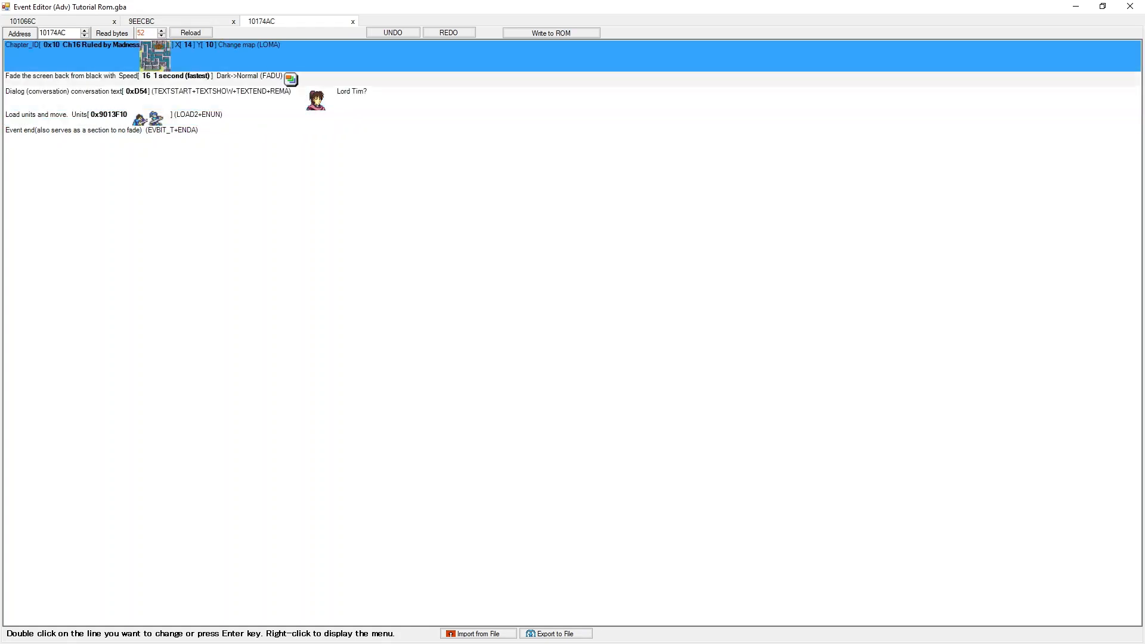
left_click(197, 80)
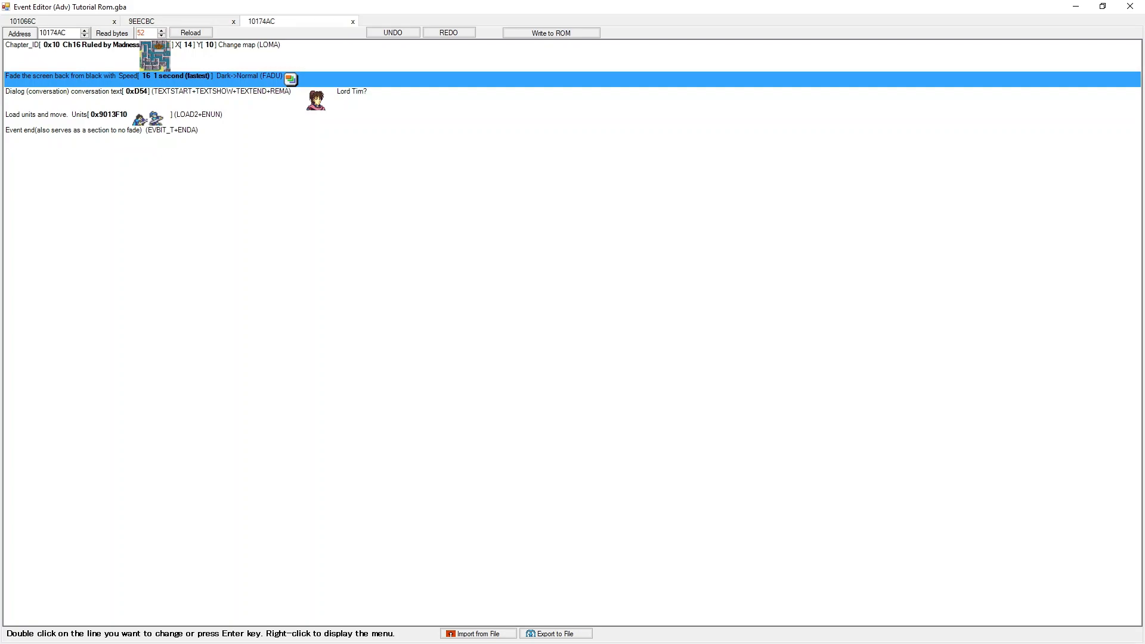
Compare the Dark Before Initial Event setting across chapters 00 to 05 in the Chapter Editor, then minimize it.
left_click(1076, 7)
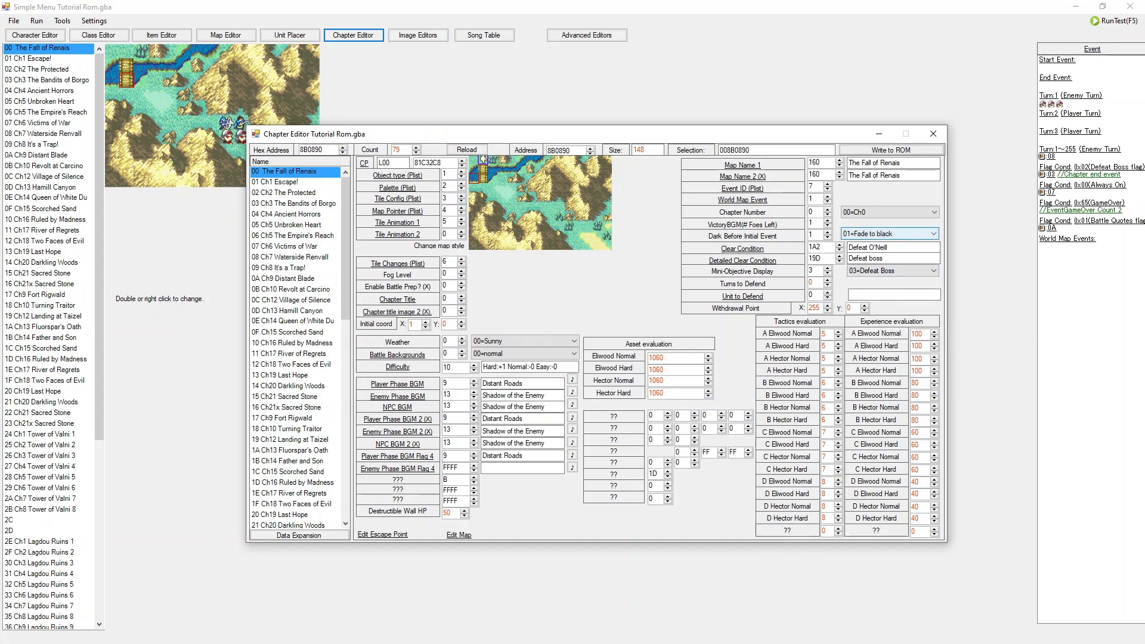
left_click(295, 182)
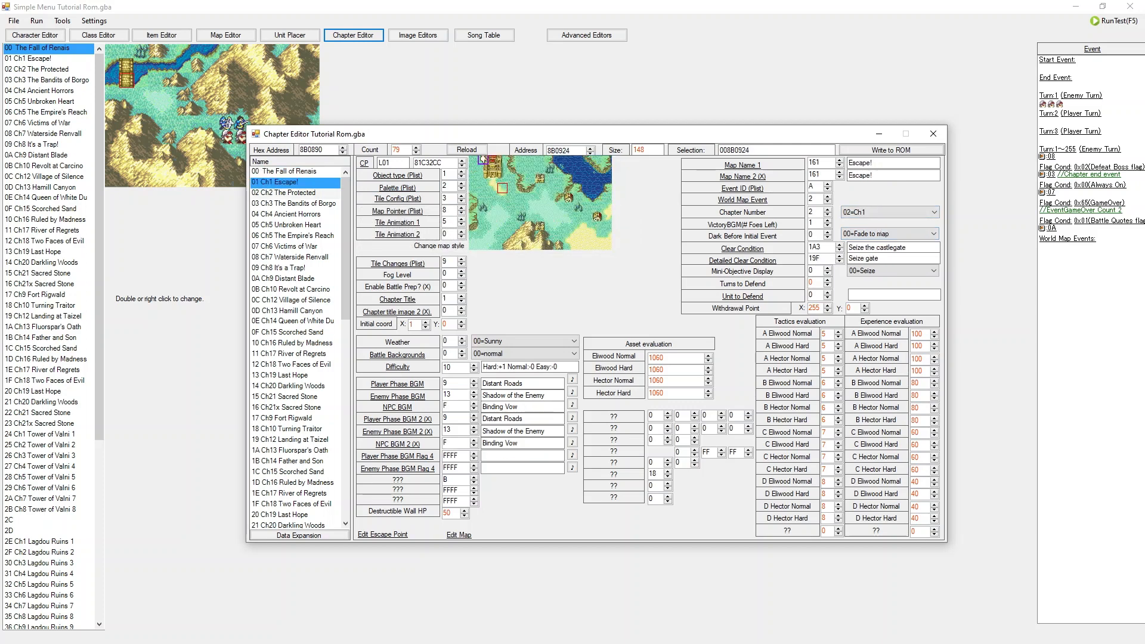
left_click(295, 193)
left_click(295, 203)
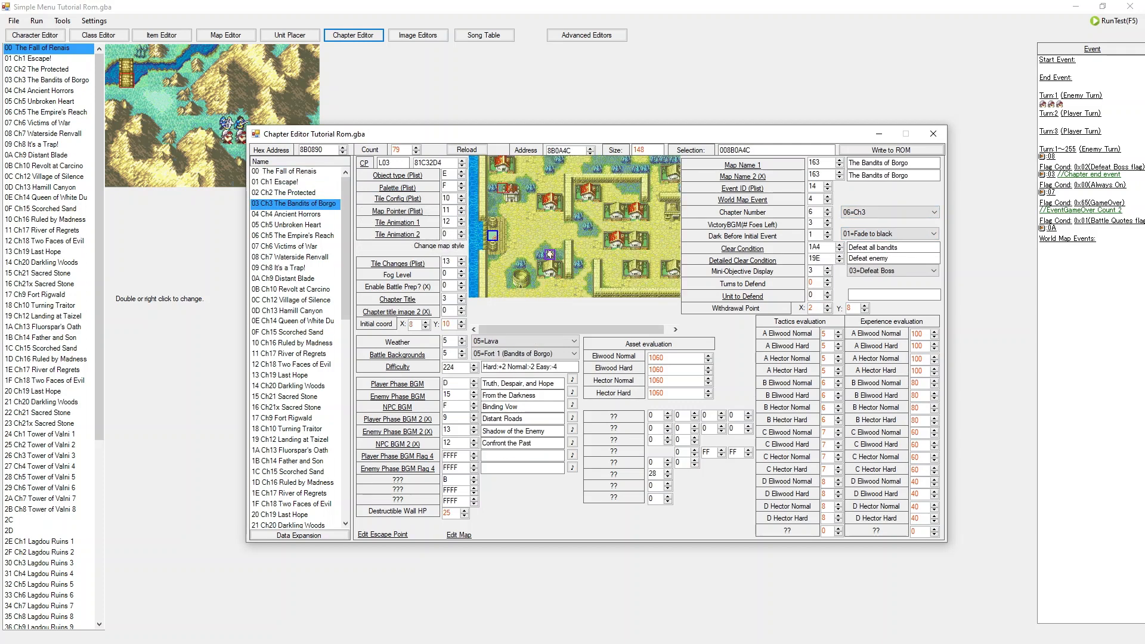
left_click(295, 214)
left_click(295, 225)
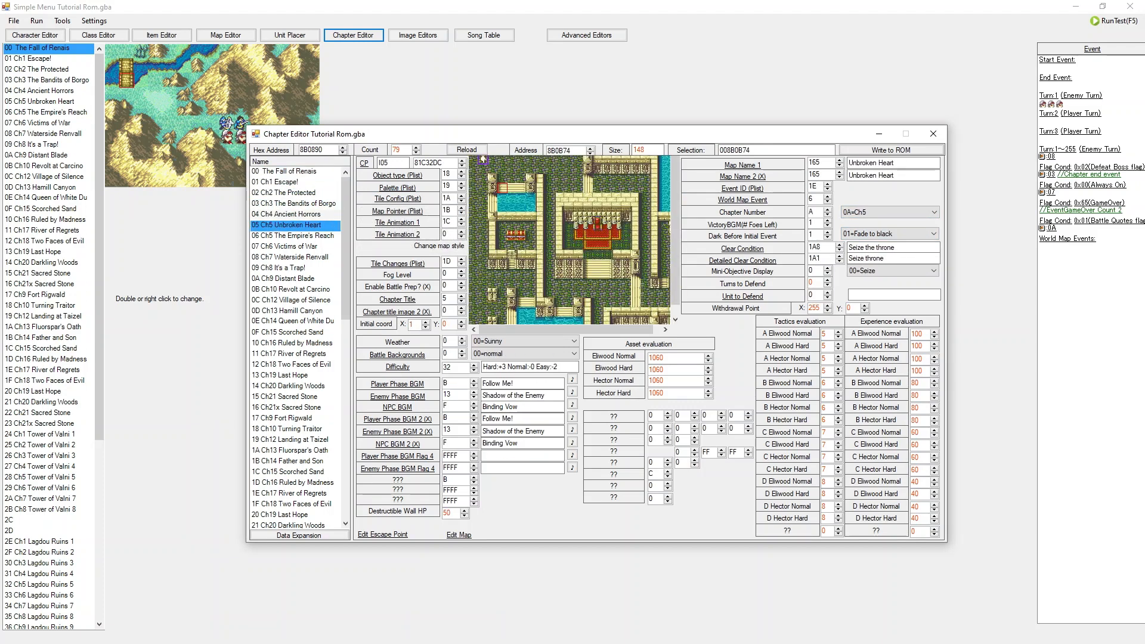
left_click(295, 203)
left_click(295, 192)
left_click(295, 182)
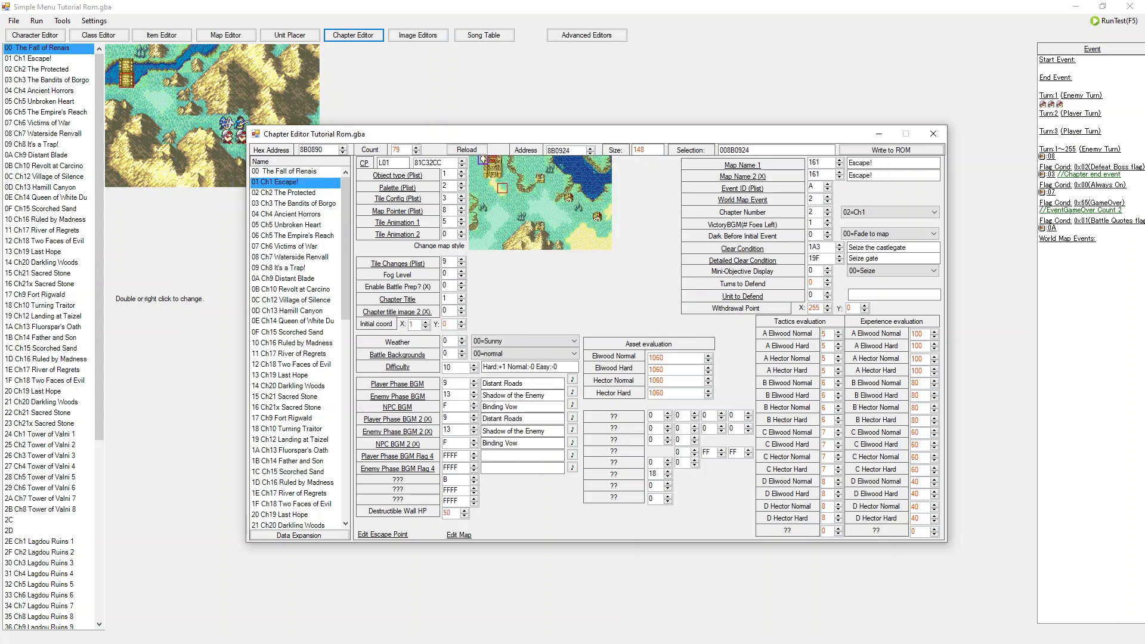
left_click(328, 214)
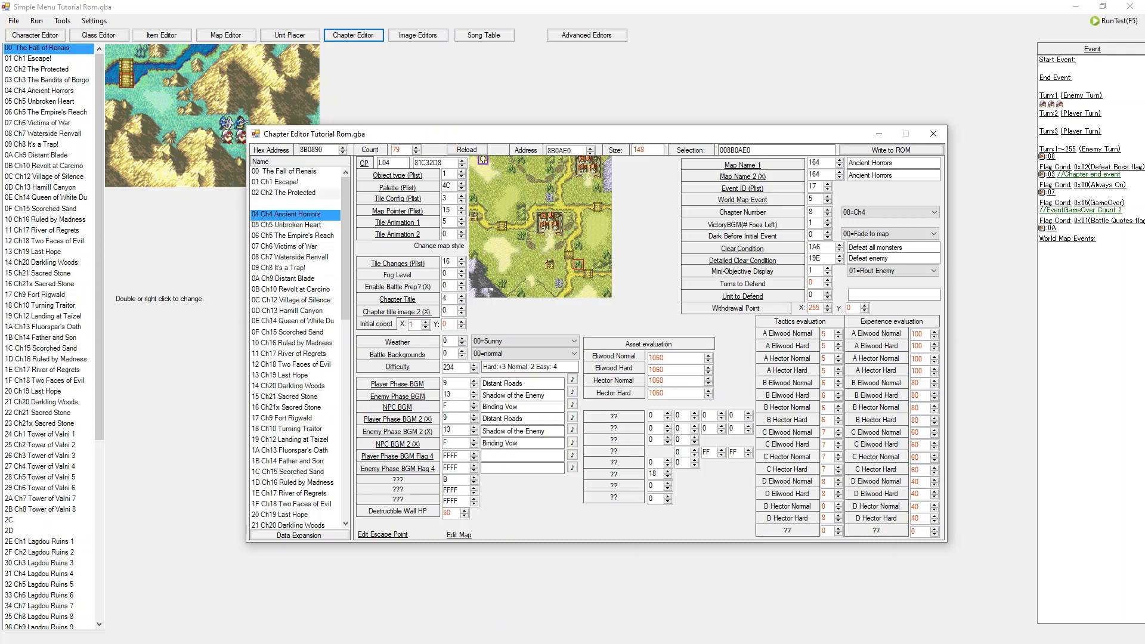
left_click(292, 171)
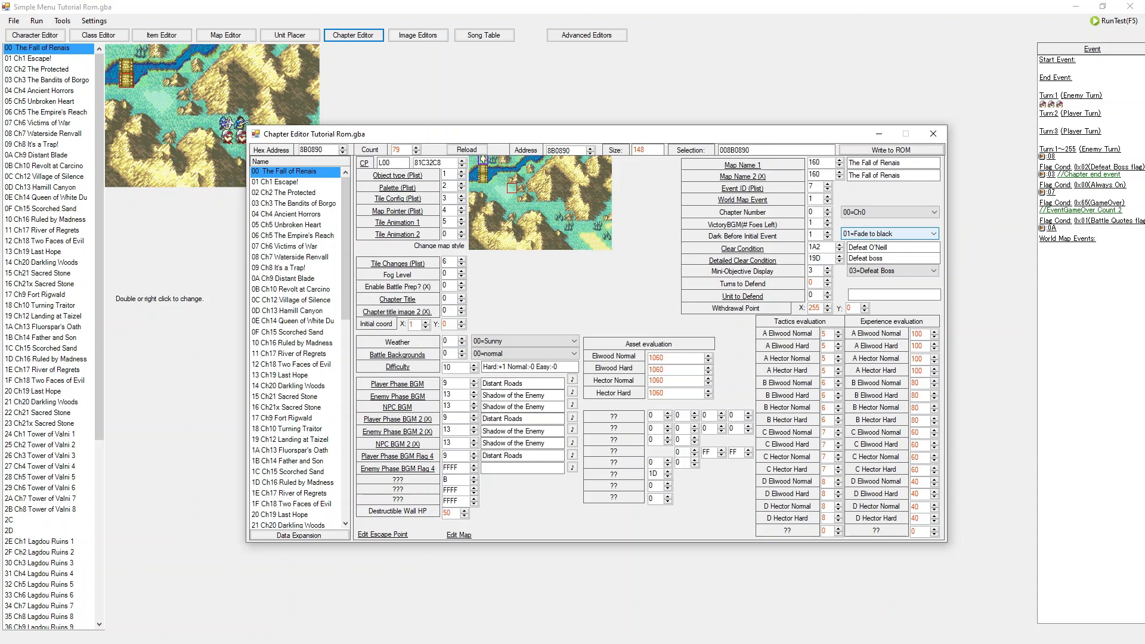
left_click(878, 134)
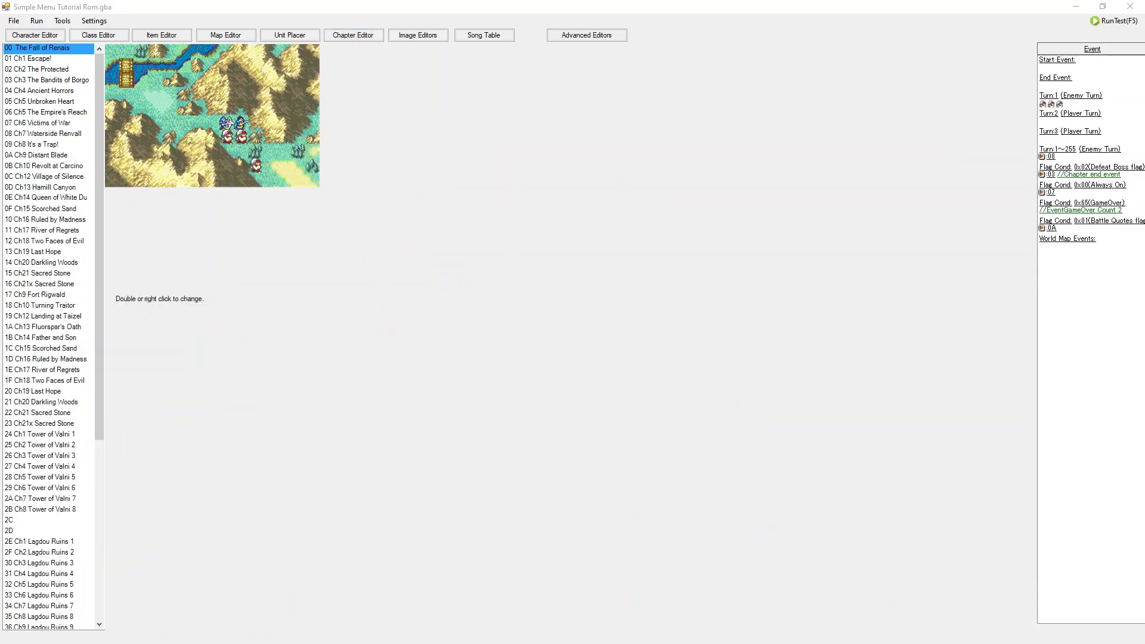
Switch back to event script 10174AC and review its unit loading and fade-from-black commands.
key("alt+Tab")
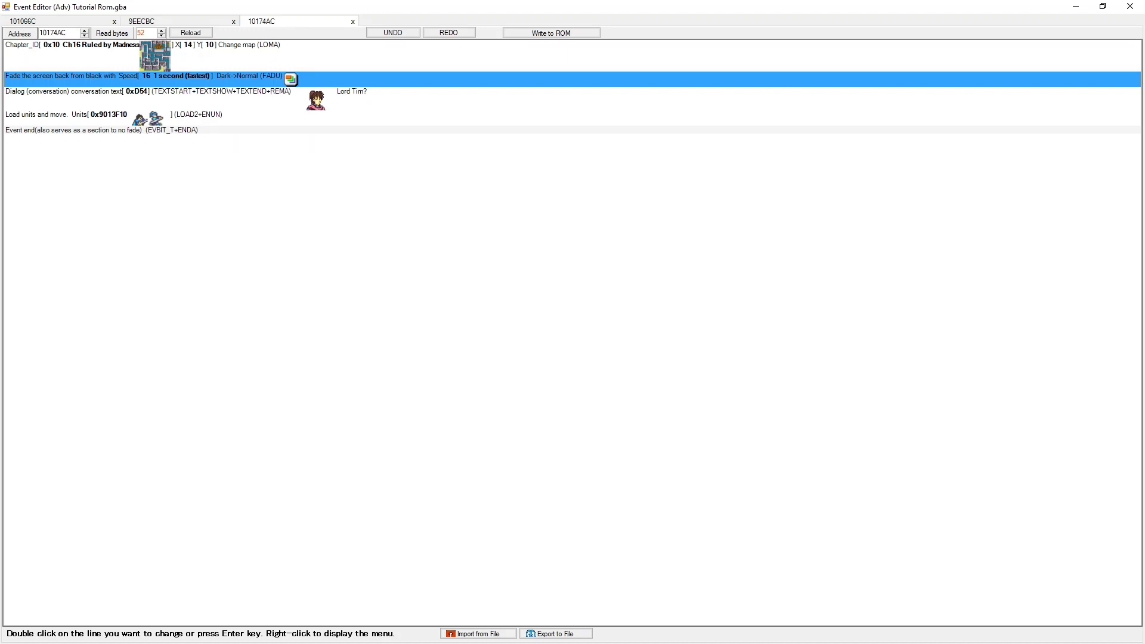
left_click(239, 130)
left_click(239, 118)
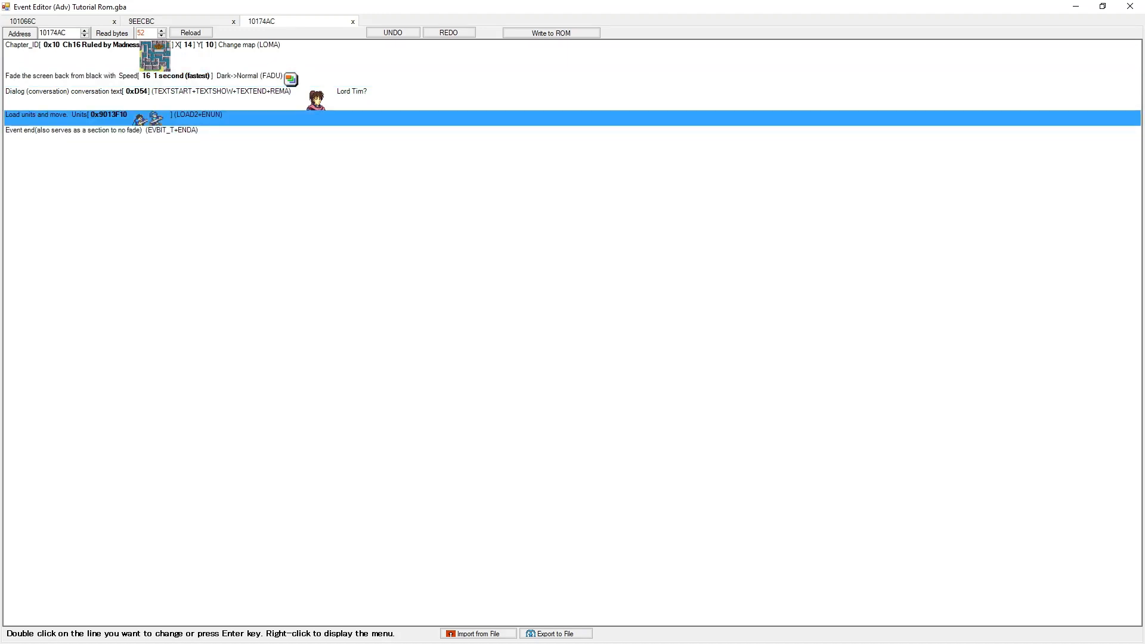
left_click(179, 78)
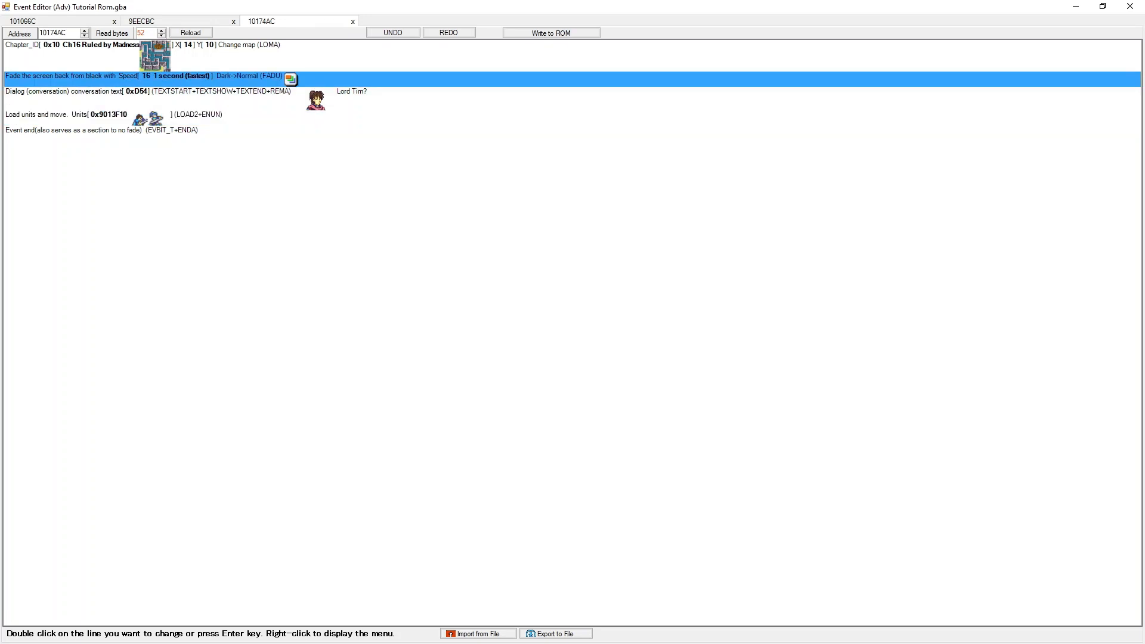
Paste the load units and move command for 0x9013F10 before the fade from black and delete its duplicate after the dialogue.
key("ctrl+v")
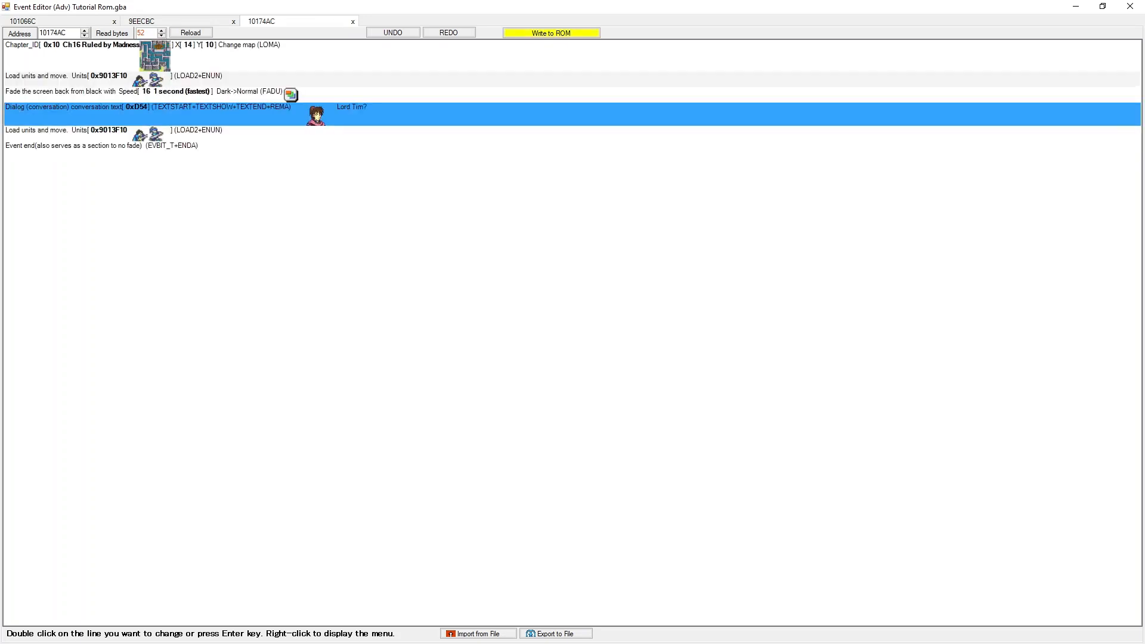
left_click(179, 133)
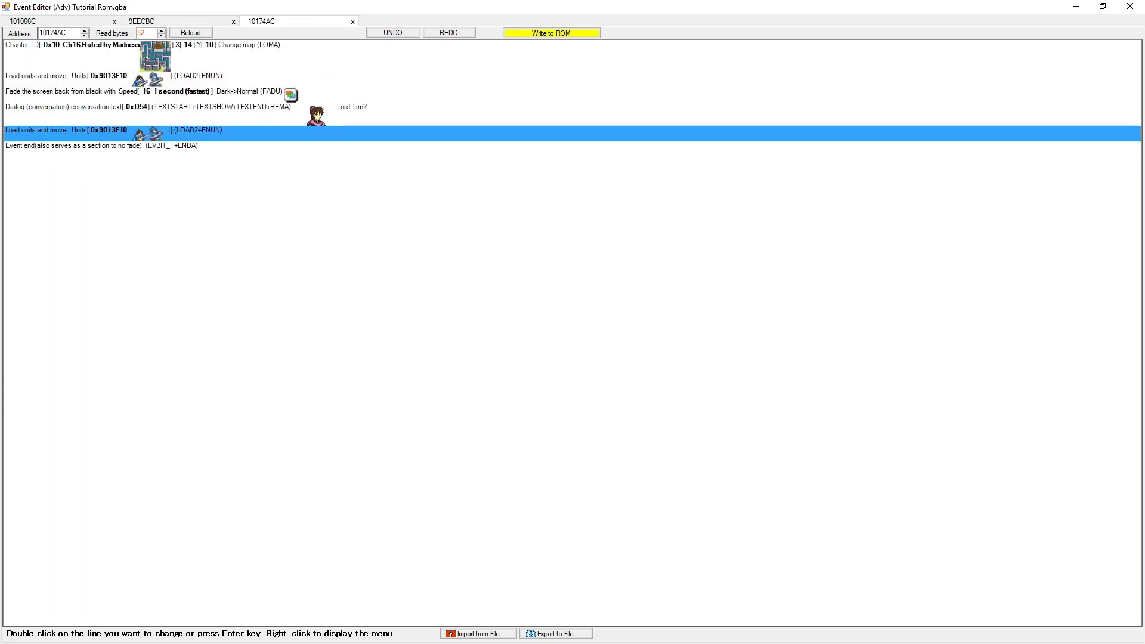
key("Delete")
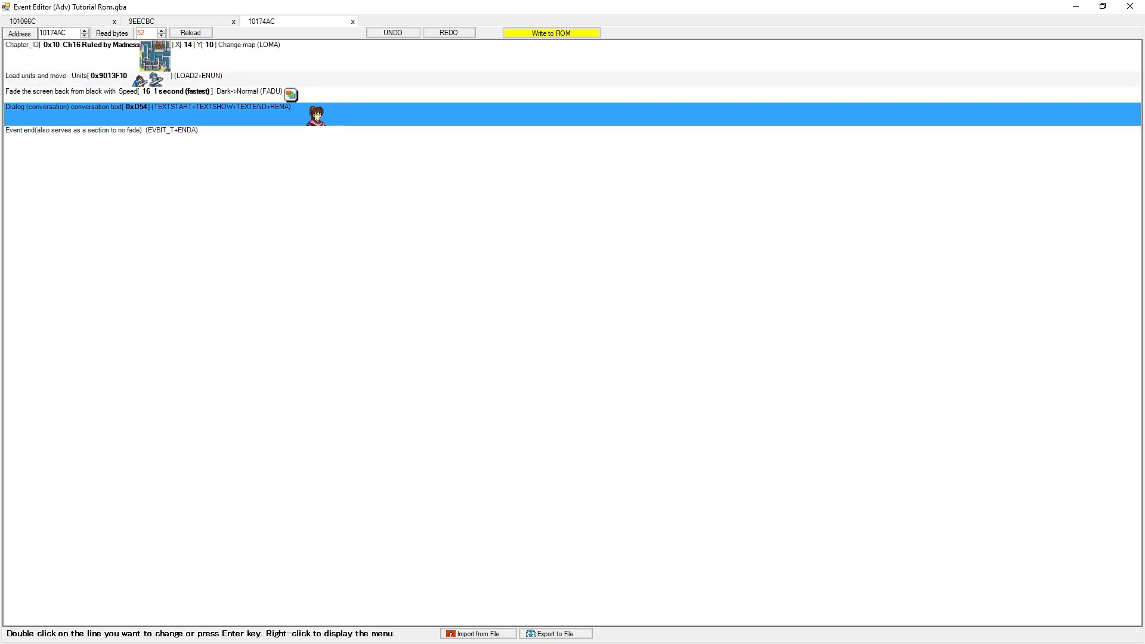
Insert a Move camera to (CAM1) command at X 15, Y 24 after the unit loading command and write the script to the ROM.
left_click(179, 58)
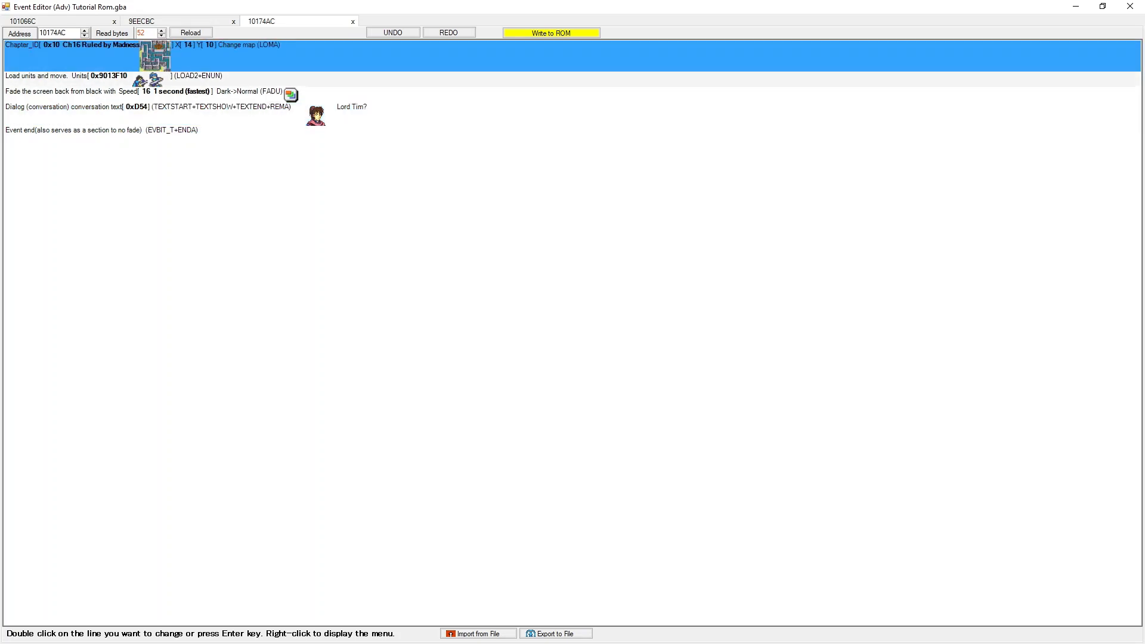
double_click(179, 79)
left_click(566, 140)
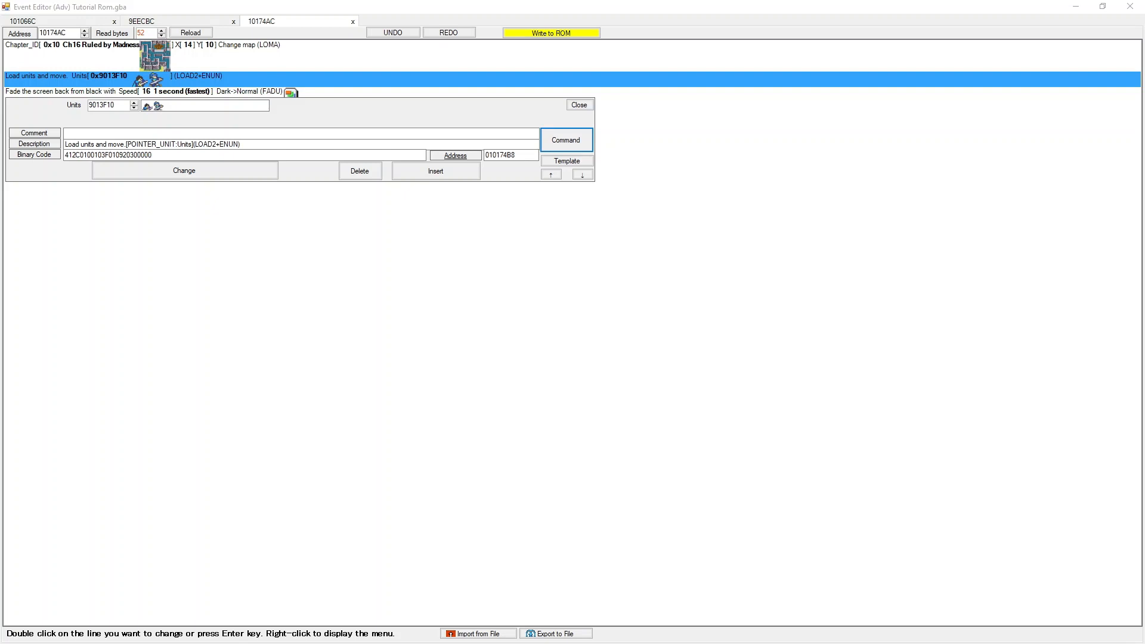
key("Return")
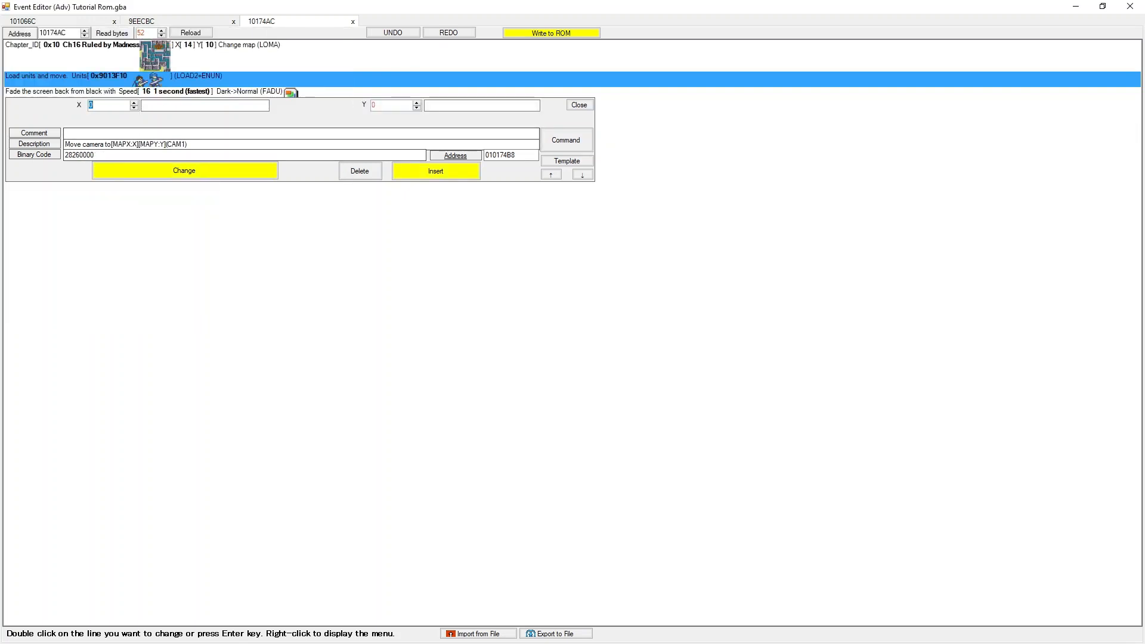
type("8")
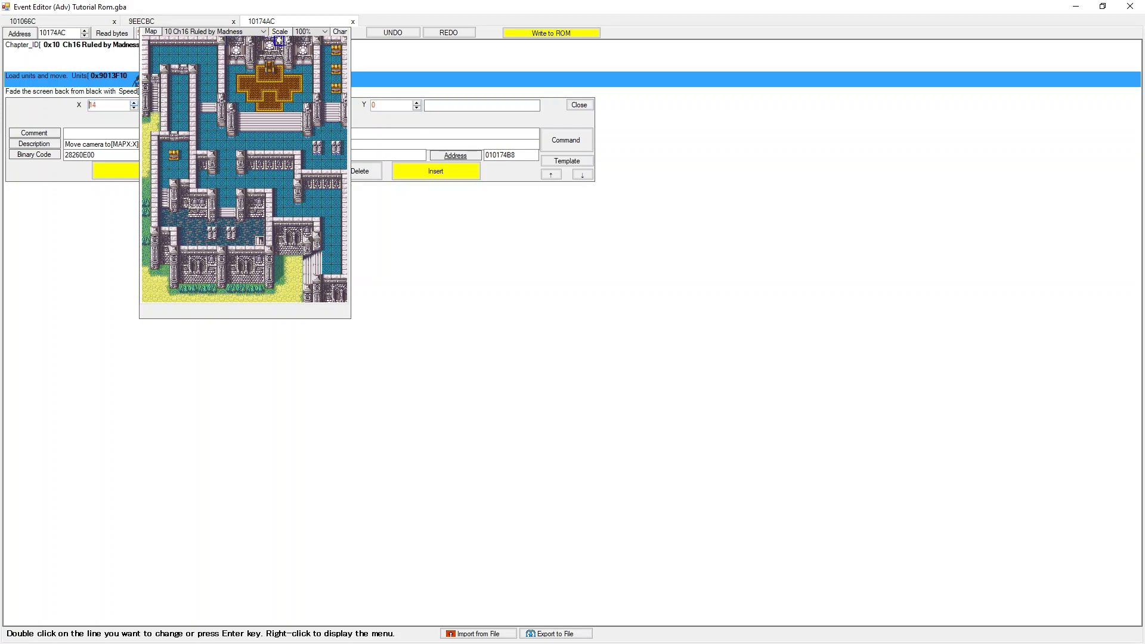
left_click(279, 40)
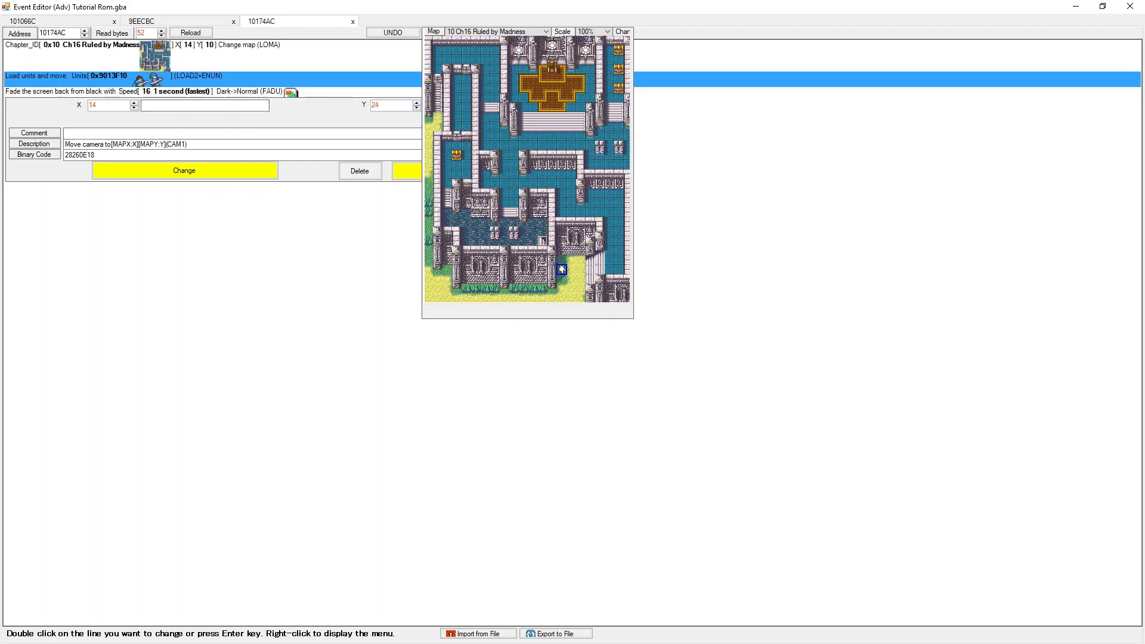
left_click(562, 269)
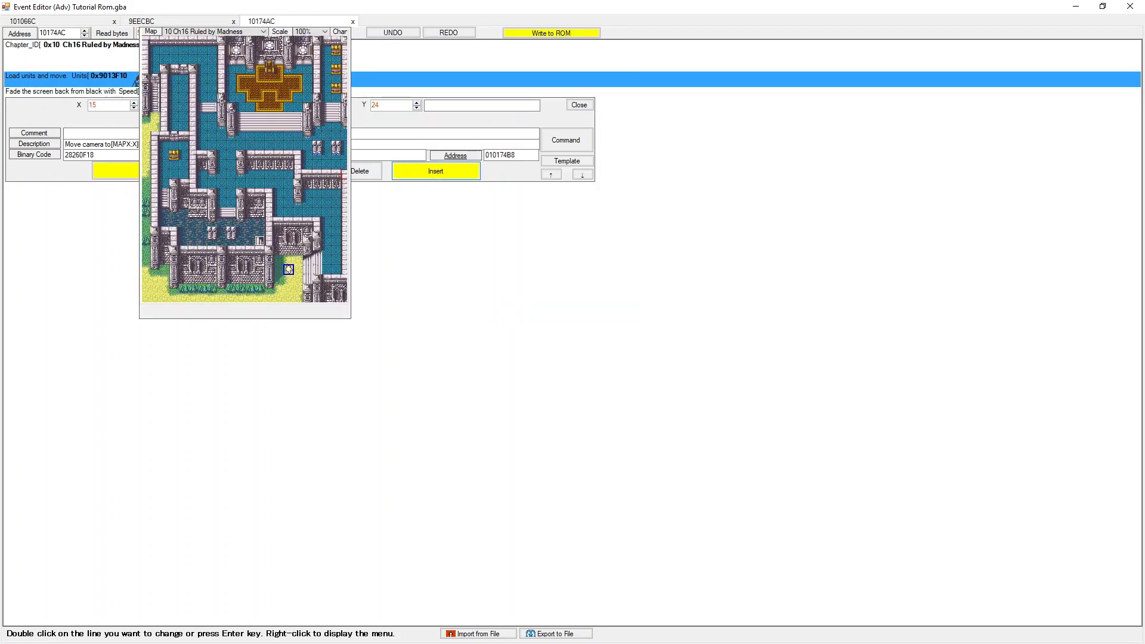
left_click(288, 269)
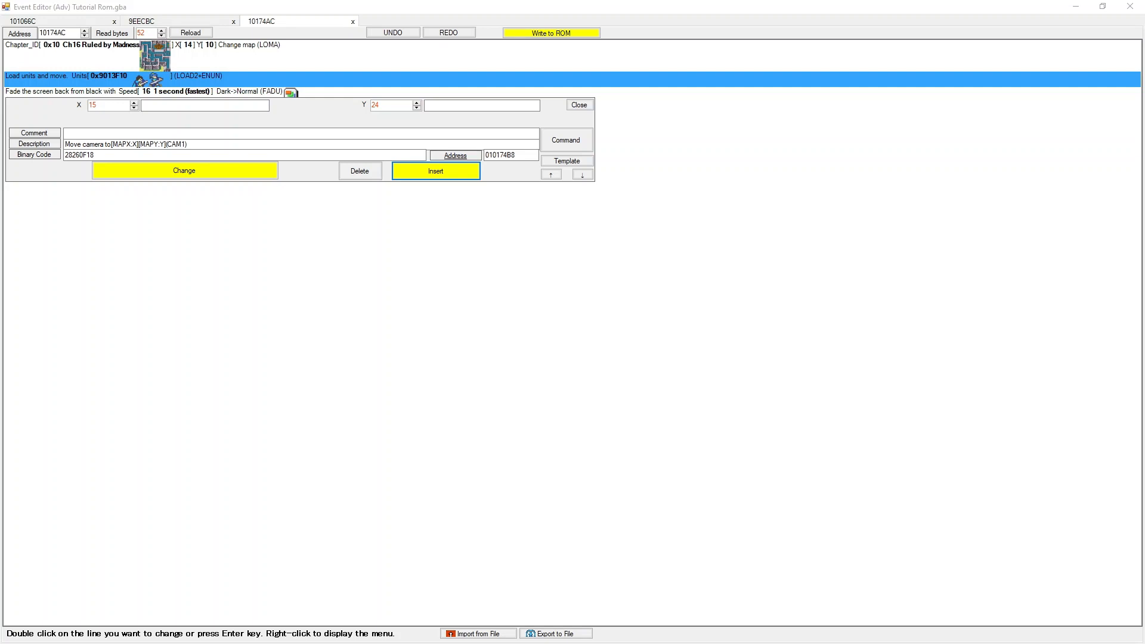
key("Return")
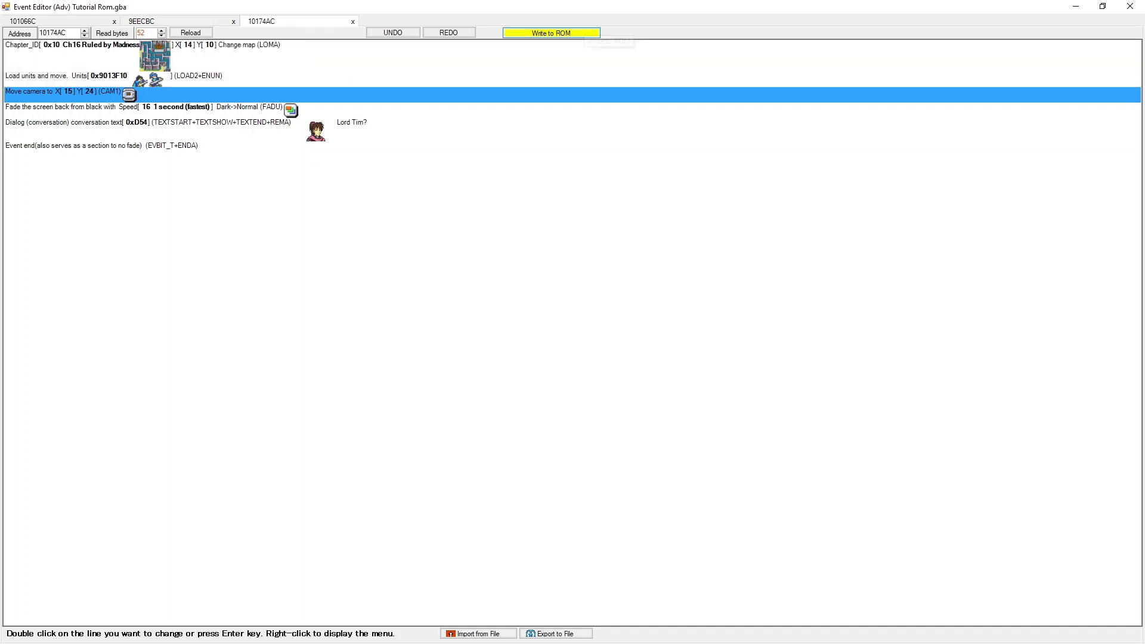
left_click(551, 33)
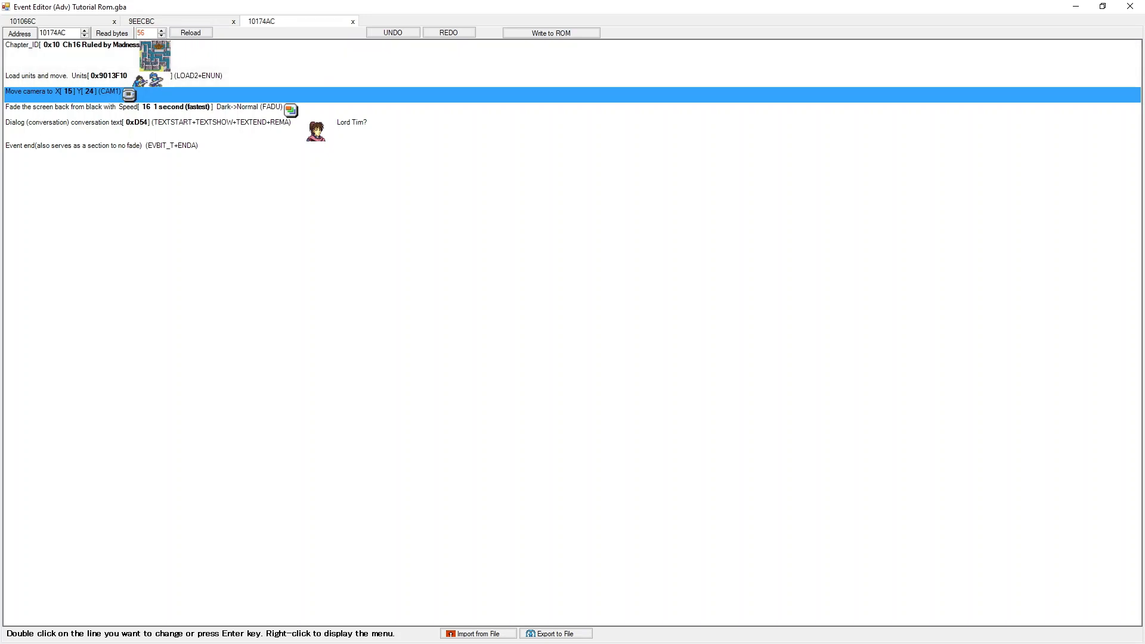
In the loaded unit group, replace the Lord unit's 0, 0 coordinates with X 15, Y 24 and write the unit to the ROM.
left_click(239, 130)
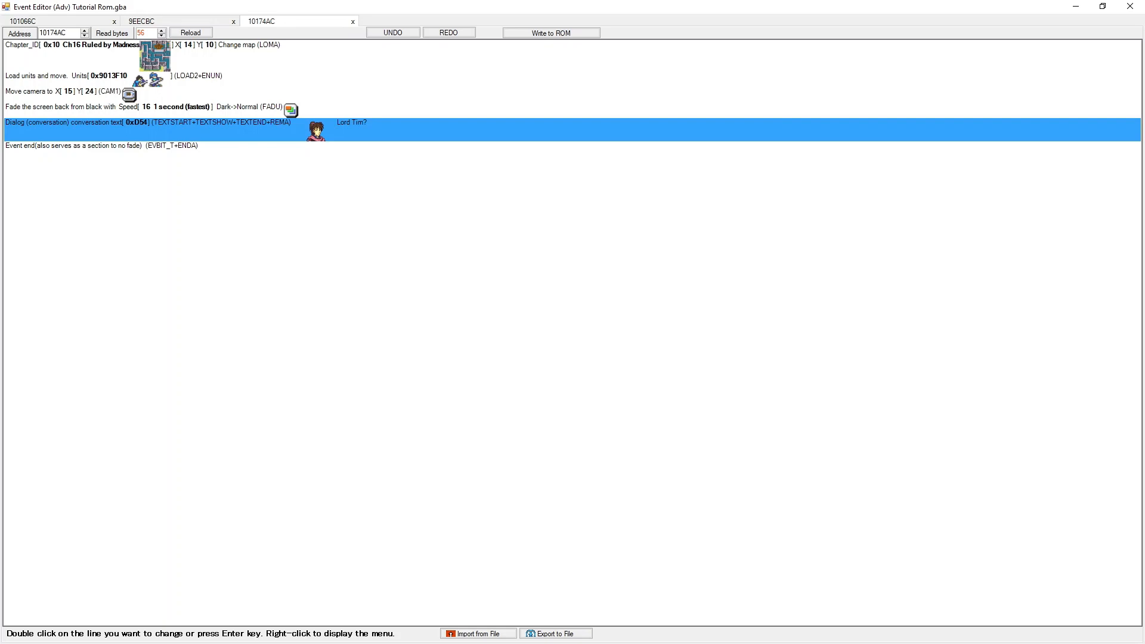
key("Up")
key("Up")
key("Up")
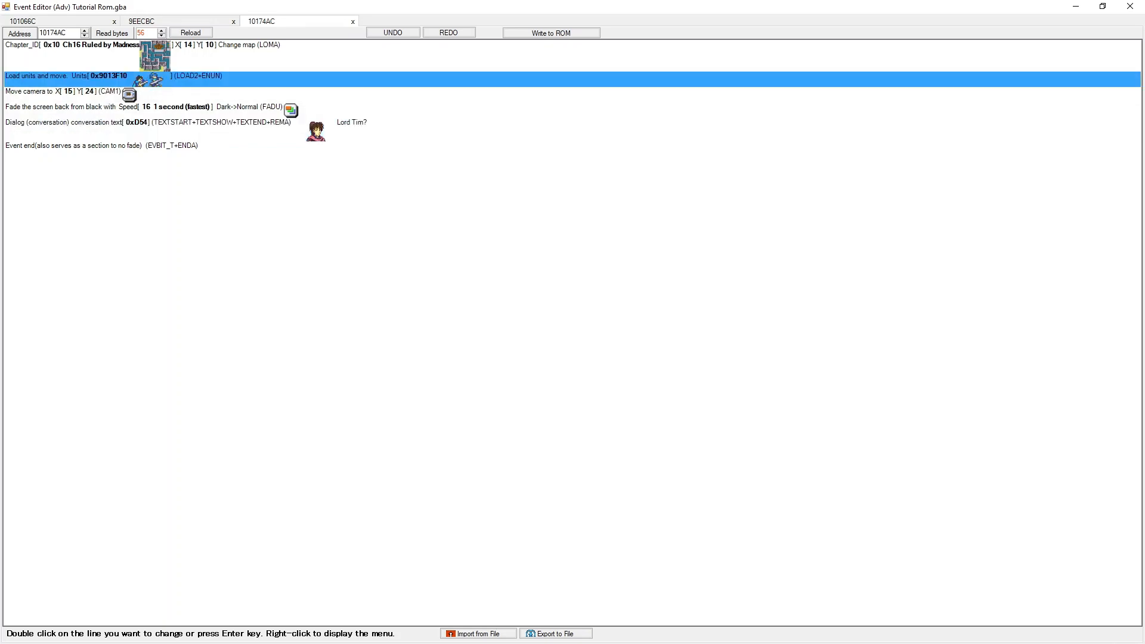
key("Return")
key("Return")
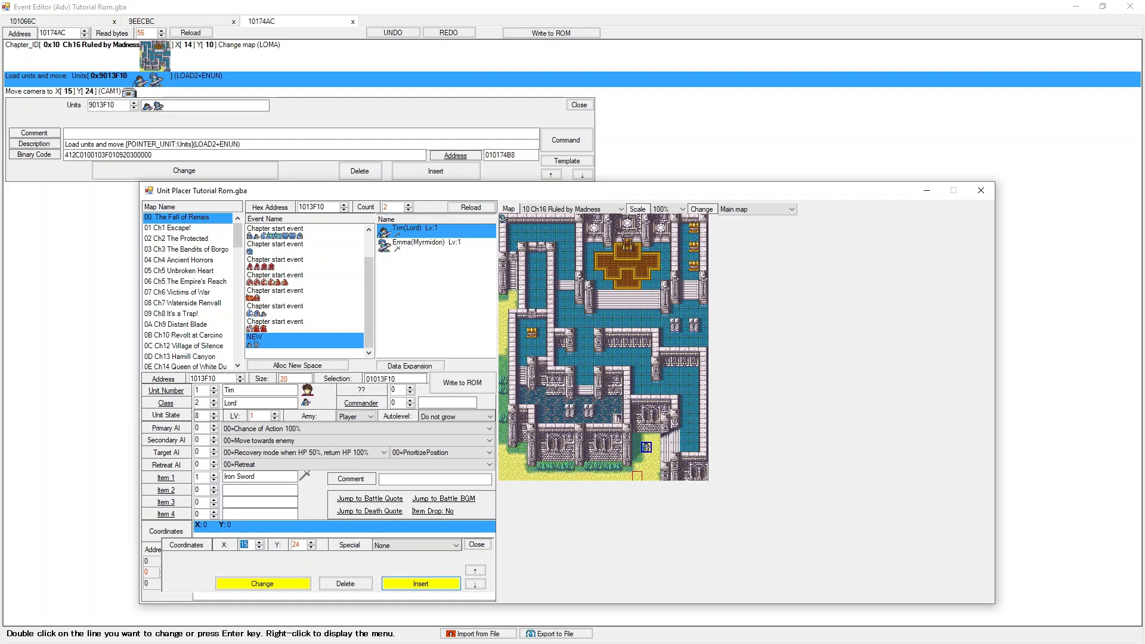
left_click(421, 583)
left_click(463, 383)
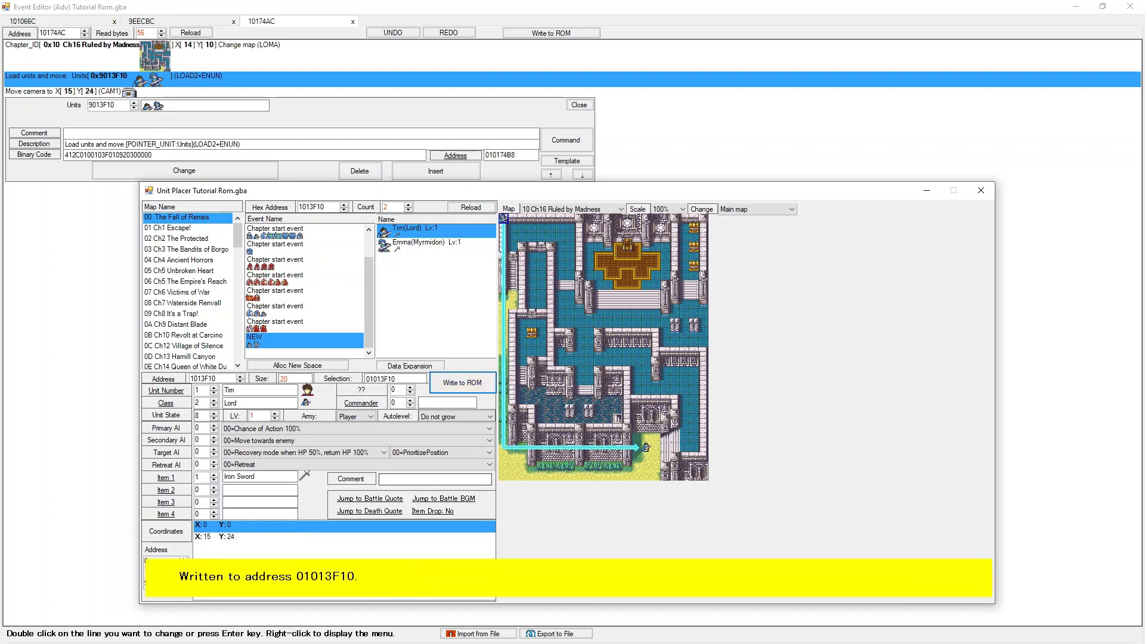
right_click(227, 525)
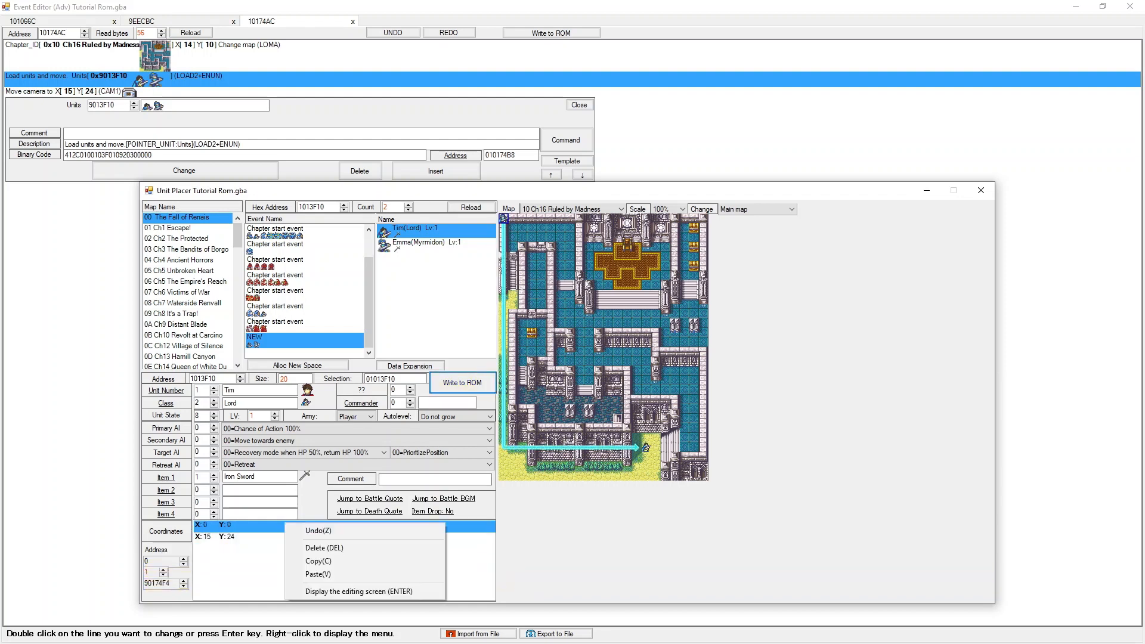
left_click(262, 547)
left_click(463, 383)
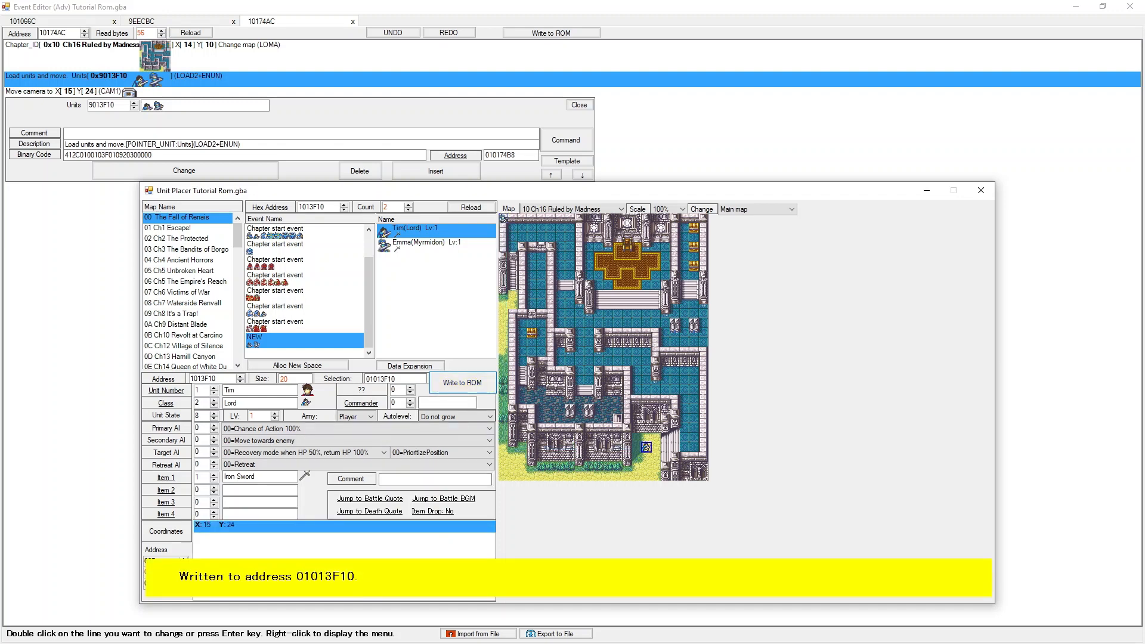
Set the Myrmidon unit's coordinates to X 12, Y 27, write them to the ROM and close the Unit Placer.
left_click(424, 243)
left_click(619, 476)
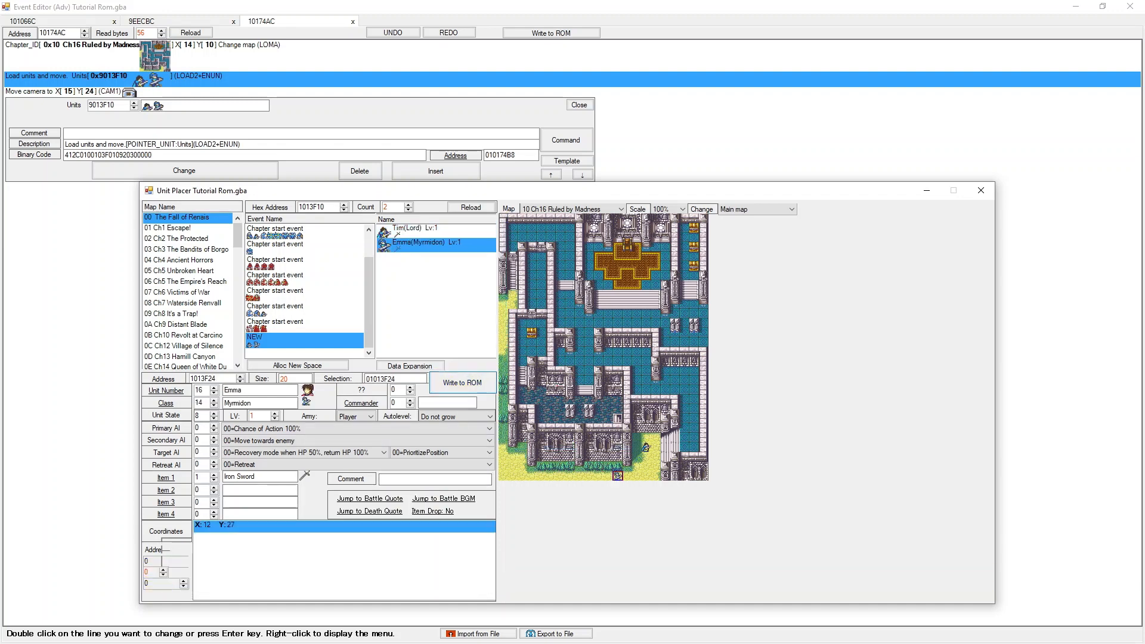
left_click(463, 383)
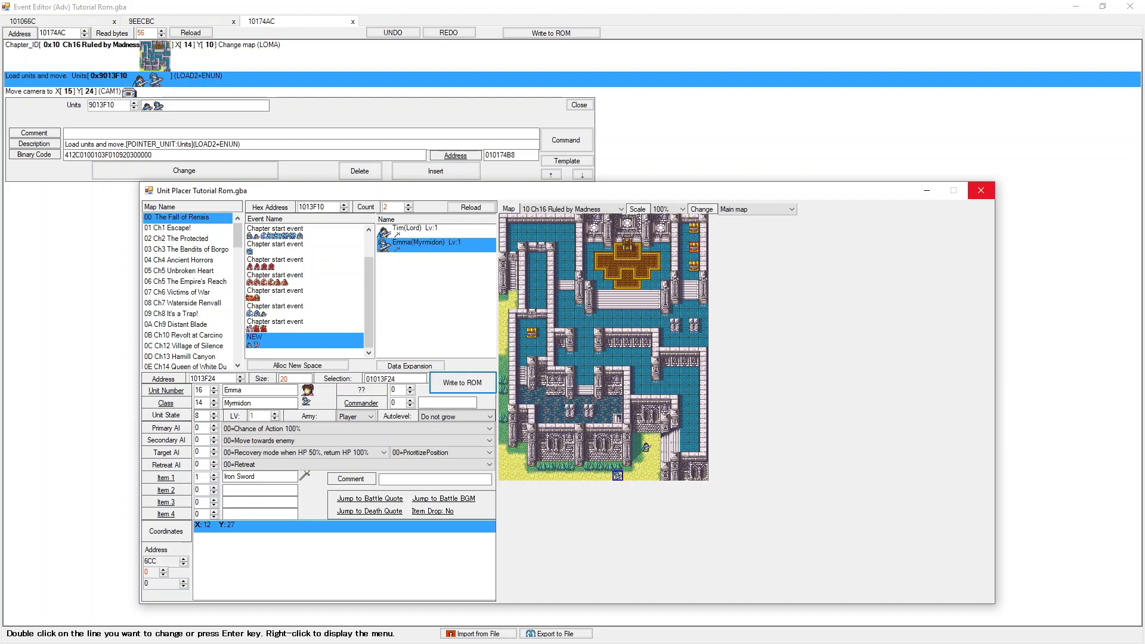
left_click(981, 191)
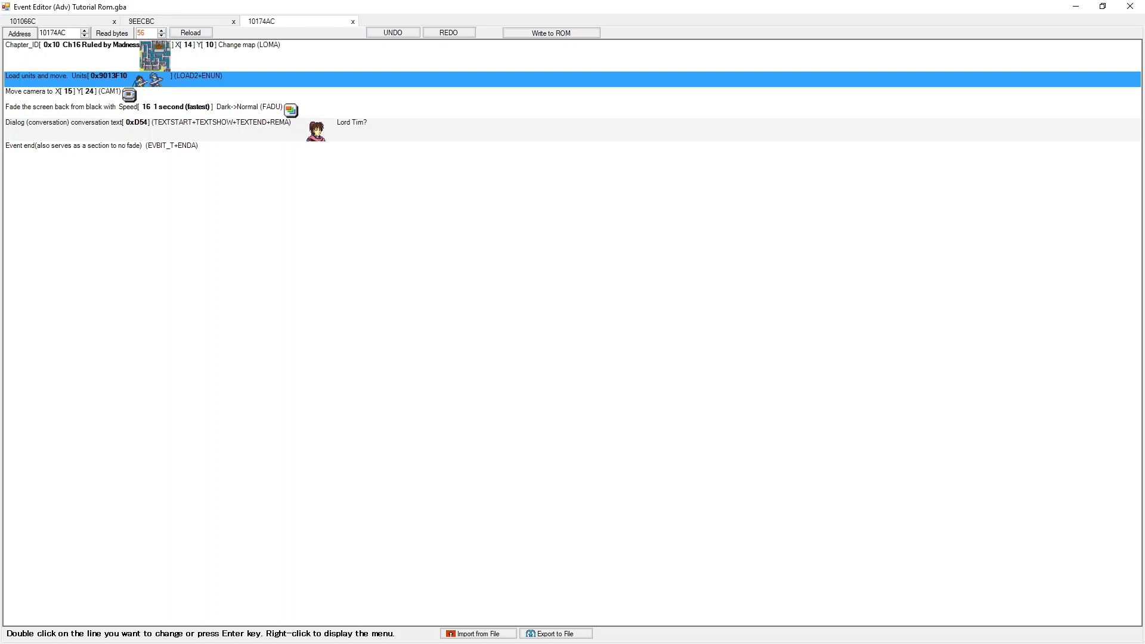
Browse the full instruction list from the dialogue command, search it for "move" and clear the search.
double_click(358, 129)
left_click(566, 194)
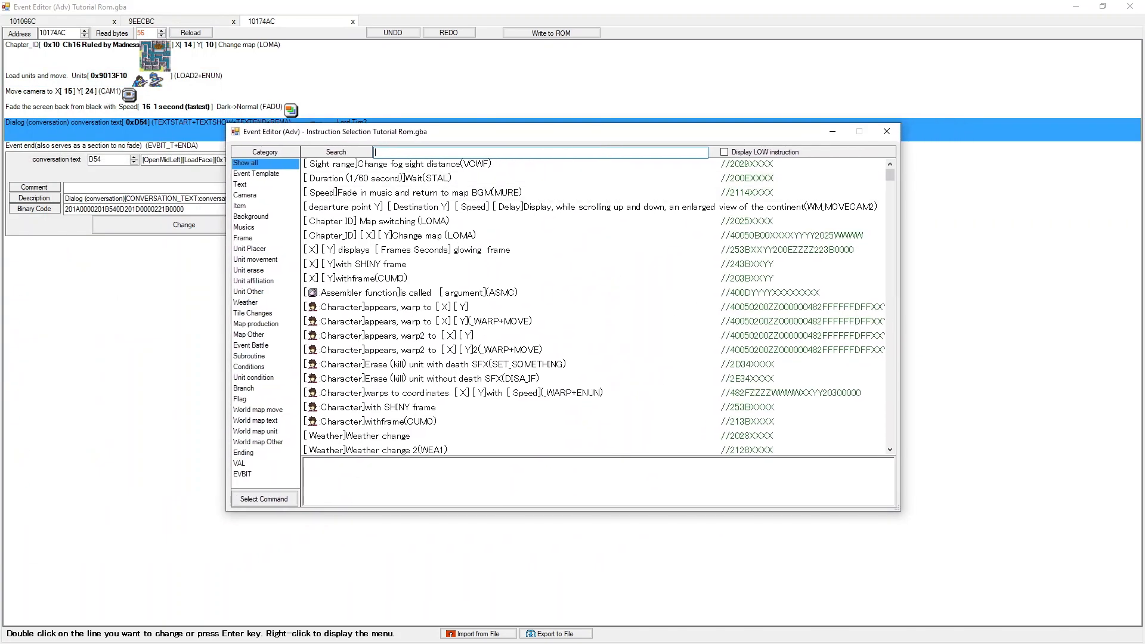
scroll(436, 363, "down", 20)
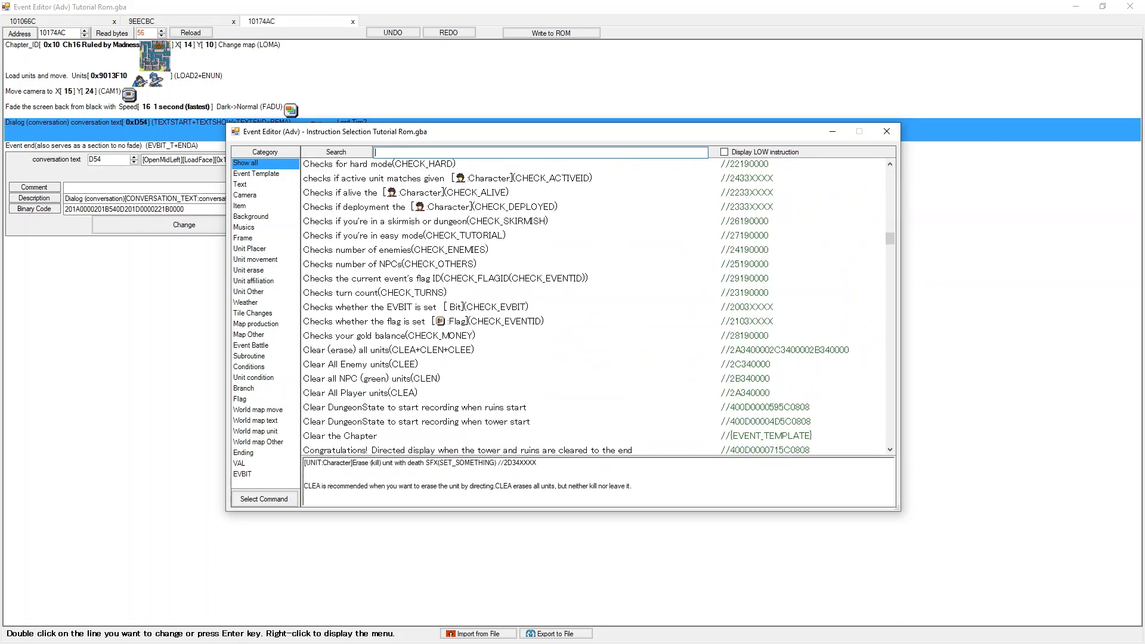
scroll(593, 307, "down", 20)
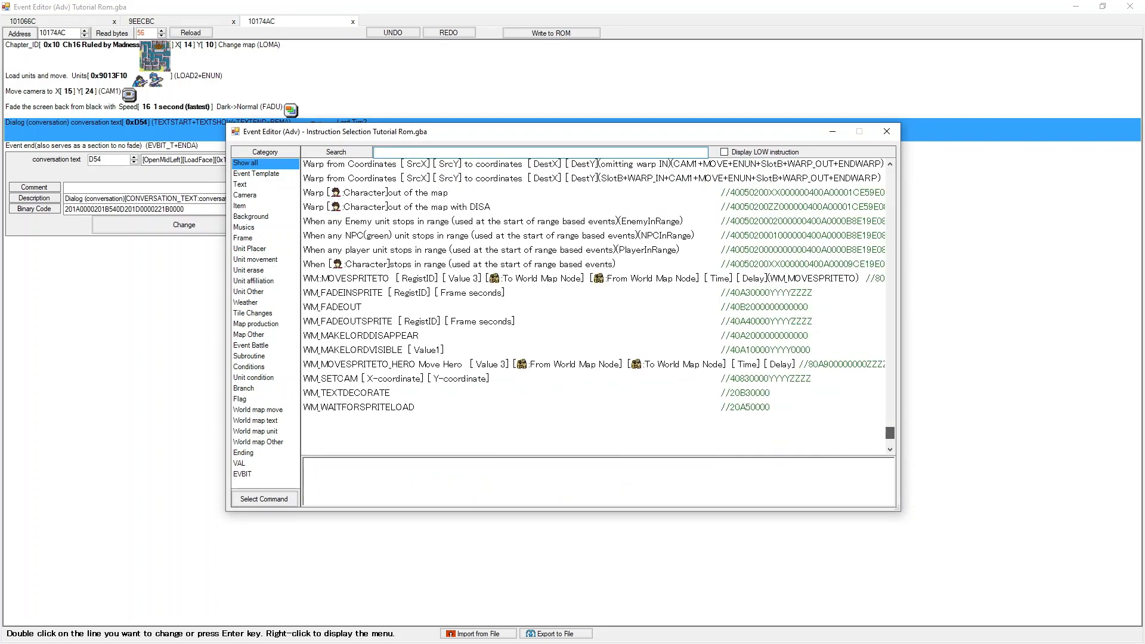
scroll(593, 307, "up", 20)
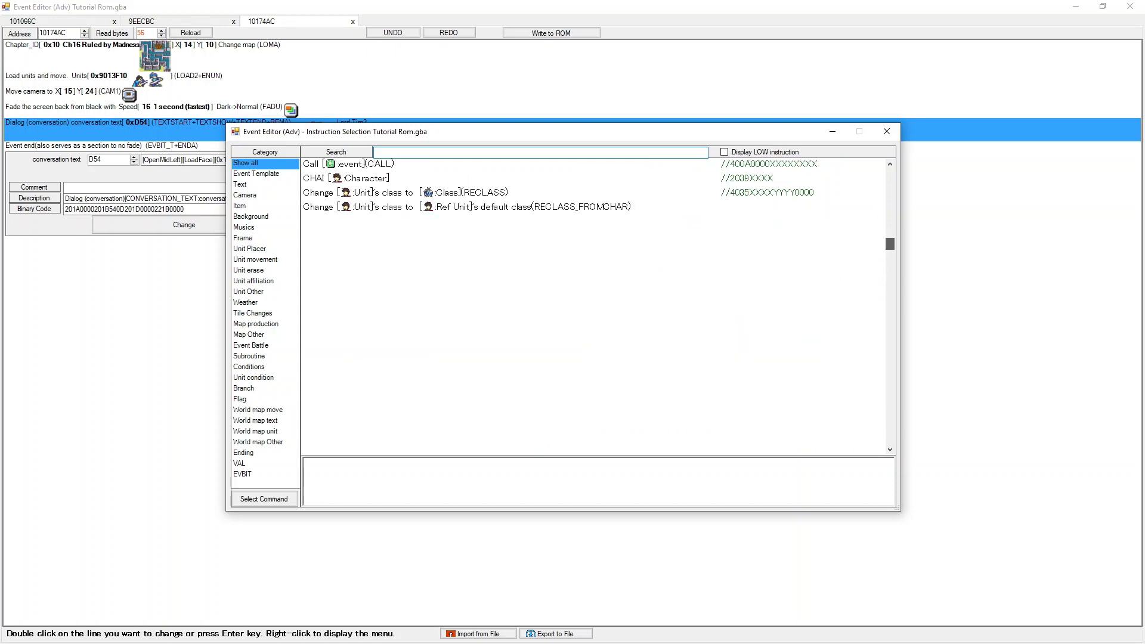
scroll(593, 307, "up", 15)
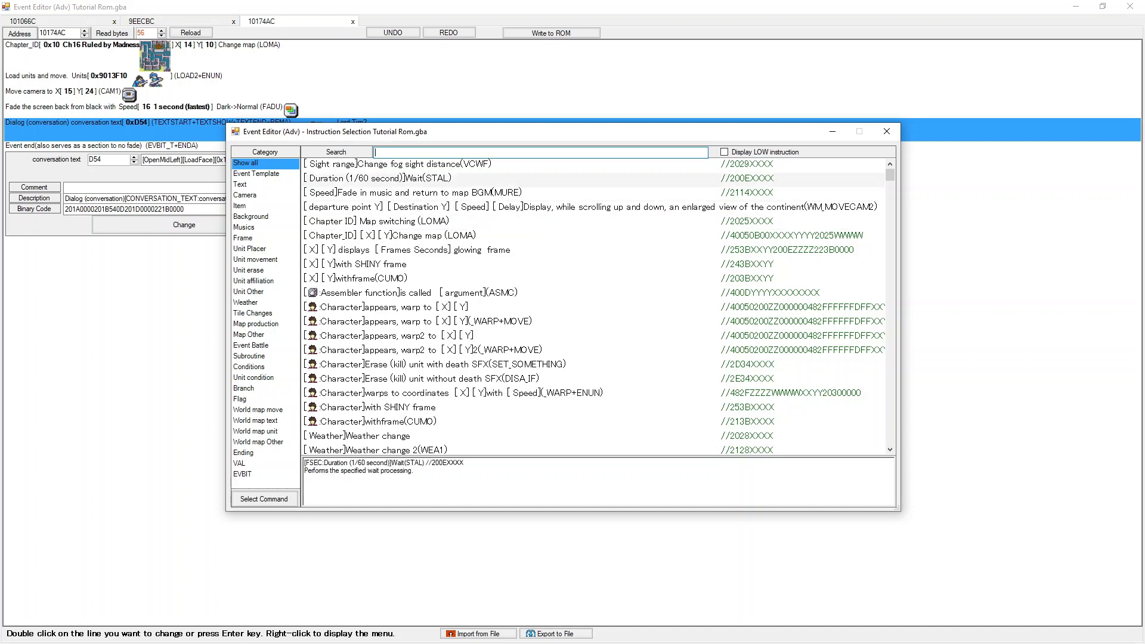
type("move")
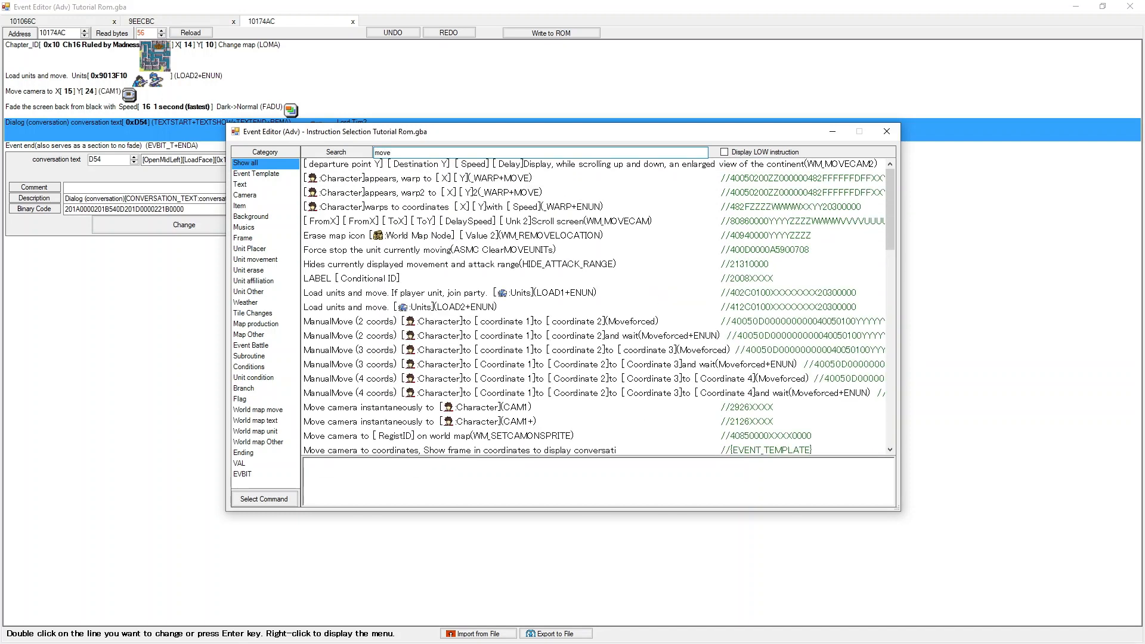
scroll(594, 307, "down", 16)
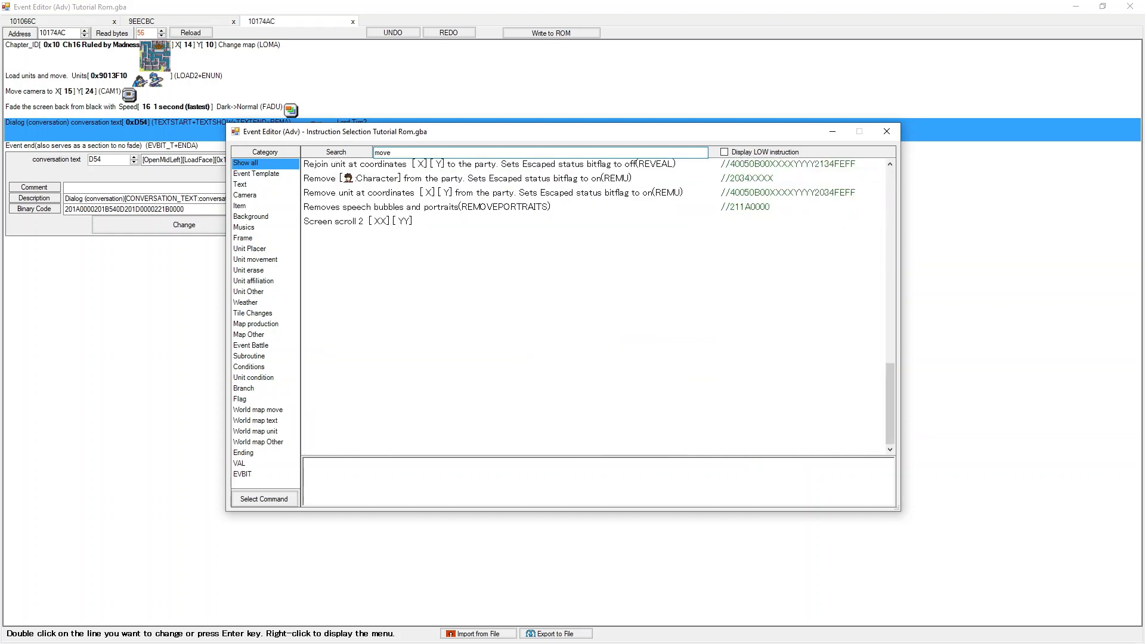
scroll(594, 307, "up", 12)
key("BackSpace")
key("BackSpace")
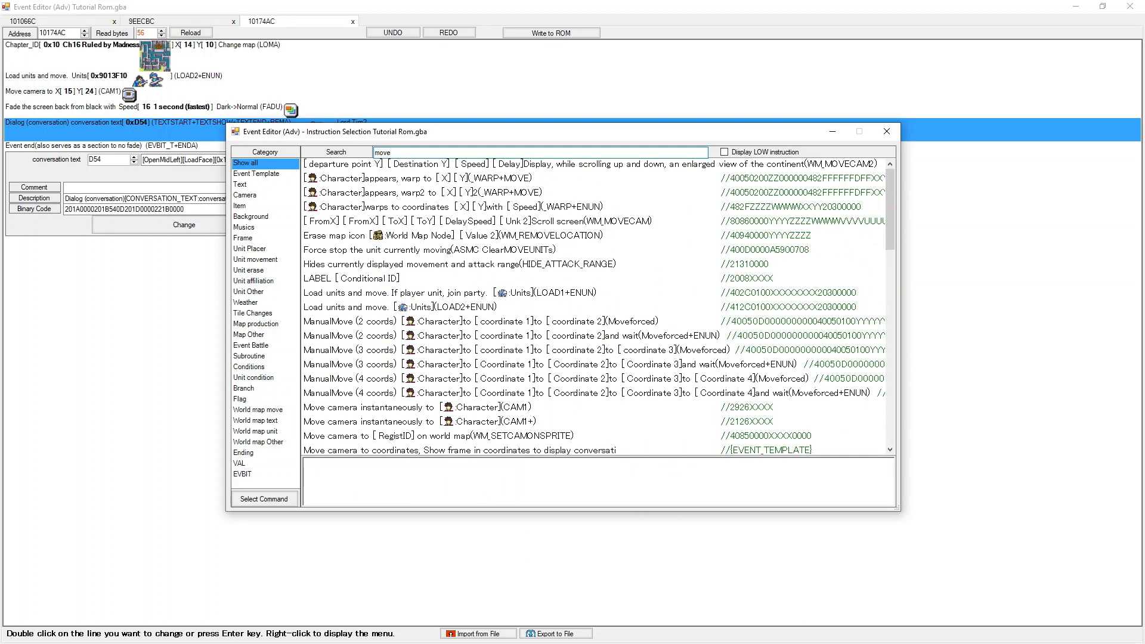
key("BackSpace")
key("BackSpace")
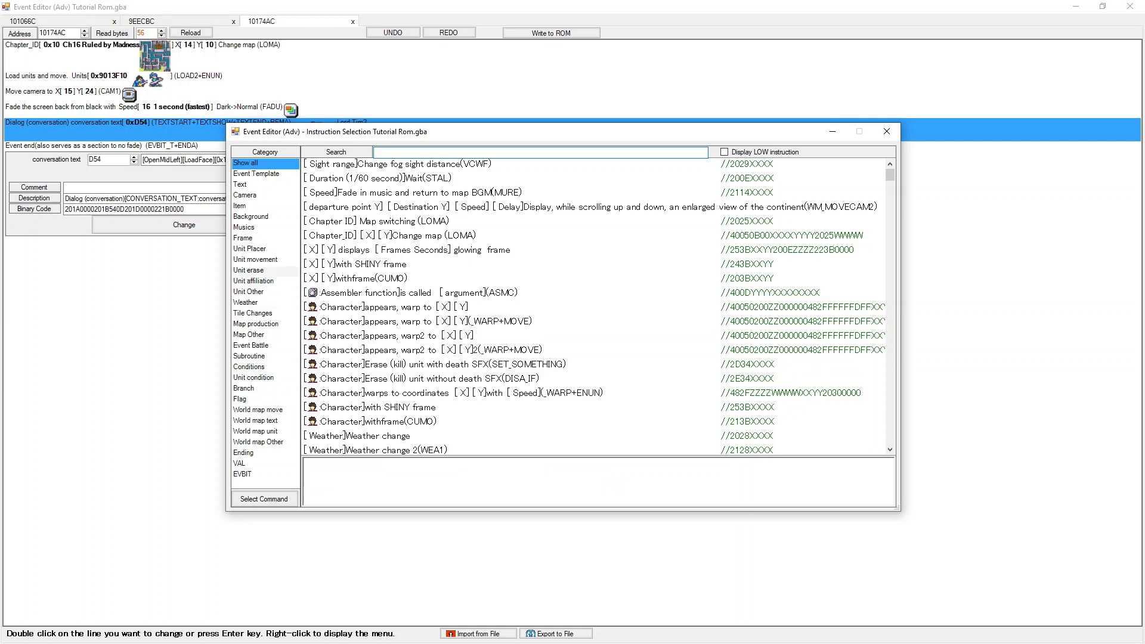
Examine the Unit movement instructions and the descriptions of the MOVE, MOVENEXTTO and MOVEONTO variants with and without waiting.
left_click(256, 259)
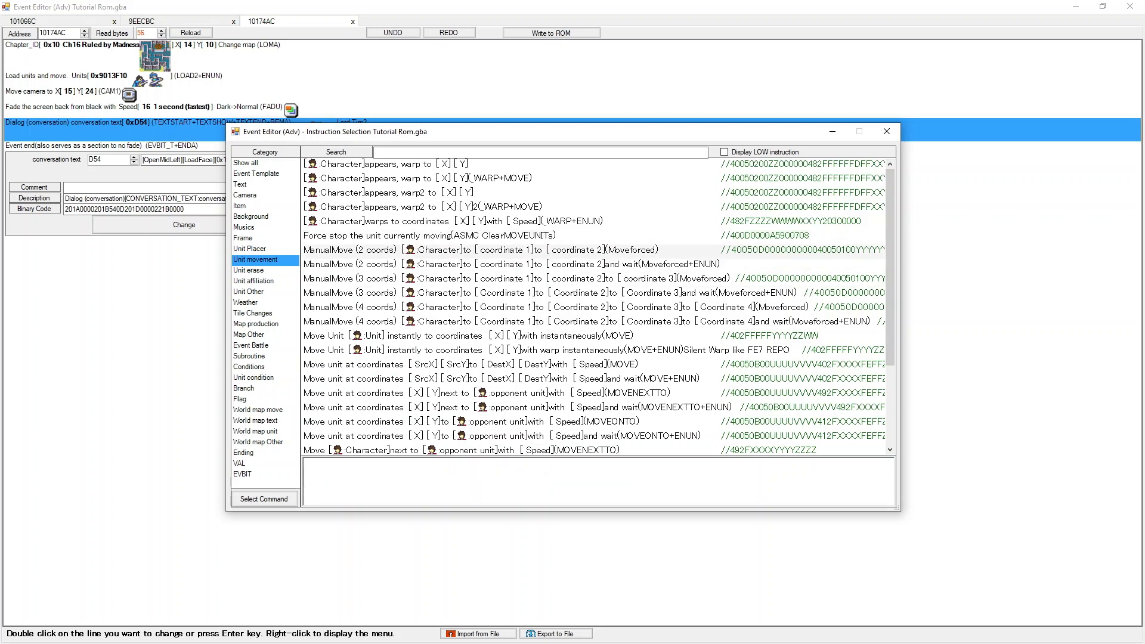
scroll(597, 320, "down", 1)
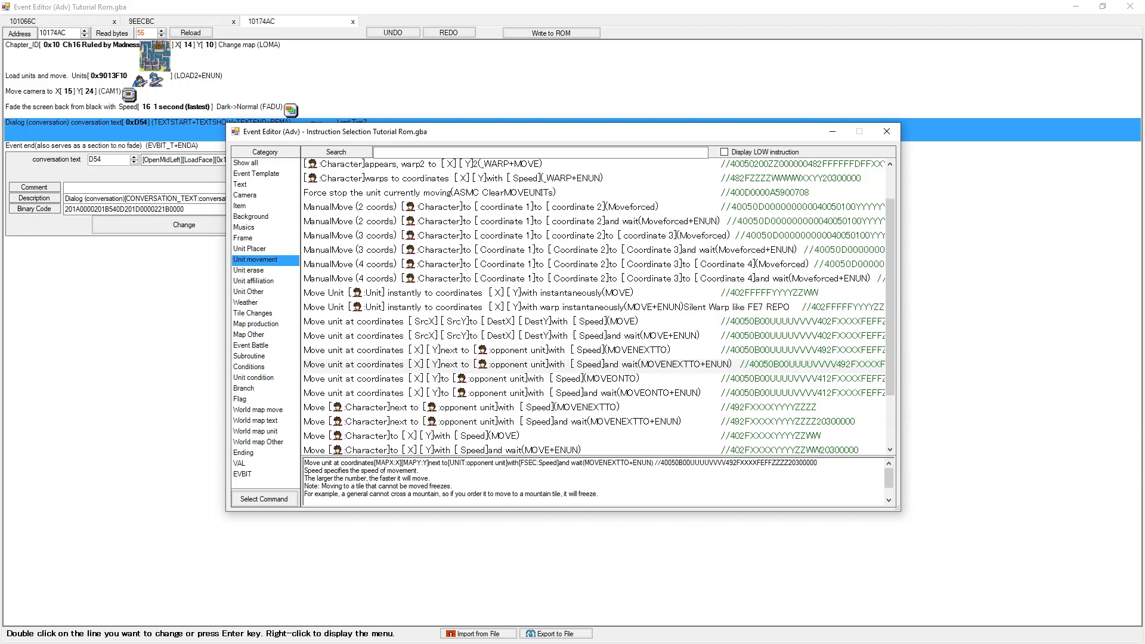
key("Up")
key("Up")
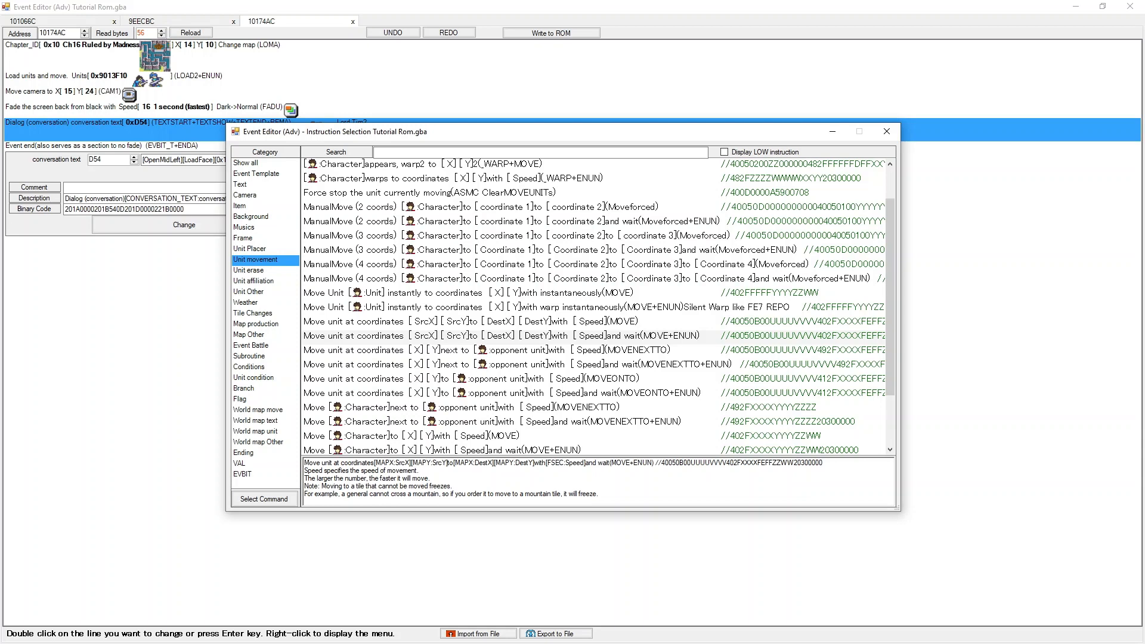
key("Up")
key("Up")
key("Up")
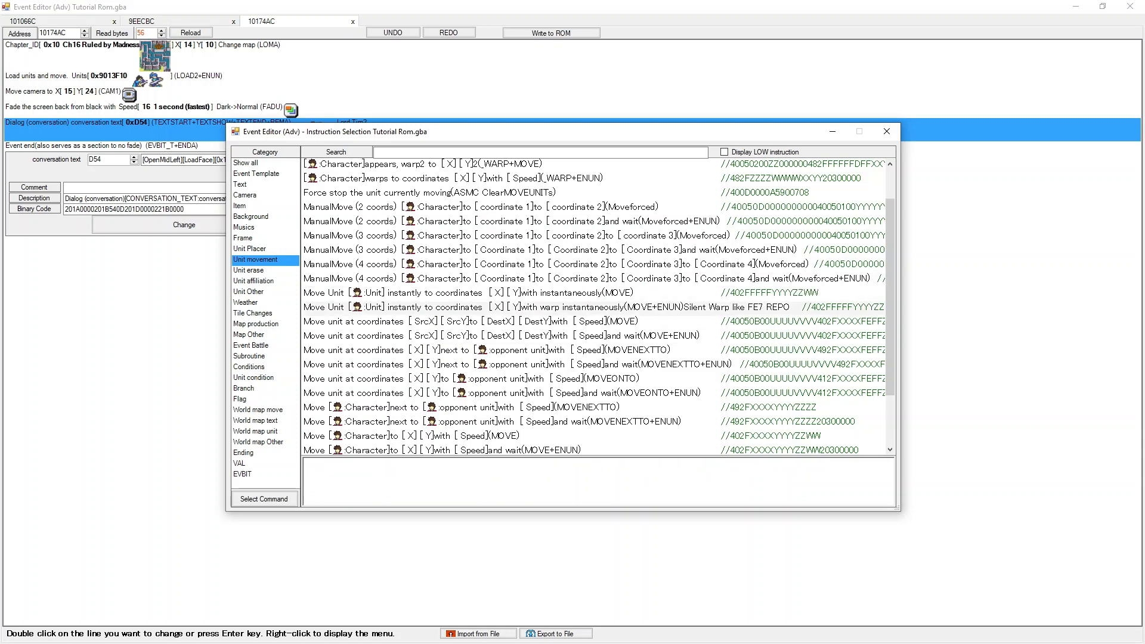
key("Down")
key("Down")
key("Down")
key("Down")
key("Down")
key("Down")
key("Down")
key("Down")
key("Down")
key("Down")
key("Down")
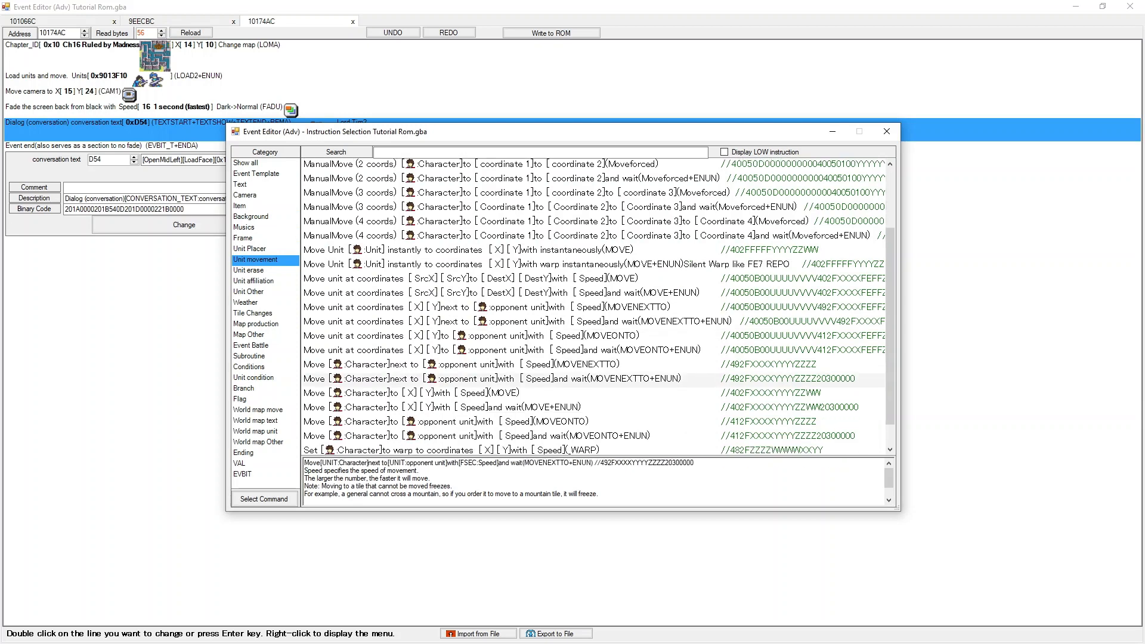
Replace the instruction being edited with Move Character to X, Y with Speed (MOVE), the variant without waiting, and set its speed to 20.
key("Up")
key("Down")
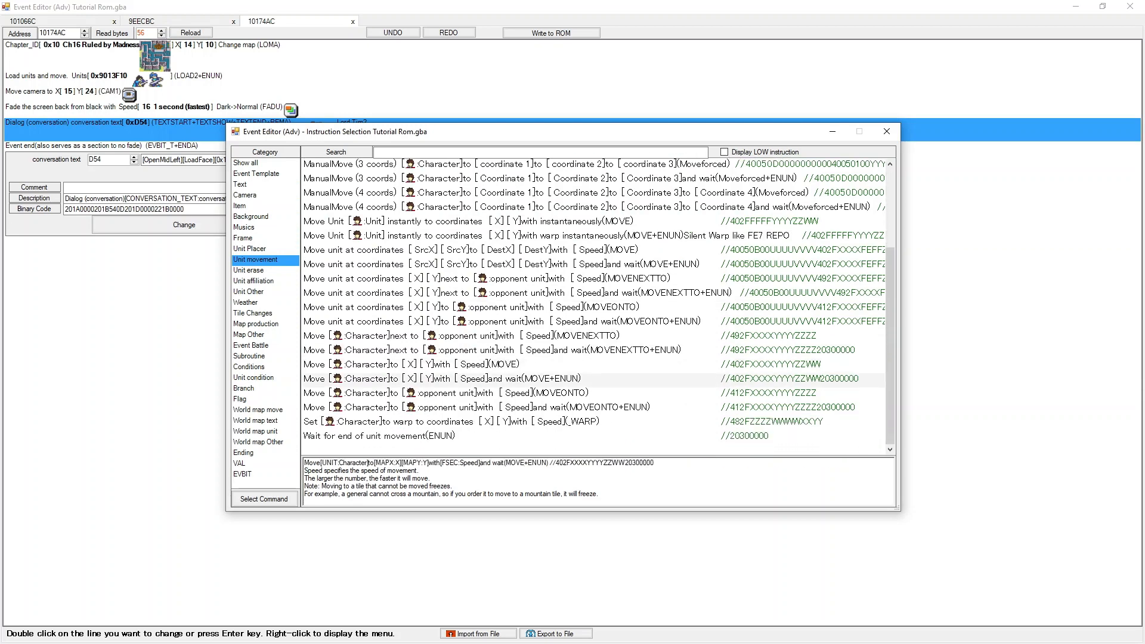
key("Up")
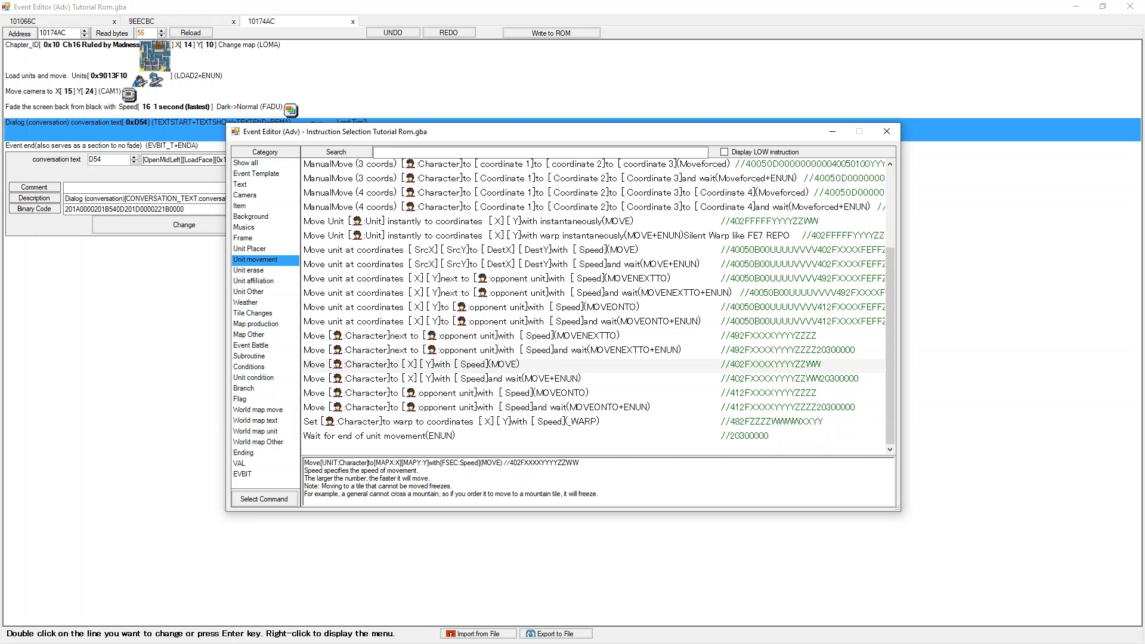
key("Return")
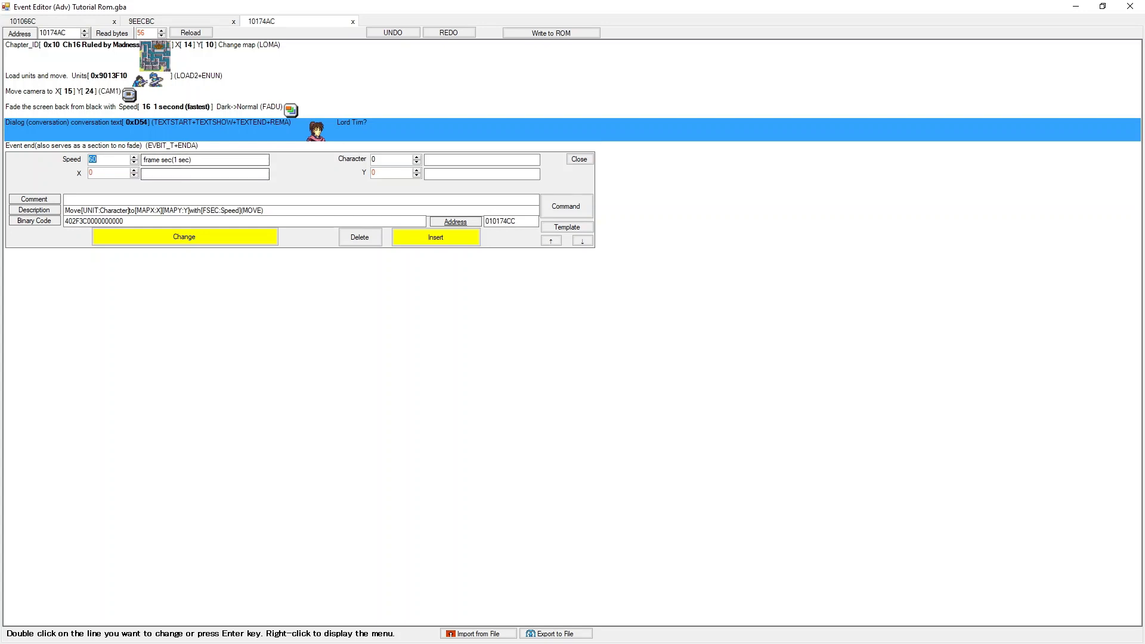
type("30")
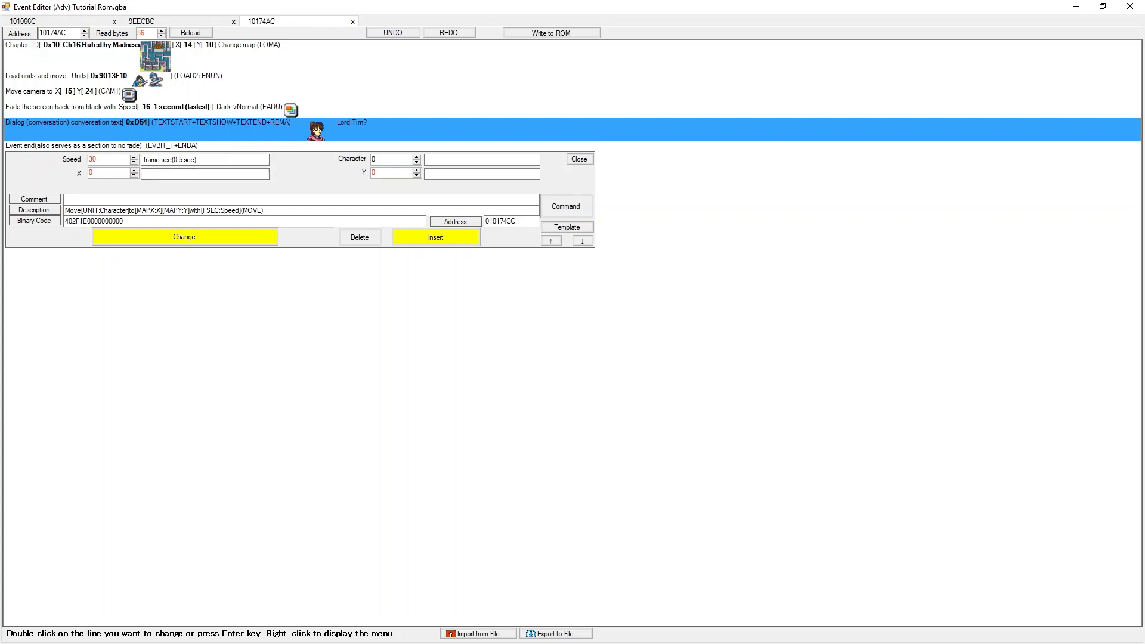
double_click(92, 159)
type("20")
Set the character of the MOVE command to 16.
double_click(377, 159)
type("2")
key("Up")
key("Up")
key("Up")
key("Up")
key("Up")
key("Up")
key("Up")
key("Up")
key("Up")
key("Up")
key("Up")
key("Up")
key("Up")
key("Up")
key("Up")
key("Up")
key("Up")
key("Up")
key("Up")
key("Up")
key("Up")
key("Up")
key("Down")
key("Down")
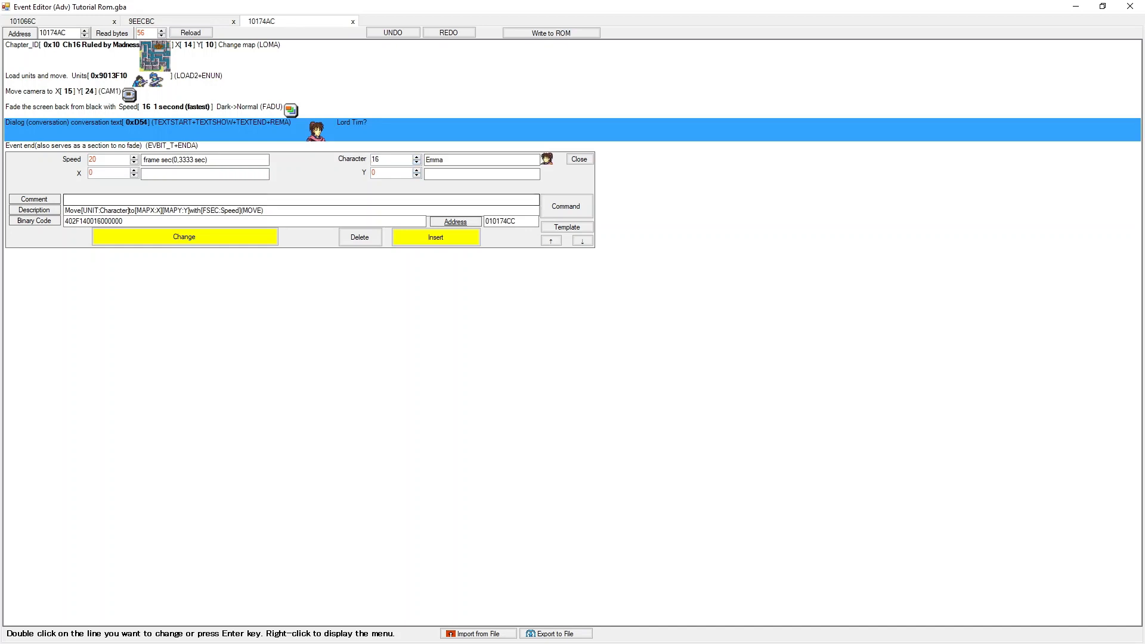
Set the MOVE destination to X 15, Y 25 on the map and insert the command below the dialogue.
key("Tab")
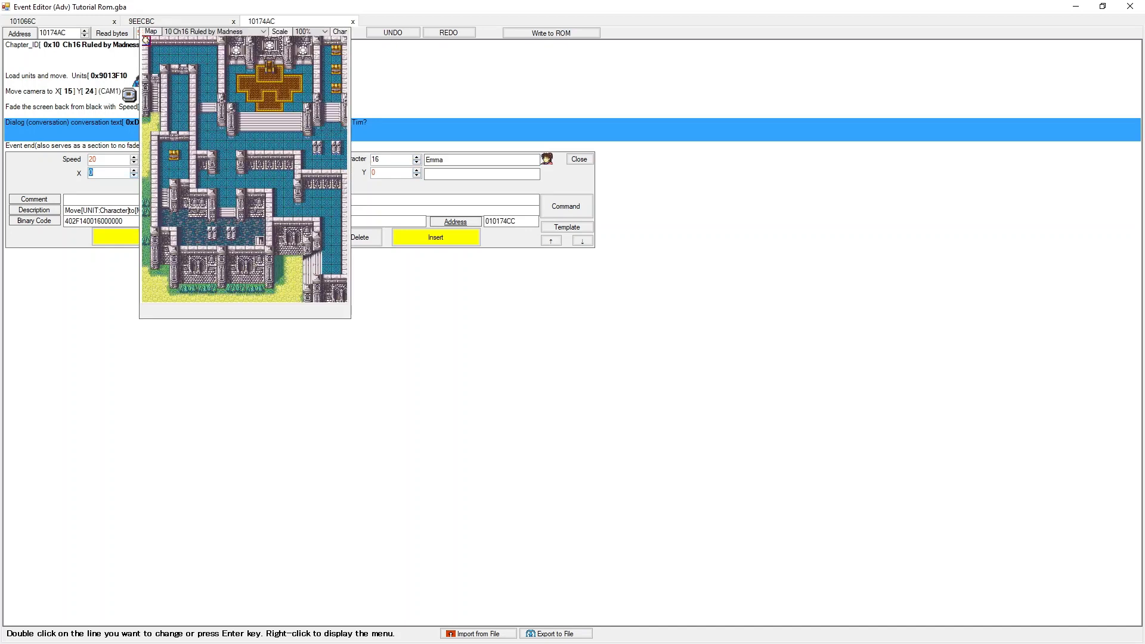
left_click(289, 269)
left_click(289, 279)
left_click(398, 200)
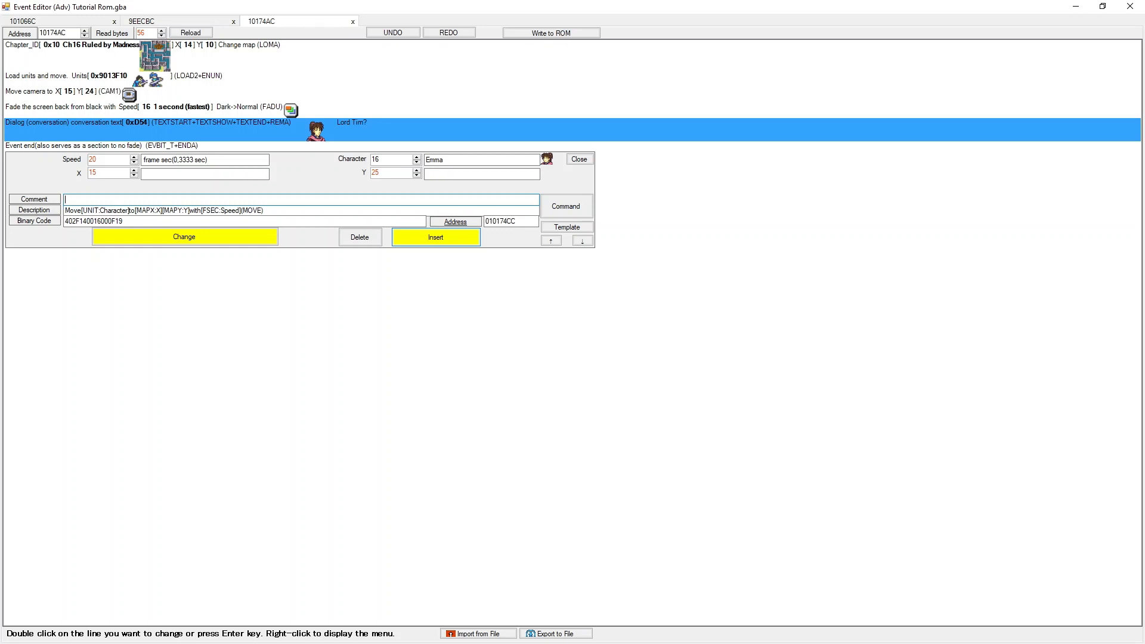
left_click(436, 238)
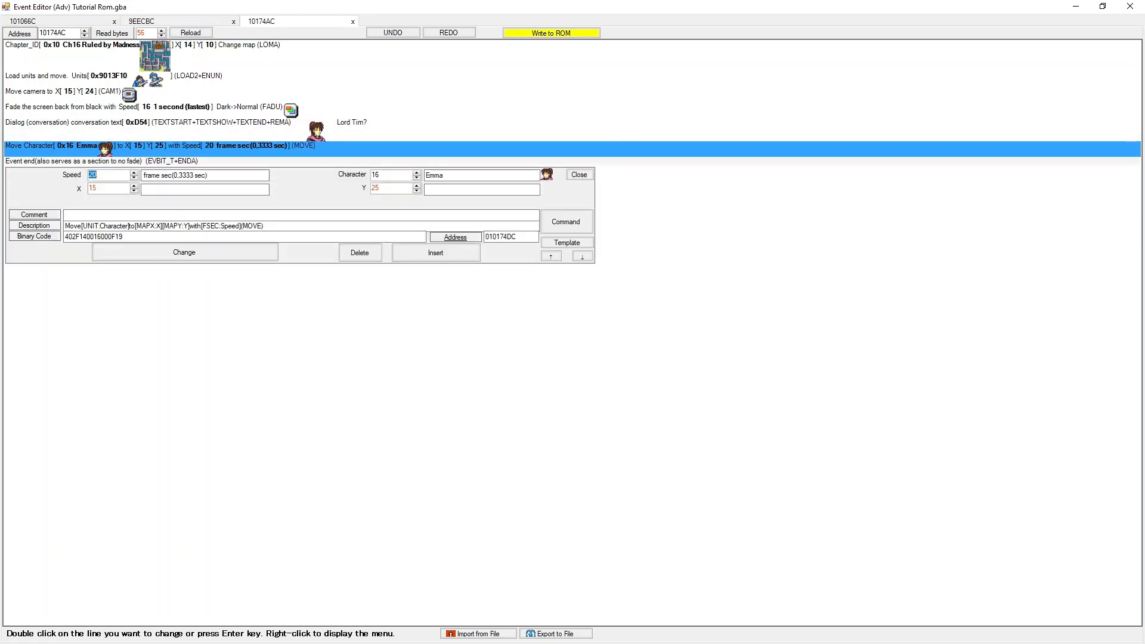
Reorder the new MOVE command above the dialogue and write the event to the ROM.
left_click(551, 256)
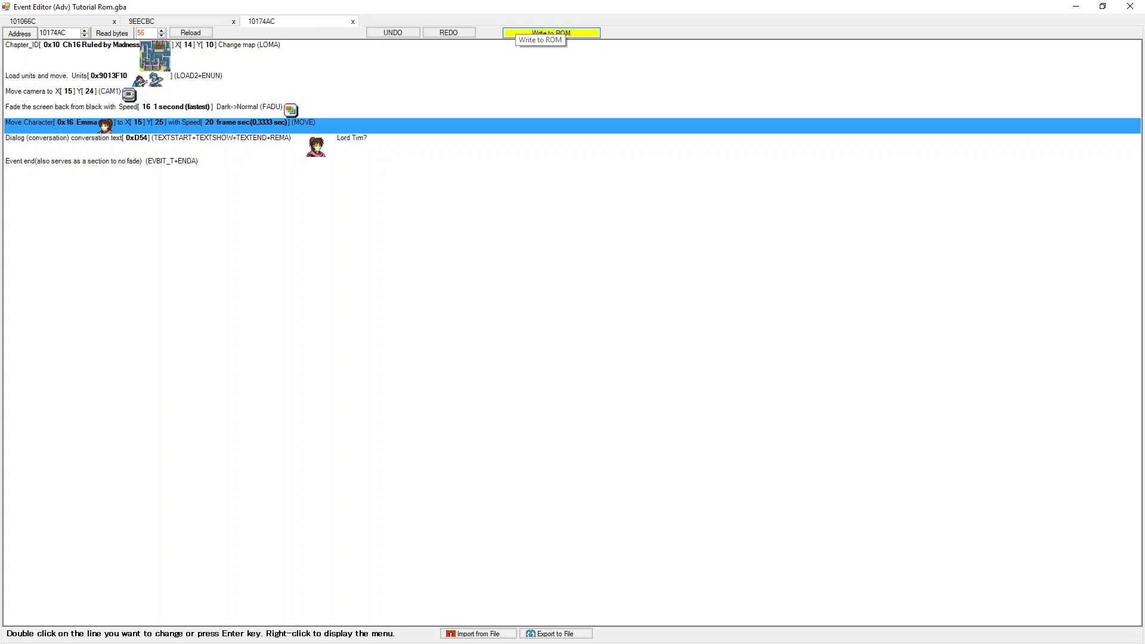
left_click(551, 33)
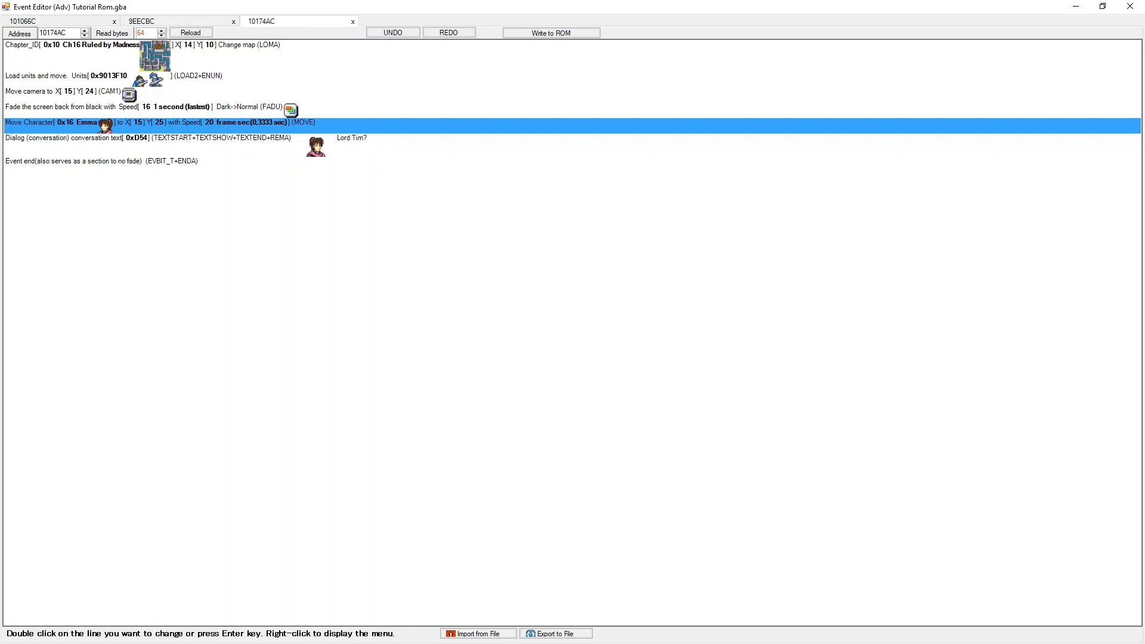
Find the SHINY frames character highlight instruction by searching for "frame" and insert it below the MOVE command for character 16, lasting 60 frames.
key("Return")
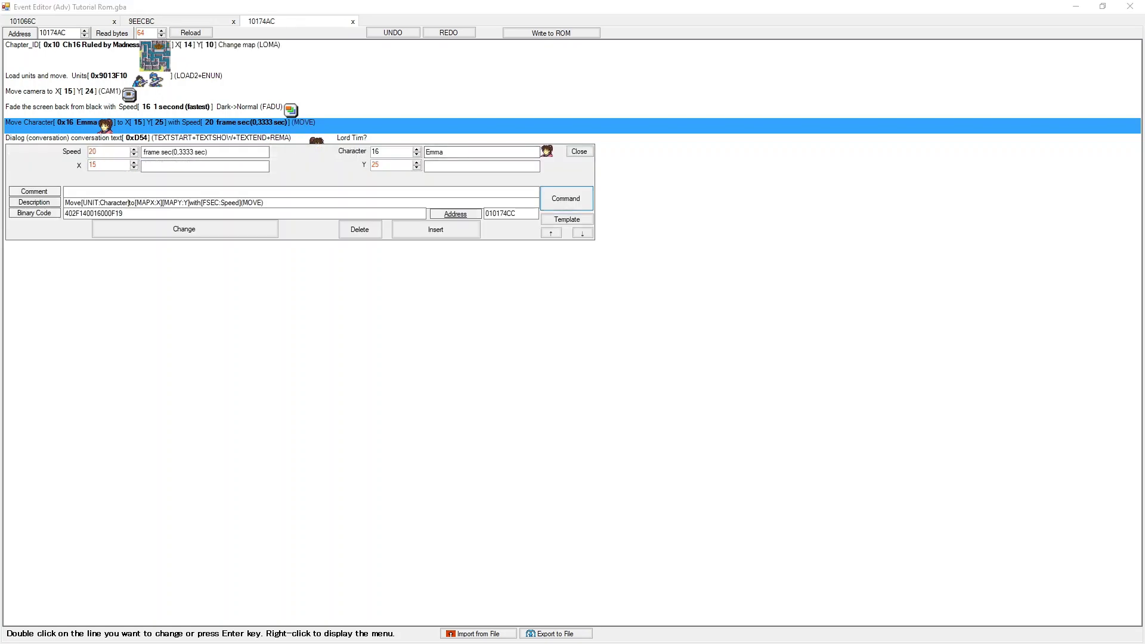
key("Return")
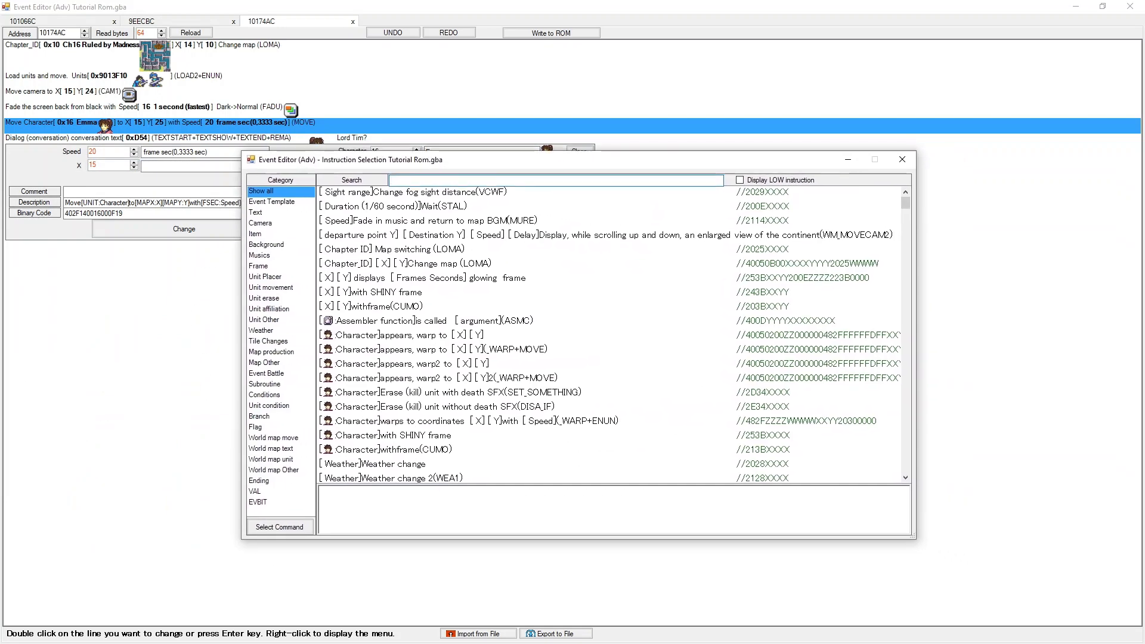
type("frame")
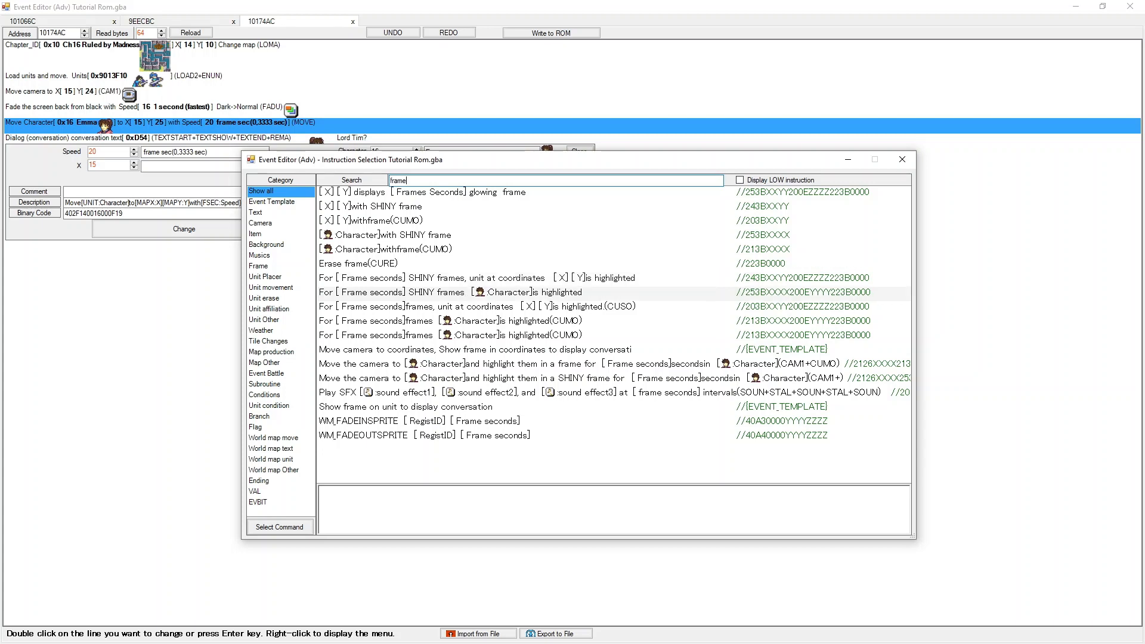
double_click(417, 292)
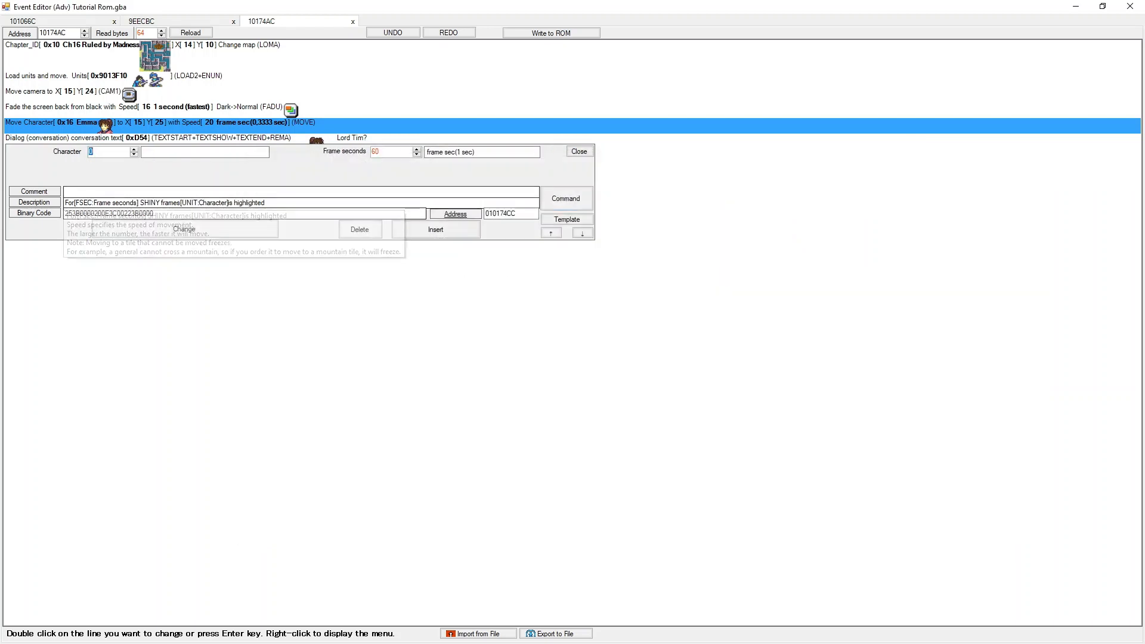
type("16")
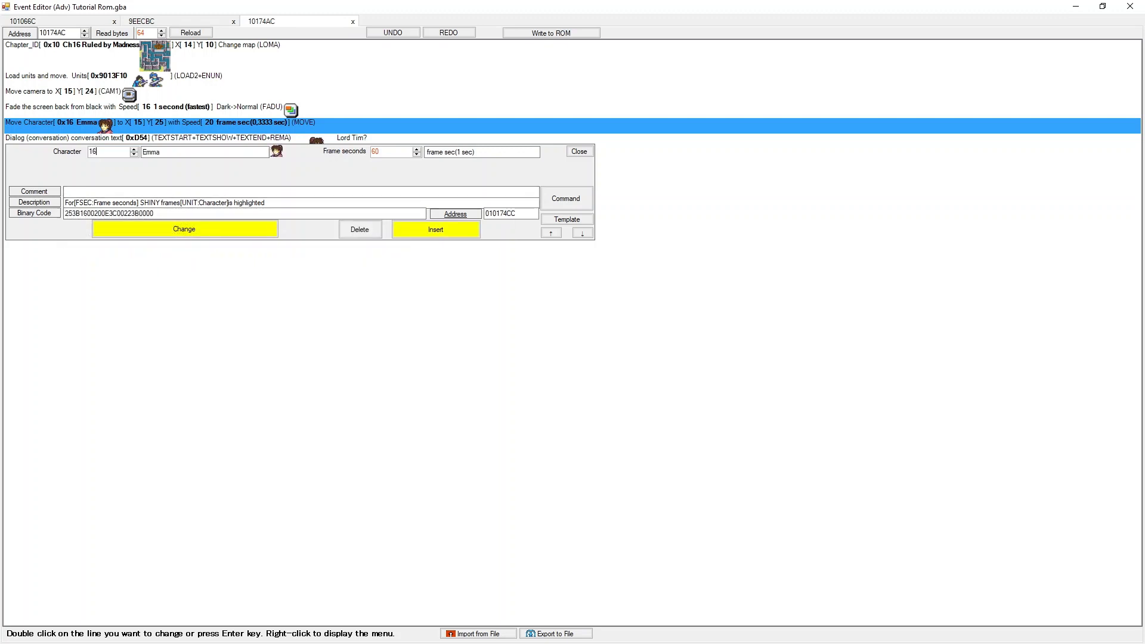
left_click(436, 229)
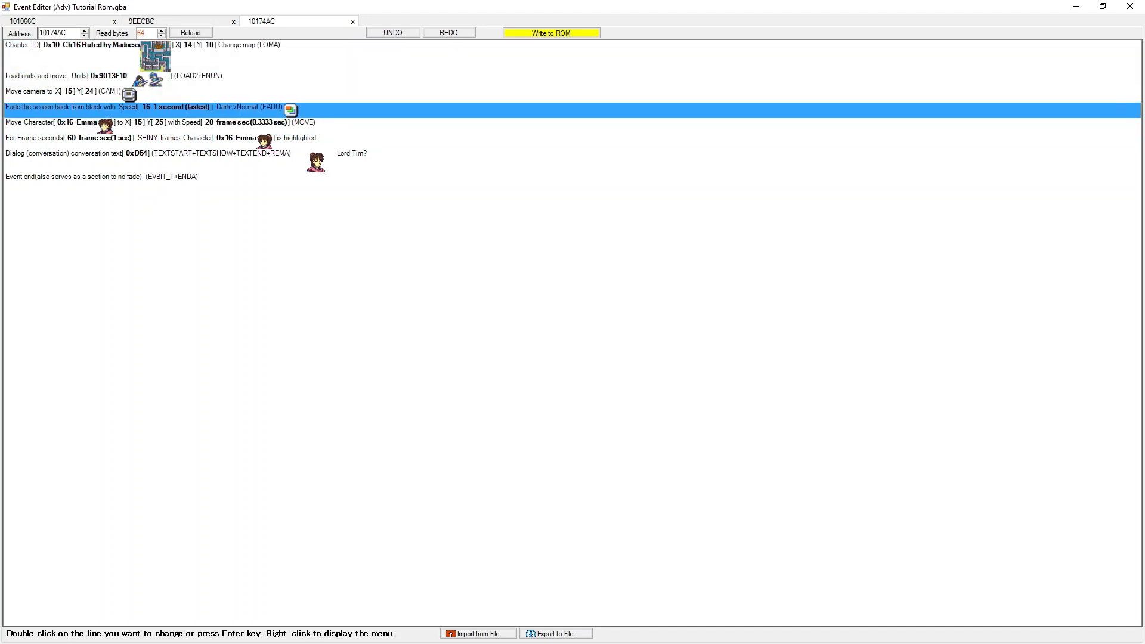
Review the event's commands in order from the map change to the dialogue, then again from the MOVE command to the dialogue.
left_click(155, 56)
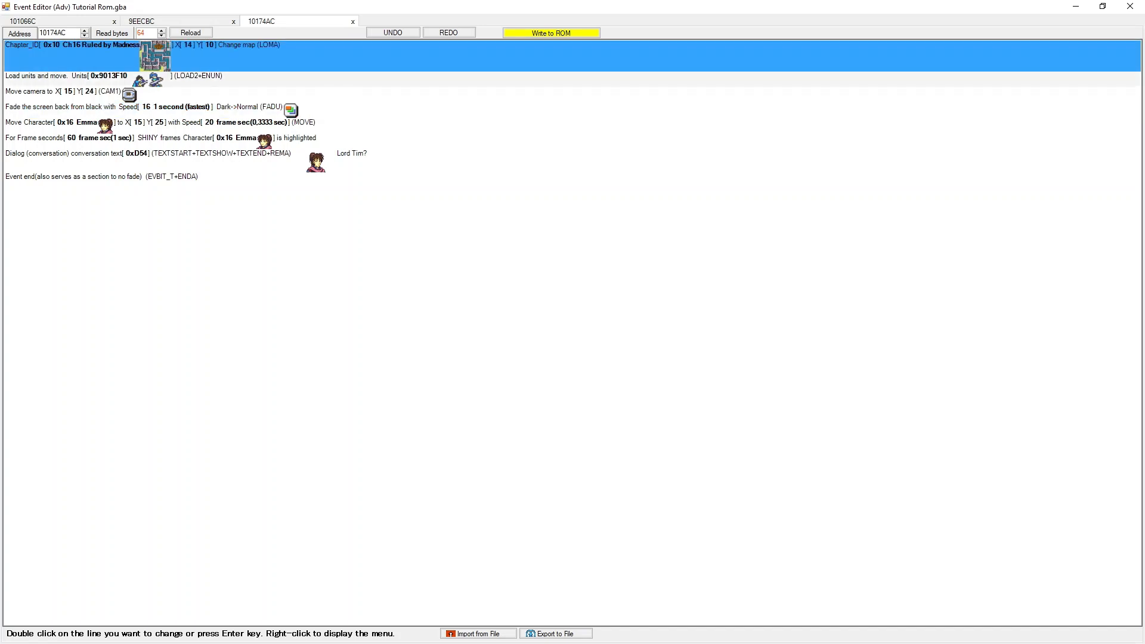
left_click(155, 79)
left_click(155, 95)
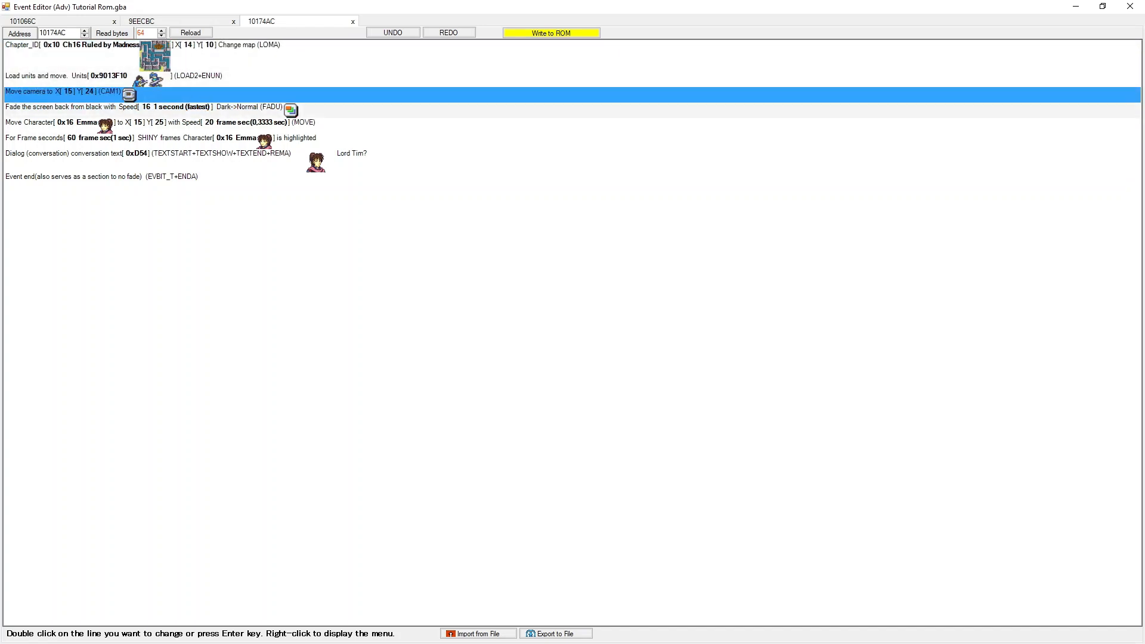
left_click(155, 110)
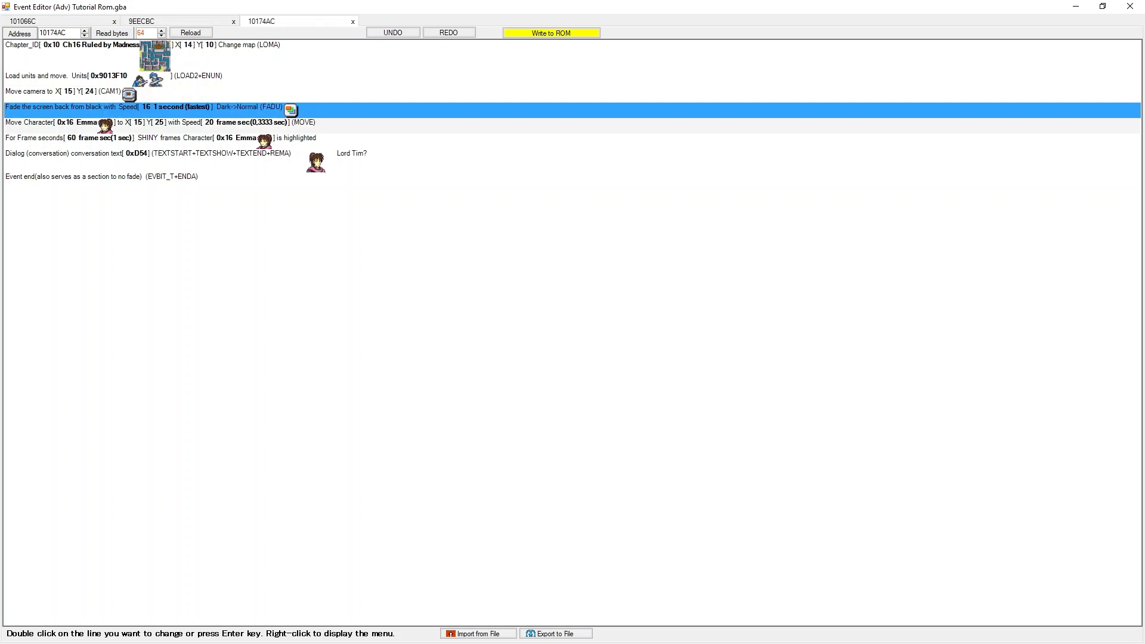
left_click(155, 125)
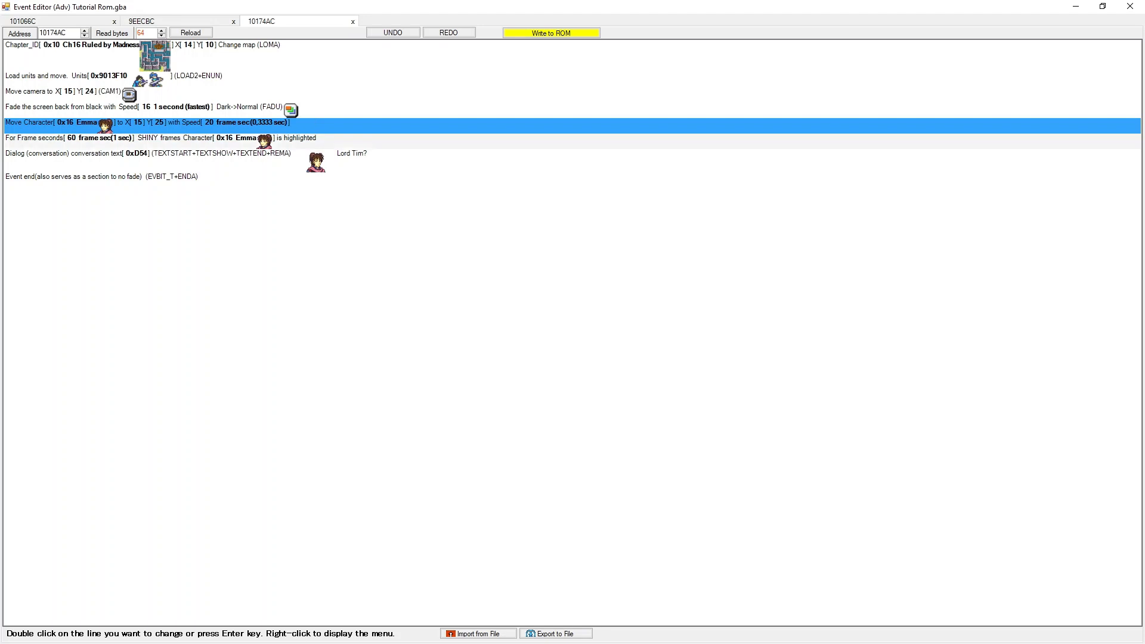
left_click(155, 141)
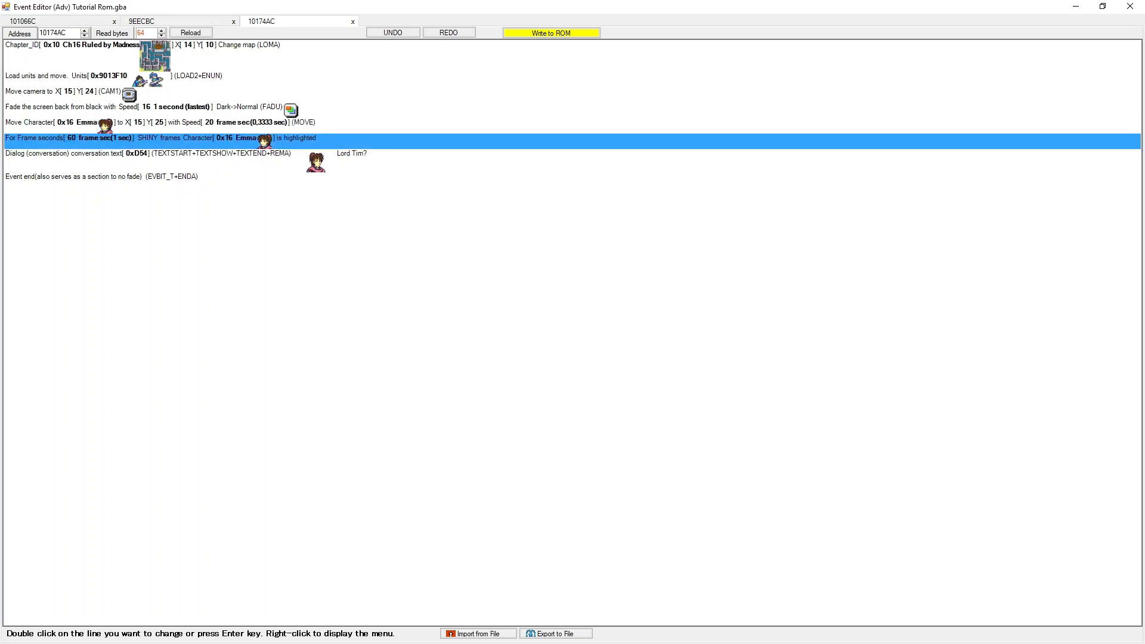
left_click(155, 159)
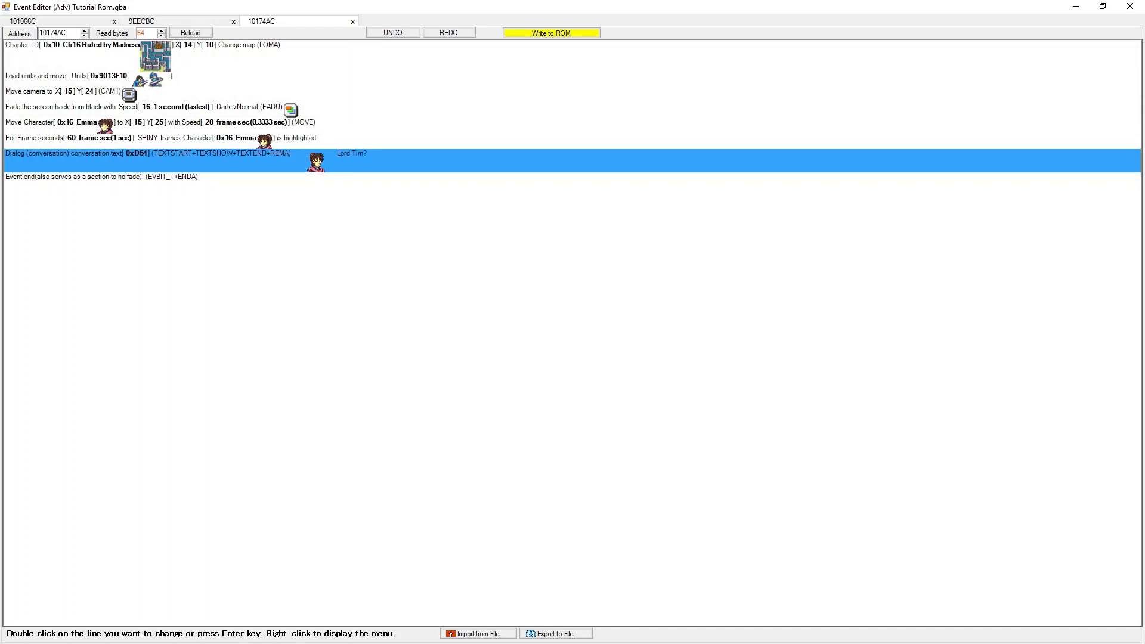
left_click(179, 123)
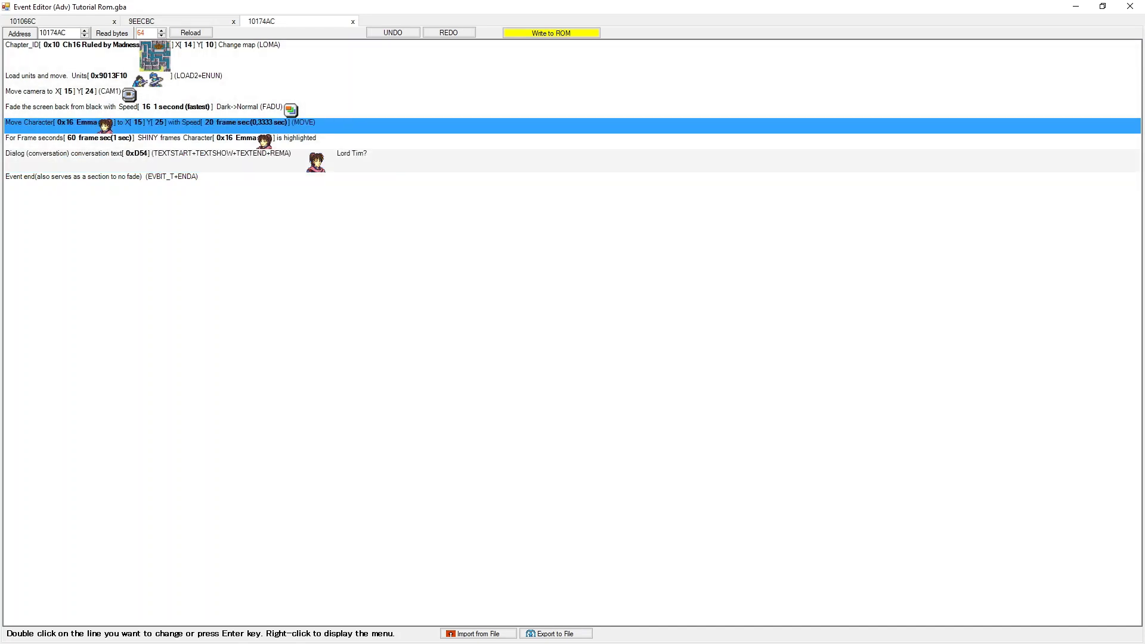
left_click(179, 137)
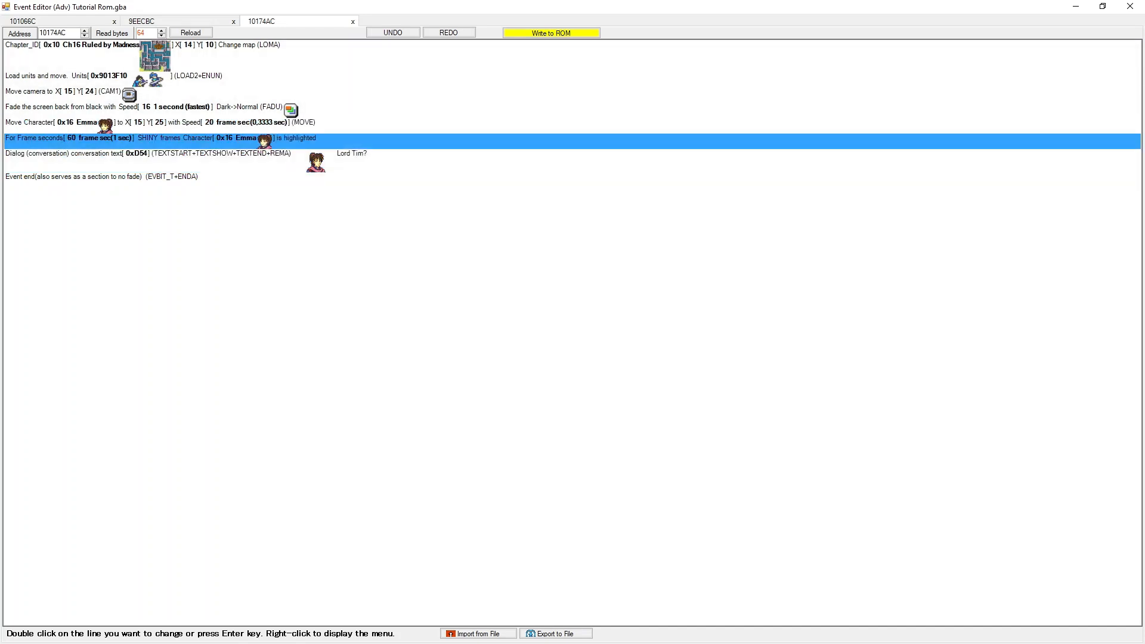
left_click(179, 156)
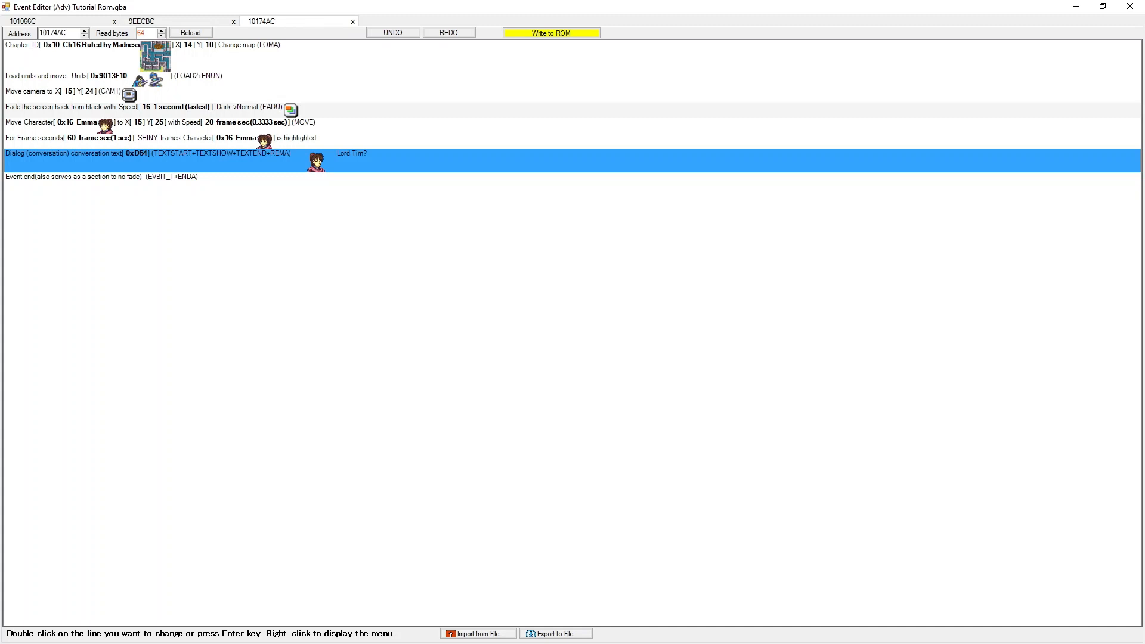
From the fade-in command, choose the _MUSICSOMETHING [Song] instruction from the Musics category.
double_click(167, 110)
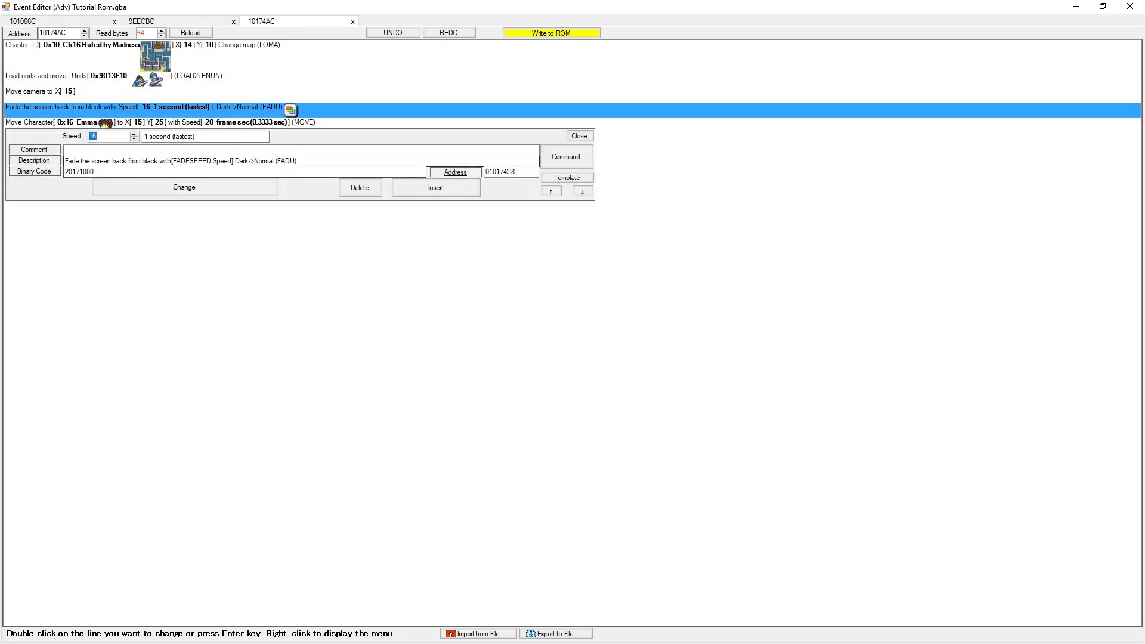
left_click(566, 157)
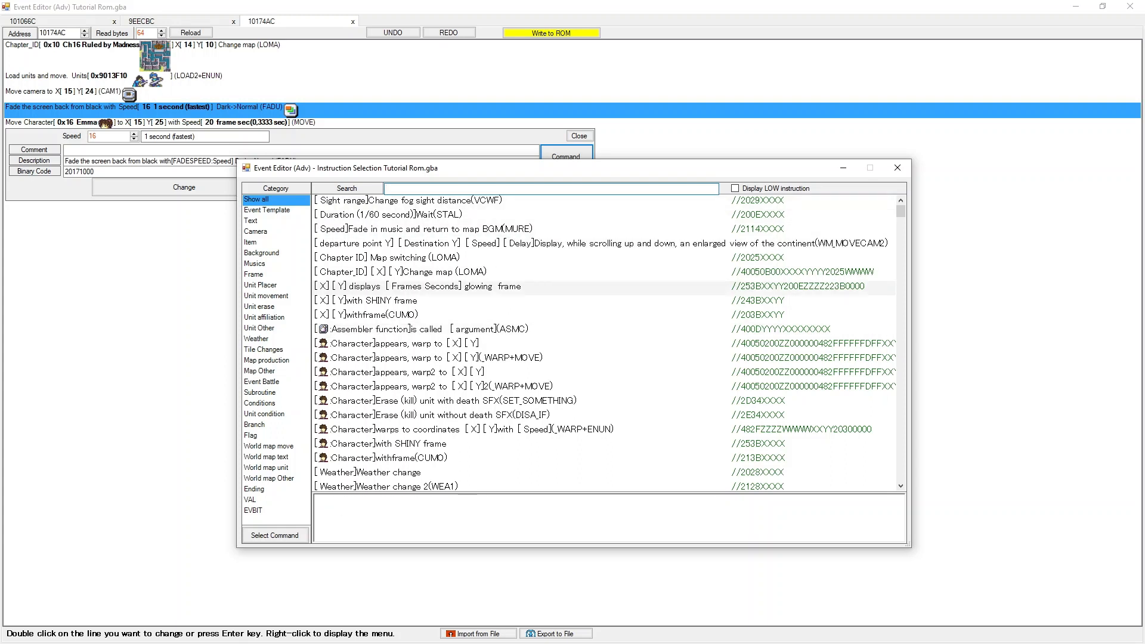
left_click(274, 264)
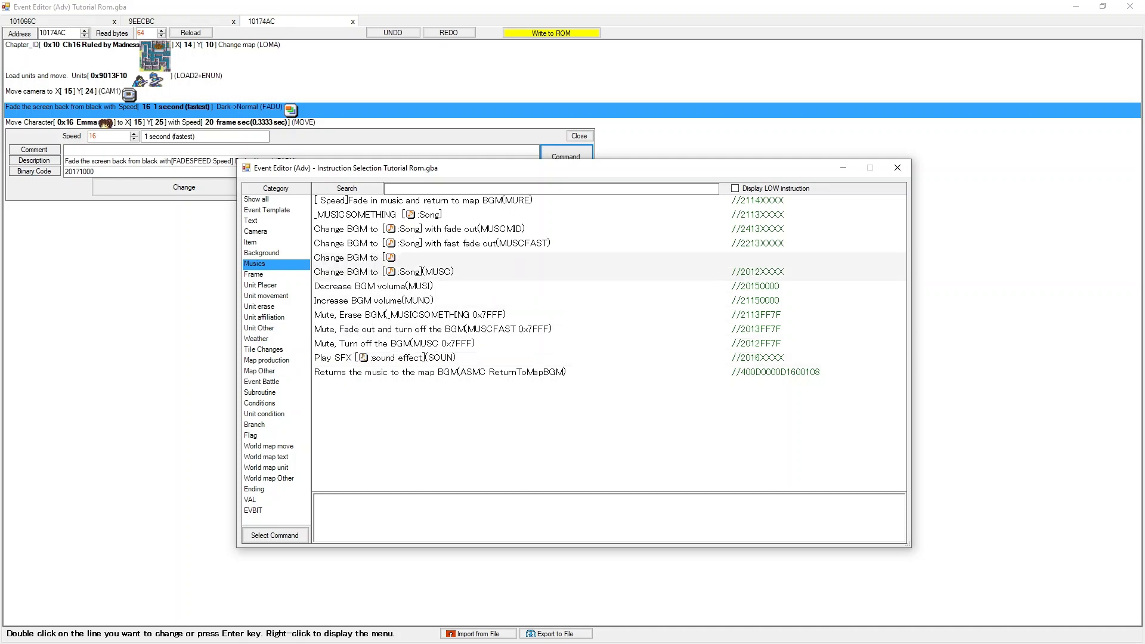
double_click(411, 215)
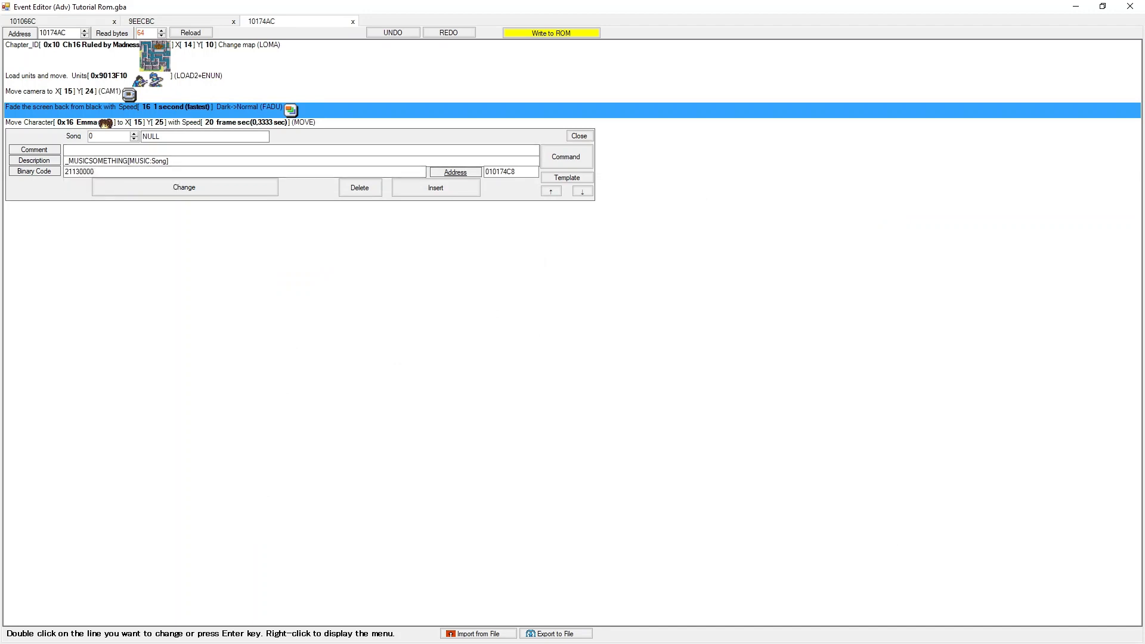
Open the song table for the music instruction's song and search it for "brids chirp".
double_click(197, 136)
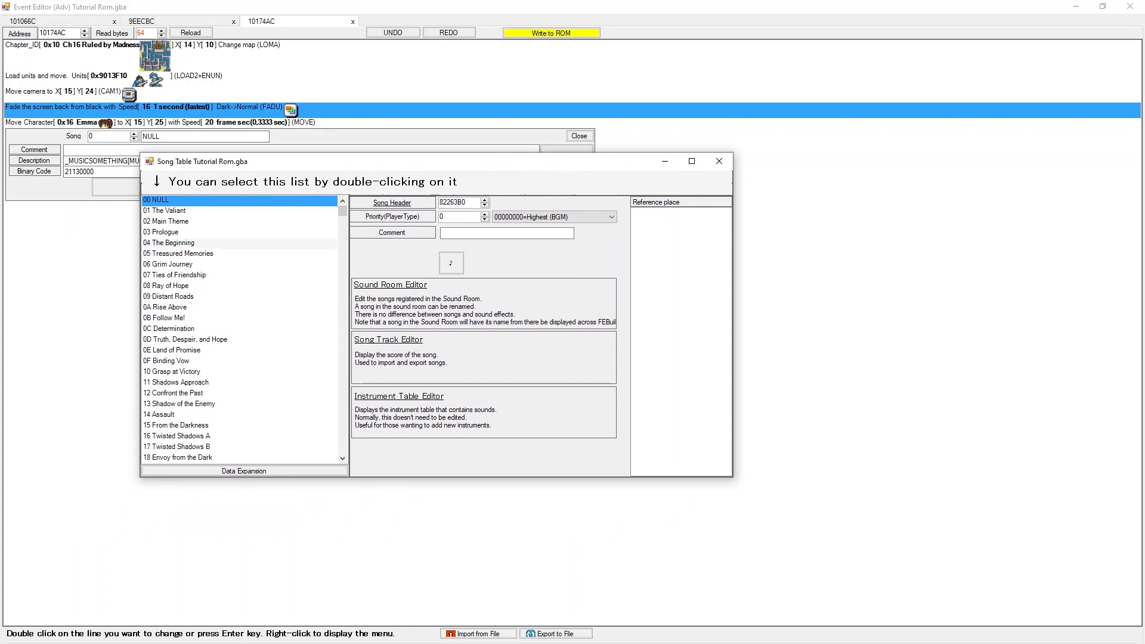
key("ctrl+f")
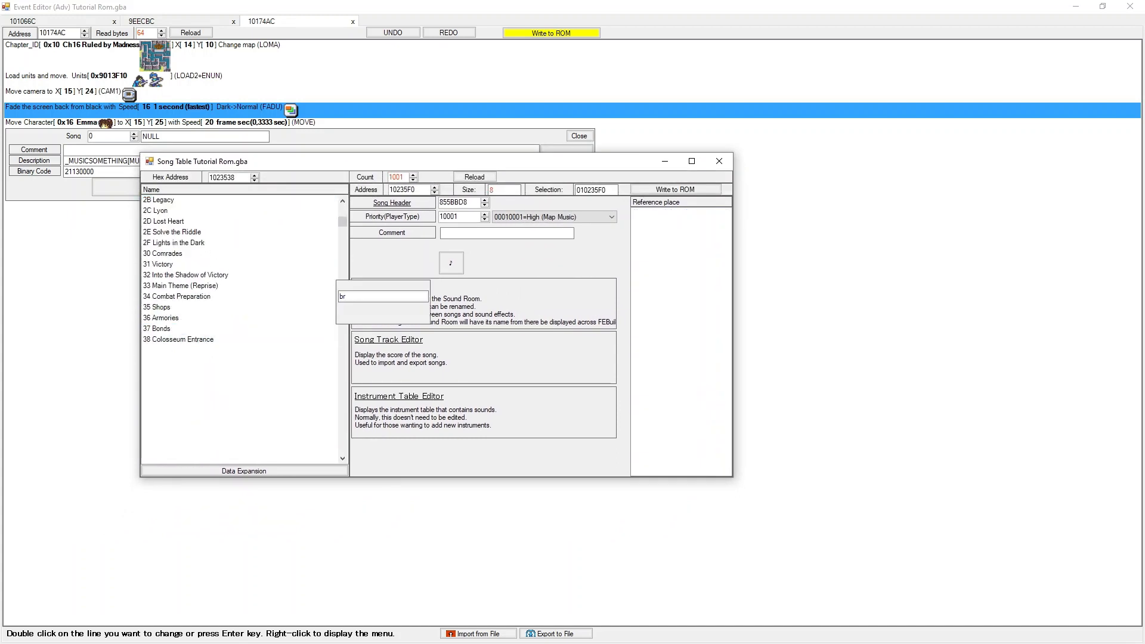
type("brids chirp")
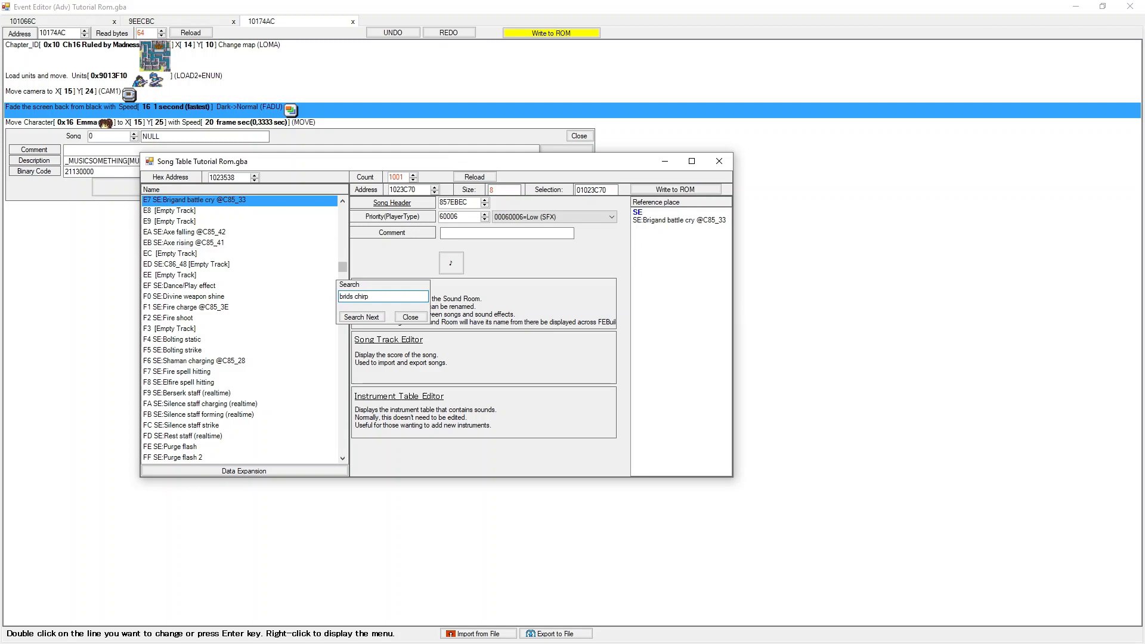
left_click(410, 317)
scroll(239, 268, "down", 4)
scroll(239, 269, "down", 6)
left_click(179, 297)
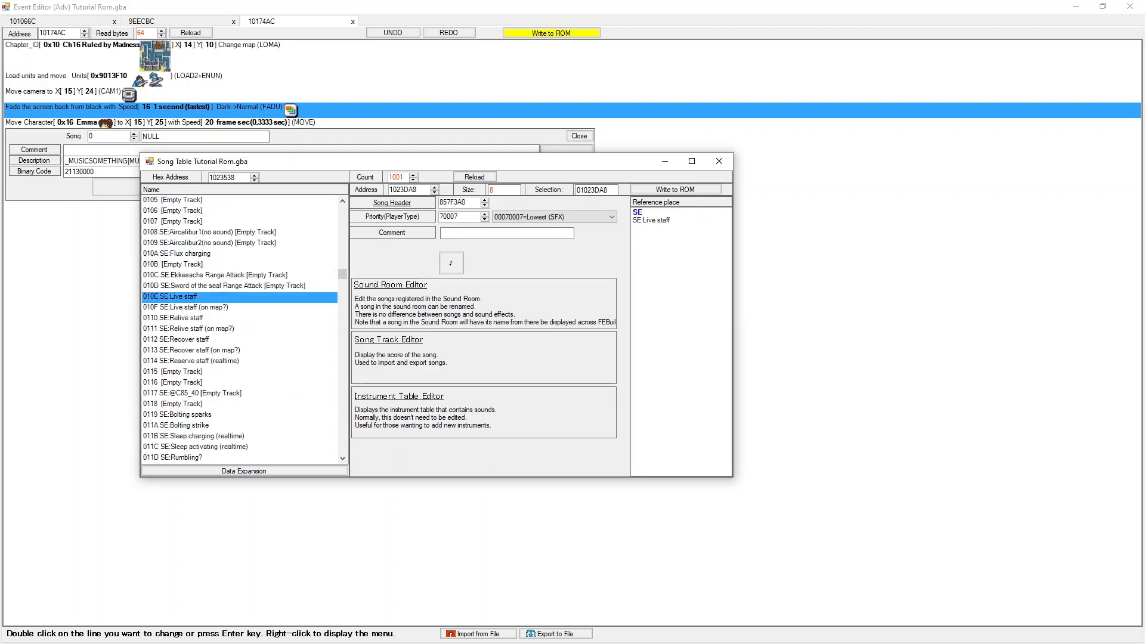
Search the song table for "bir" and compare the entries EnvSound:Windy day with birds and EnvSound:Birds chirping.
key("ctrl+f")
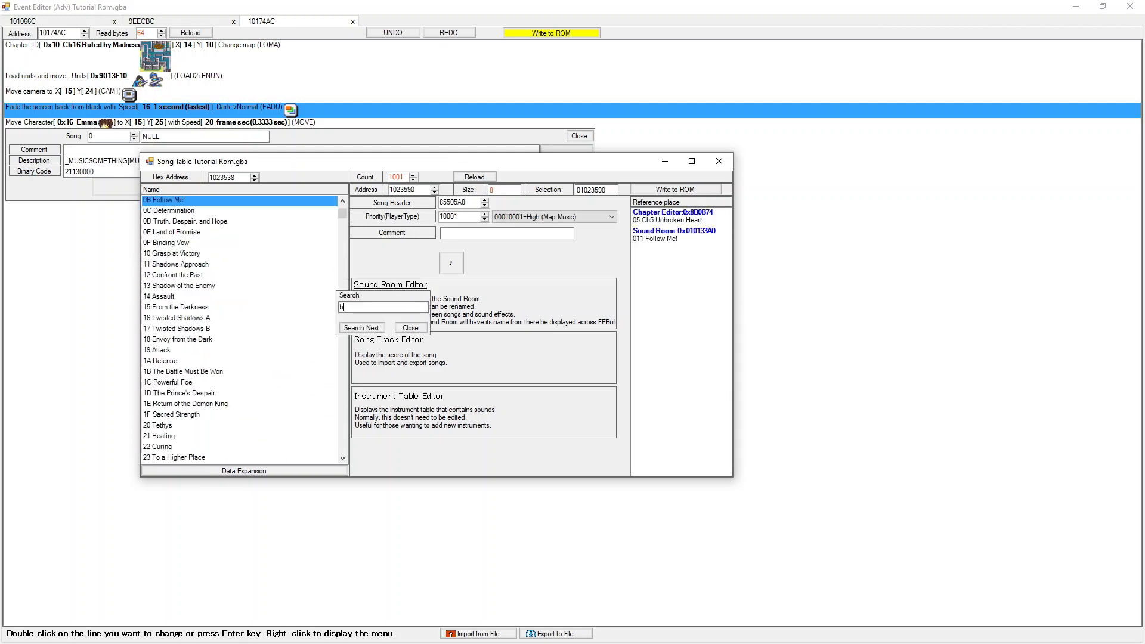
type("bir")
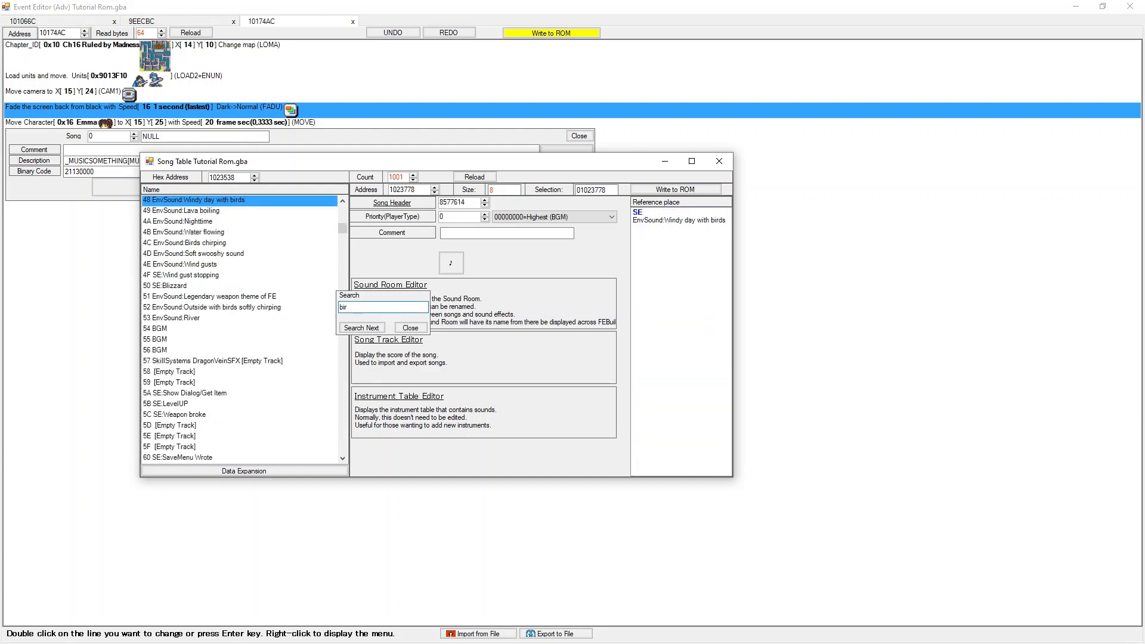
key("Return")
key("Escape")
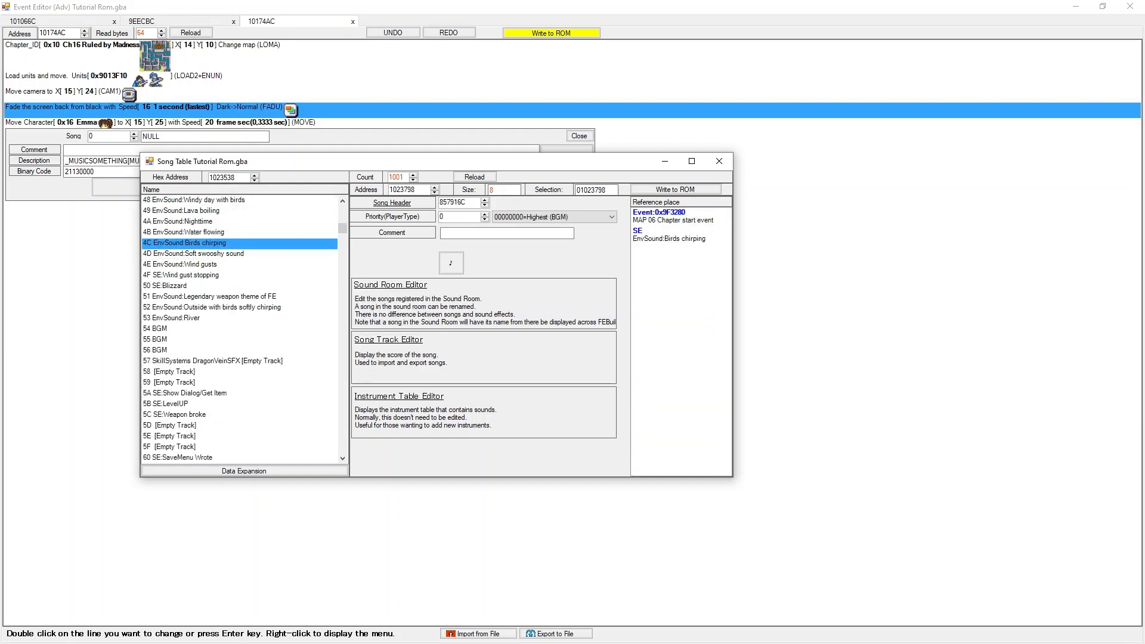
left_click(194, 200)
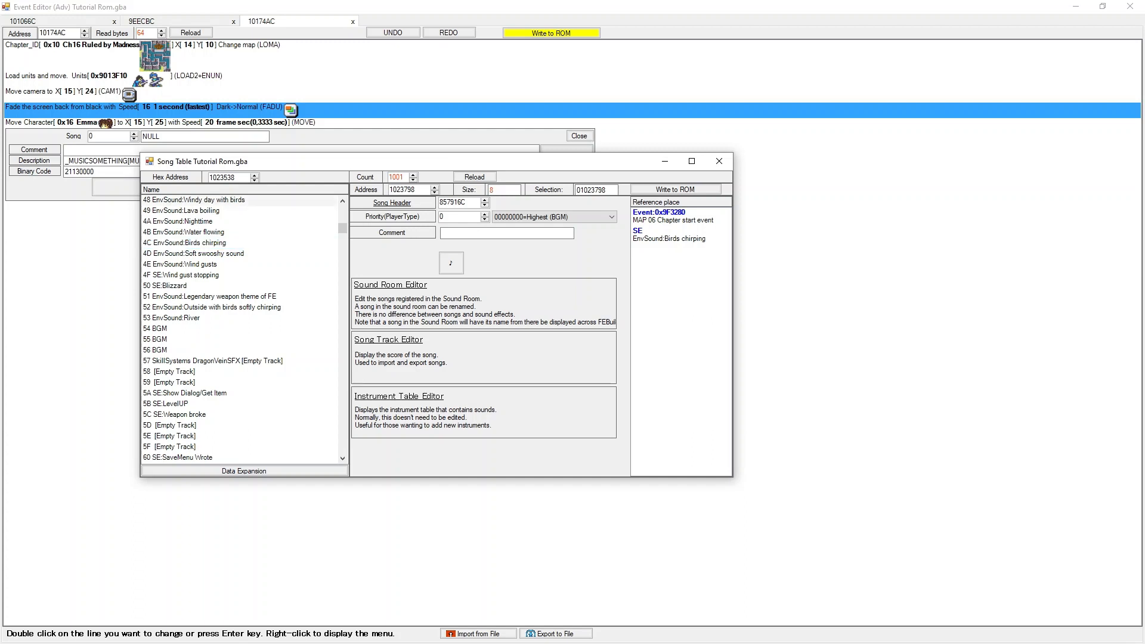
left_click(193, 244)
left_click(194, 201)
left_click(193, 244)
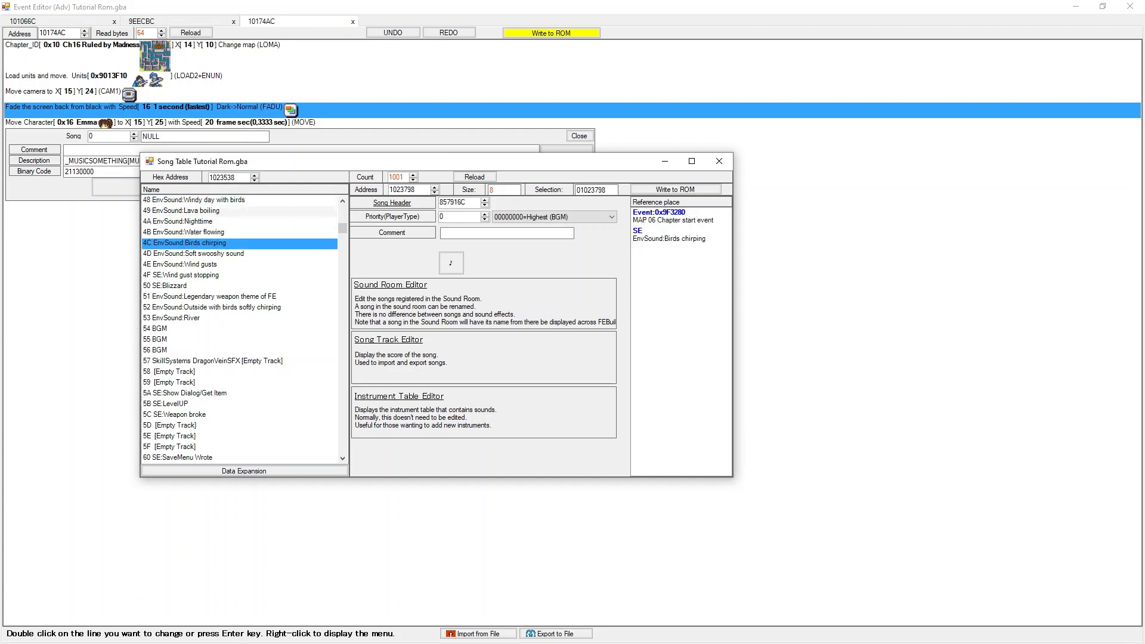
left_click(193, 201)
left_click(194, 243)
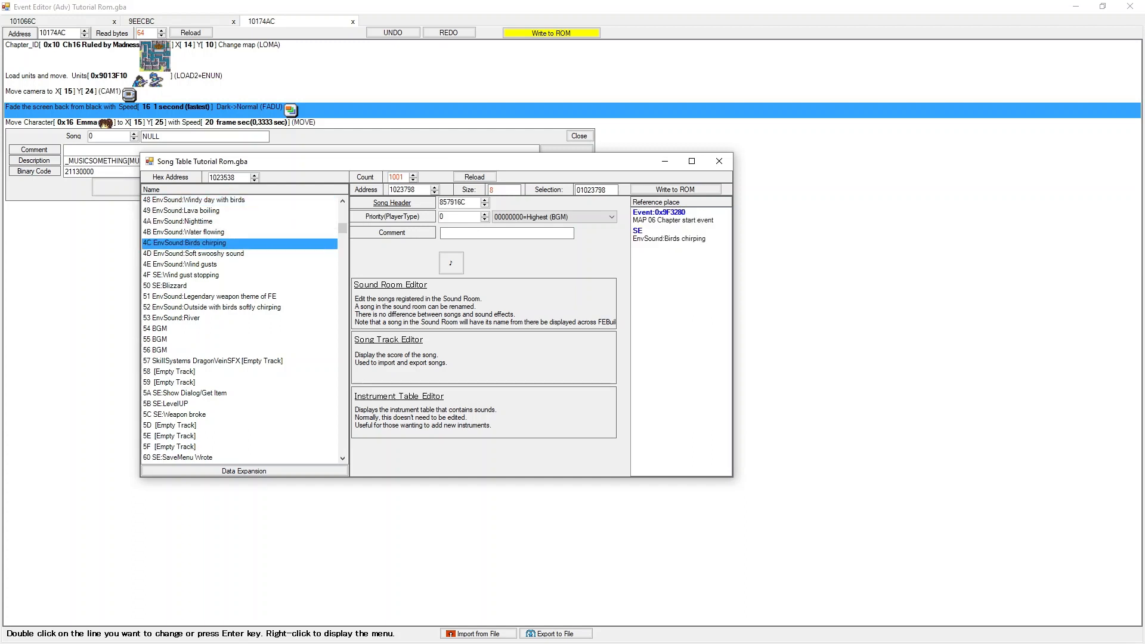
Set the song to 4C EnvSound:Birds chirping, then insert the _MUSICSOMETHING instruction and place it above the fade-in command.
double_click(194, 244)
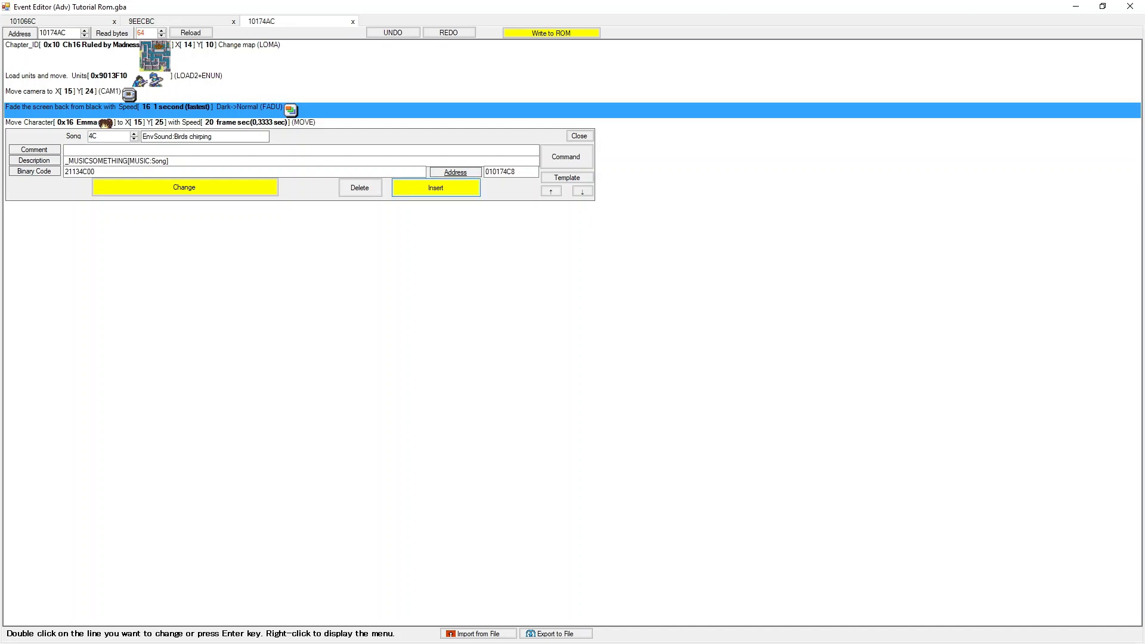
key("Return")
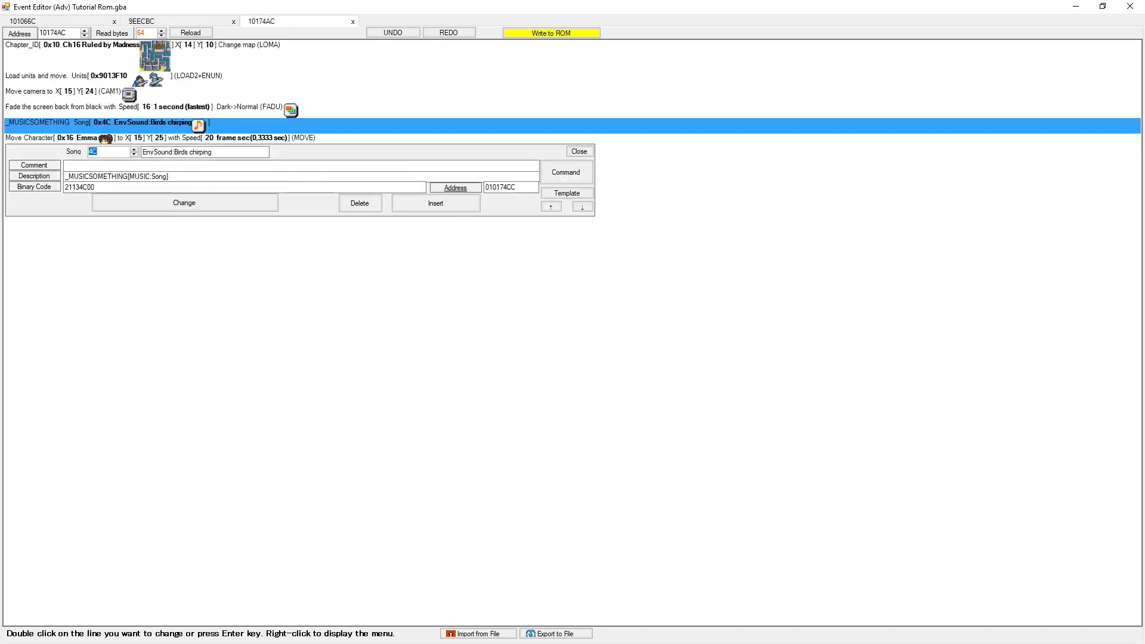
left_click(551, 207)
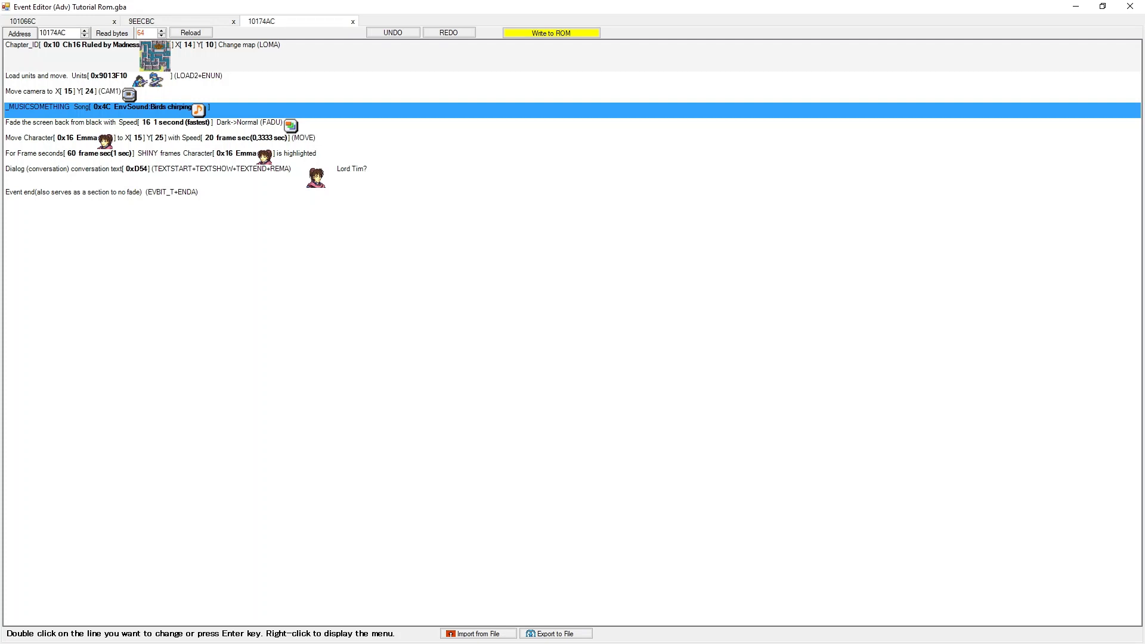
Review the event's MOVE, SHINY frames highlight, music, camera and dialogue commands, finishing on the event end command.
left_click(239, 141)
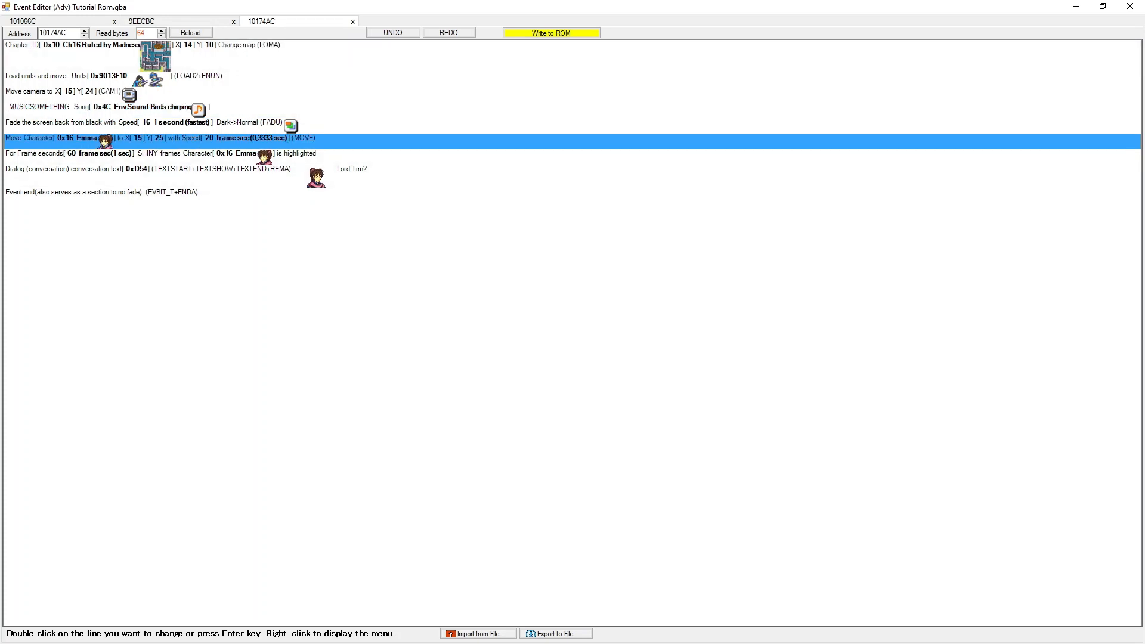
left_click(238, 176)
left_click(238, 157)
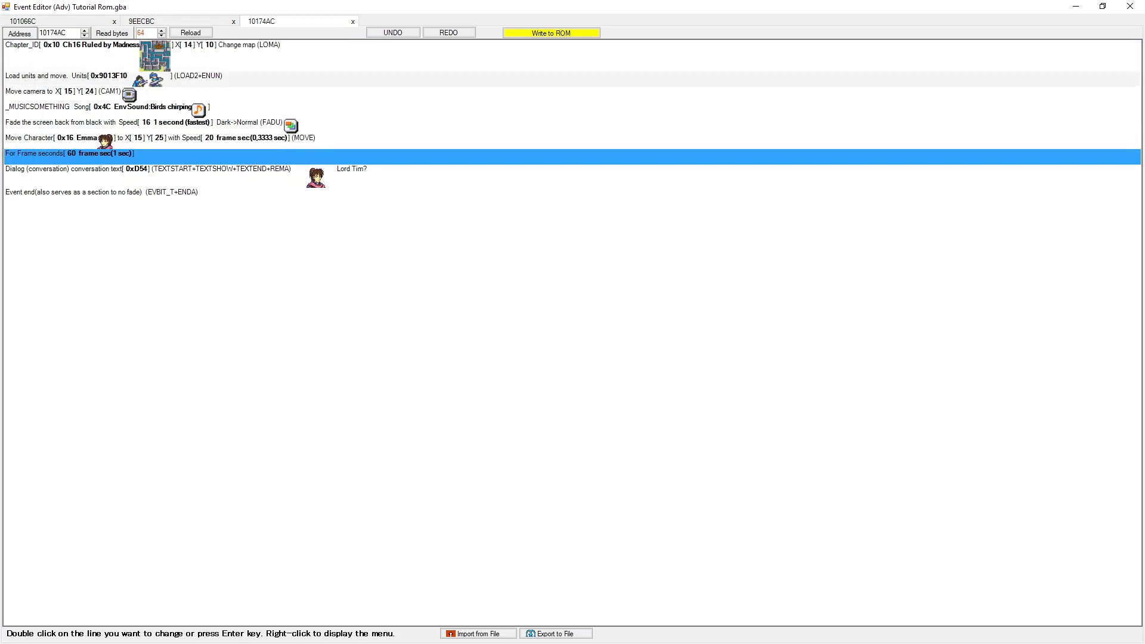
left_click(152, 110)
left_click(71, 94)
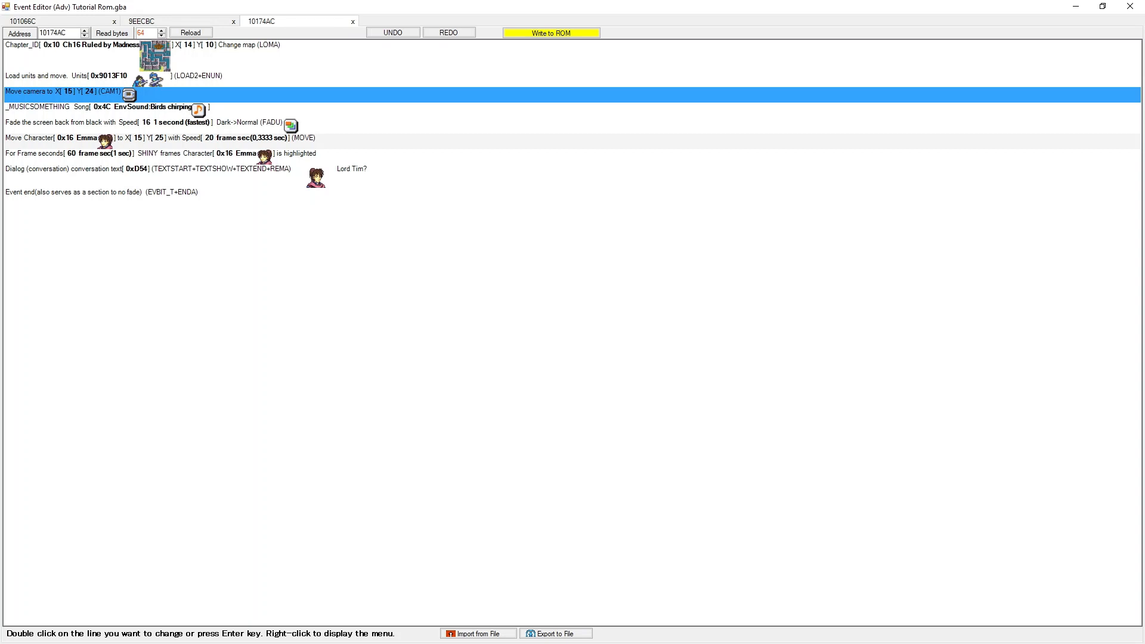
left_click(179, 176)
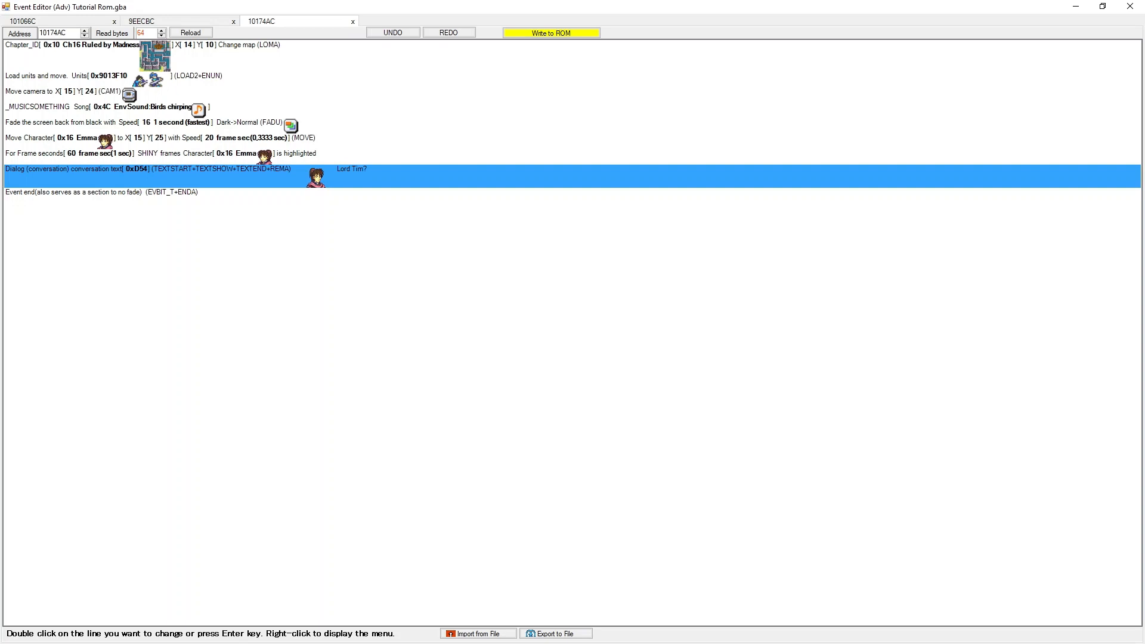
left_click(101, 192)
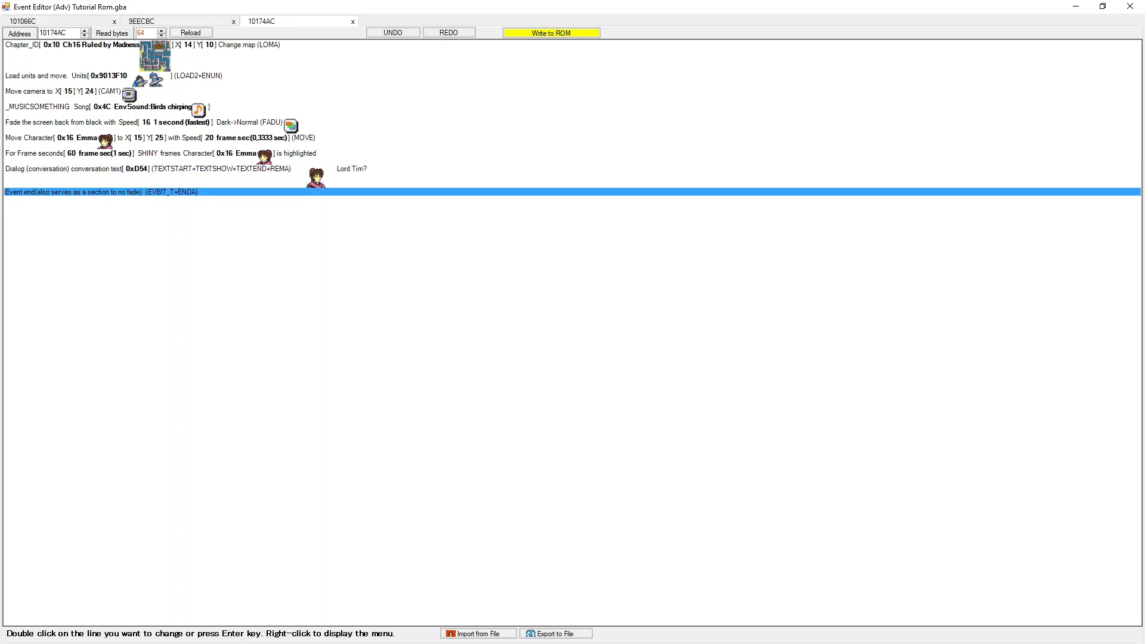
left_click(101, 176)
left_click(102, 192)
Open the instruction selection from the event end command and list the Event Battle instructions.
key("Return")
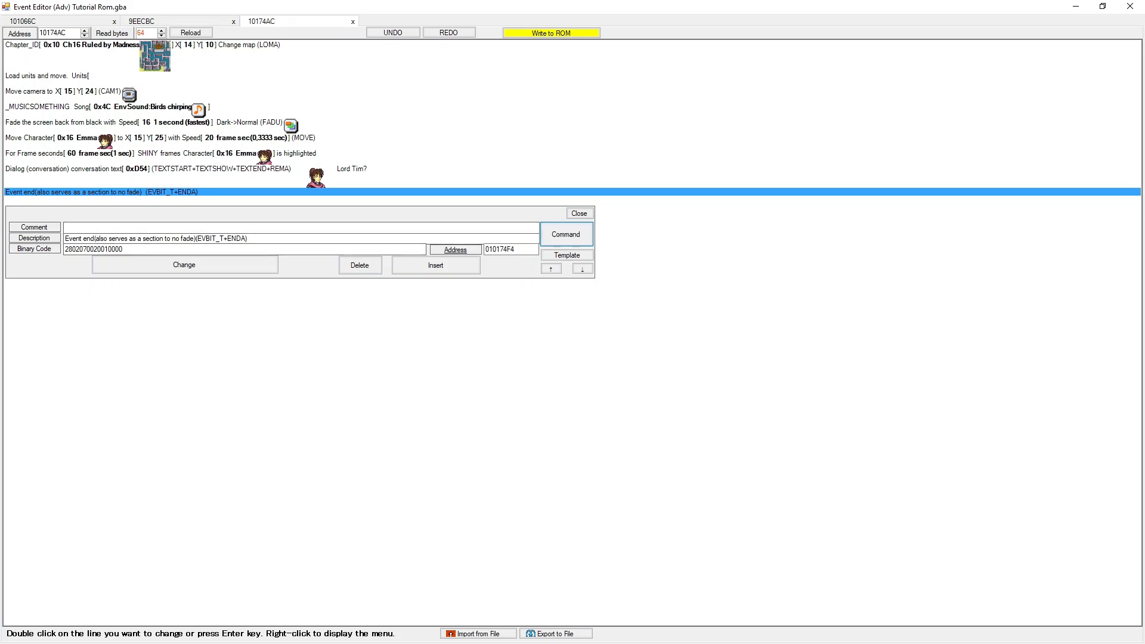
key("Return")
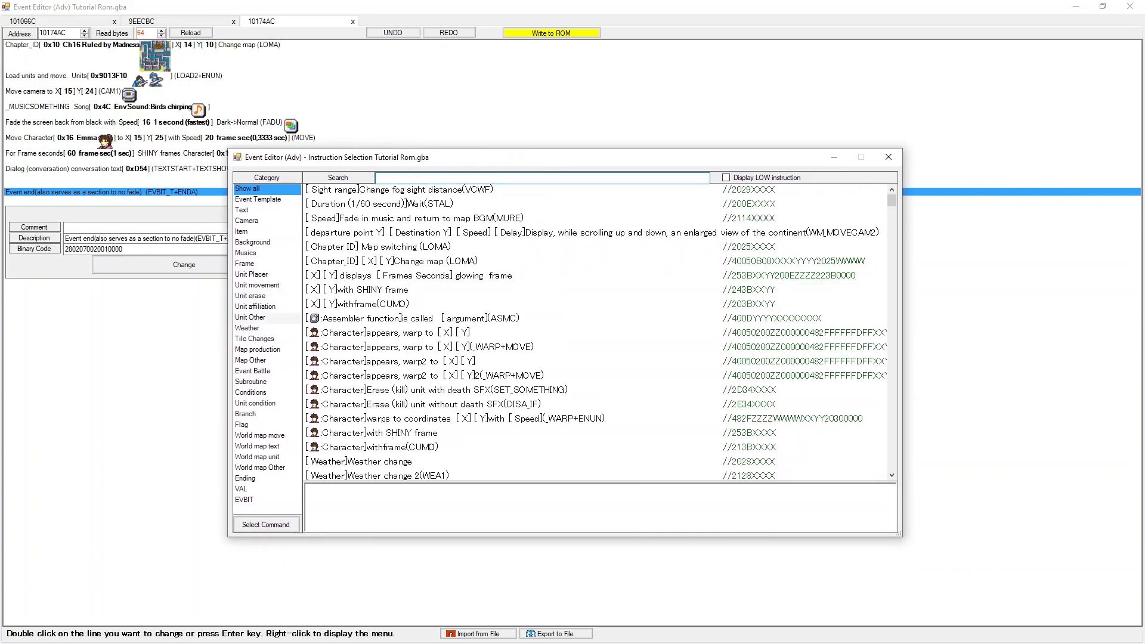
left_click(257, 371)
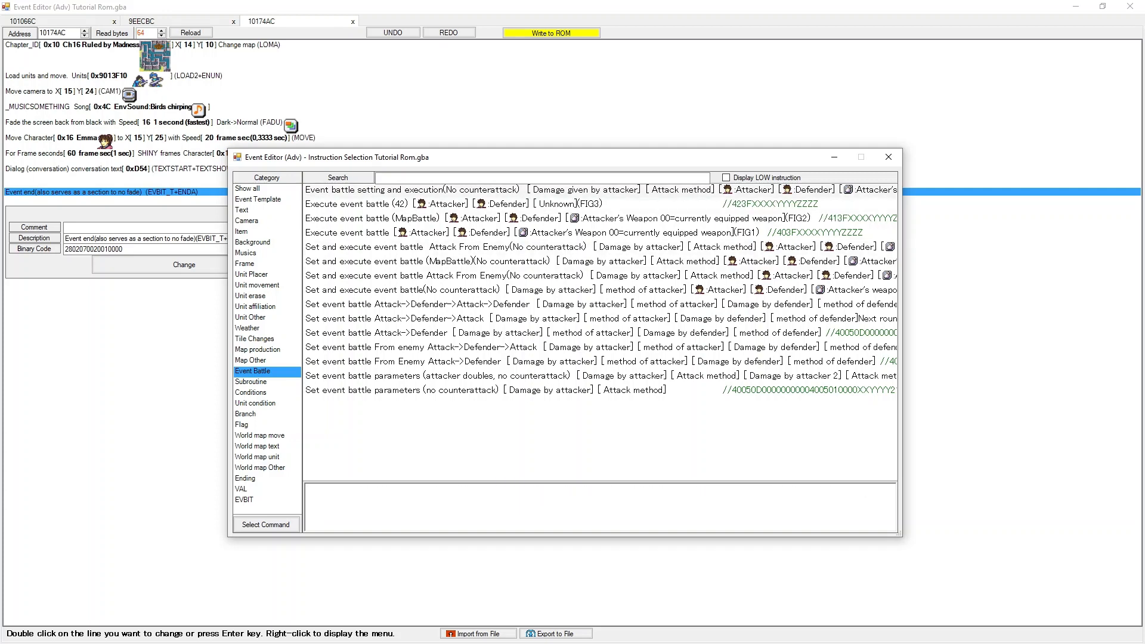
Examine the Event Battle instructions, comparing the no-counterattack, MapBattle, attack-from-enemy and multi-round variants and their parameters.
left_click(501, 190)
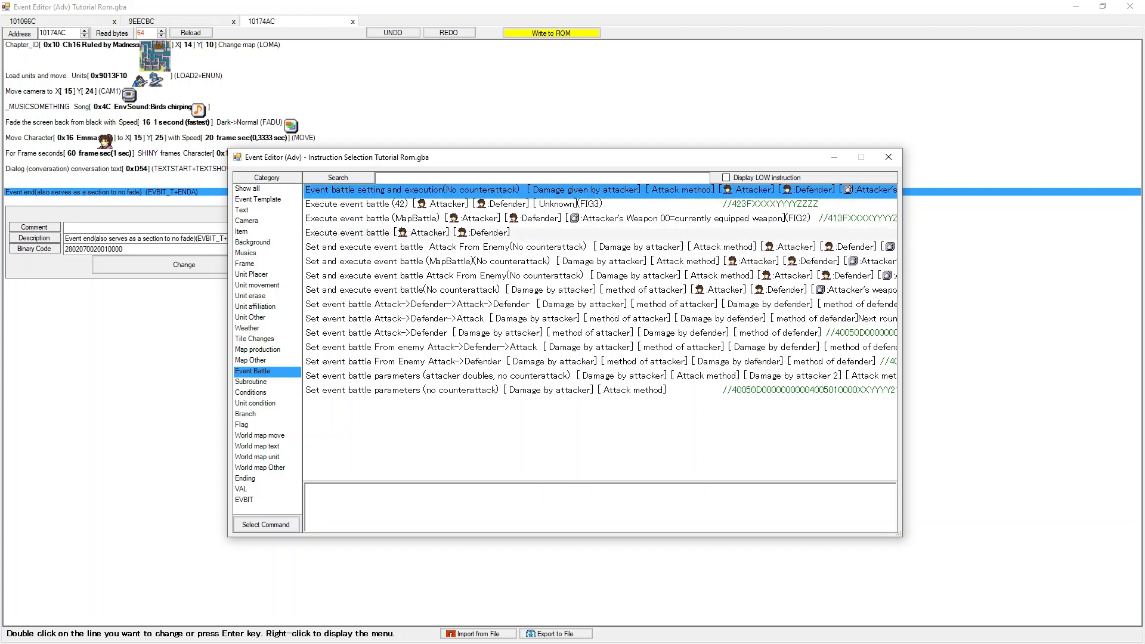
left_click(501, 247)
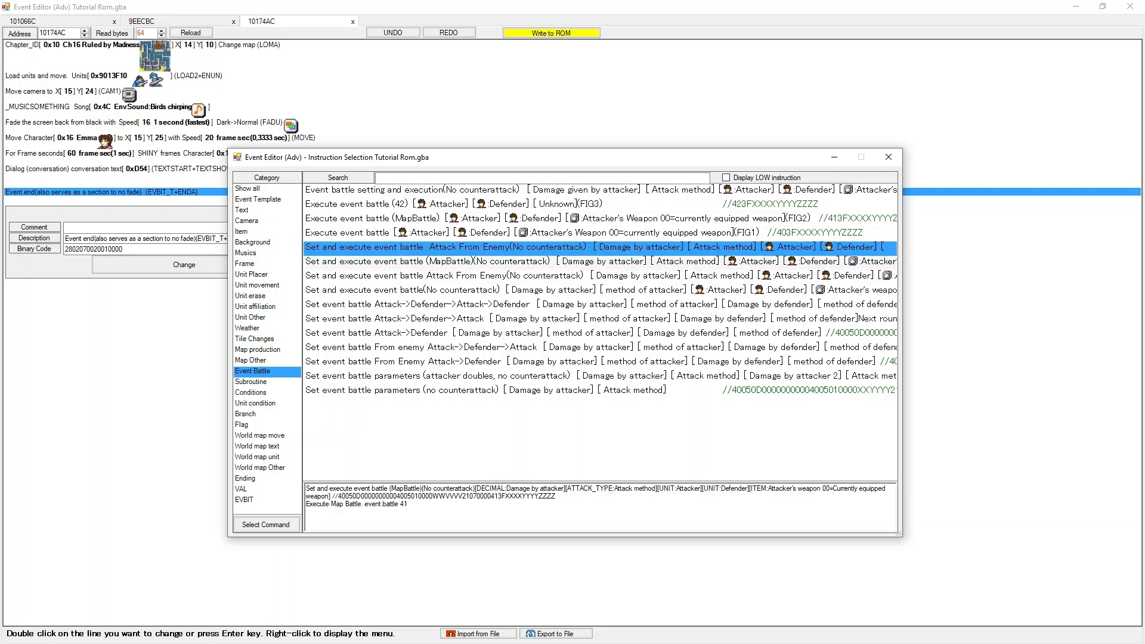
left_click(500, 290)
left_click(501, 347)
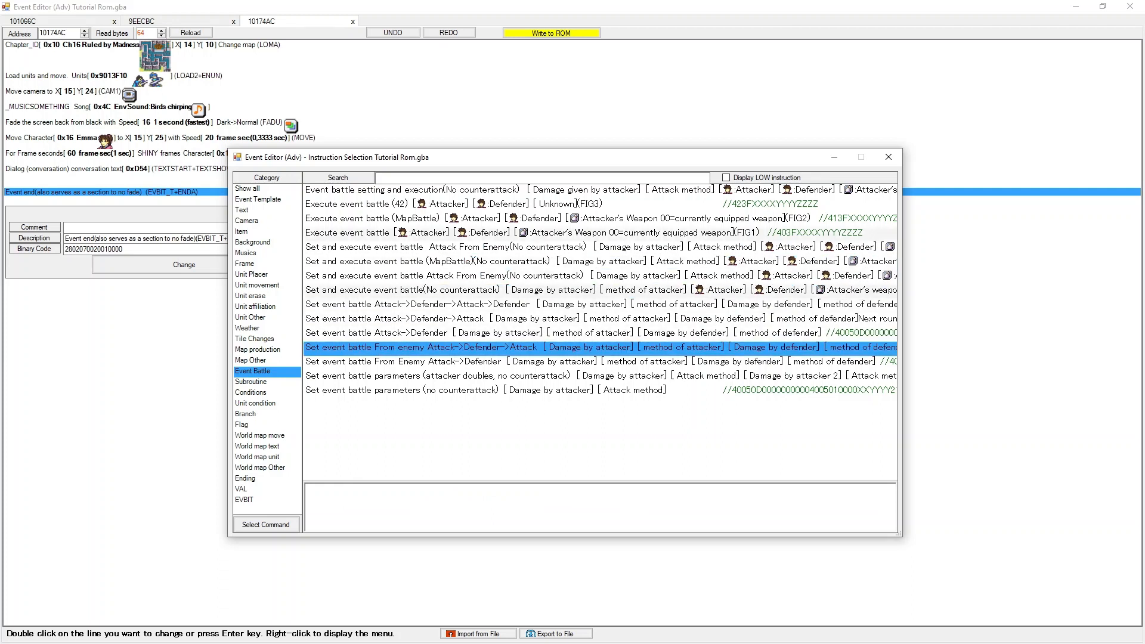
left_click(501, 219)
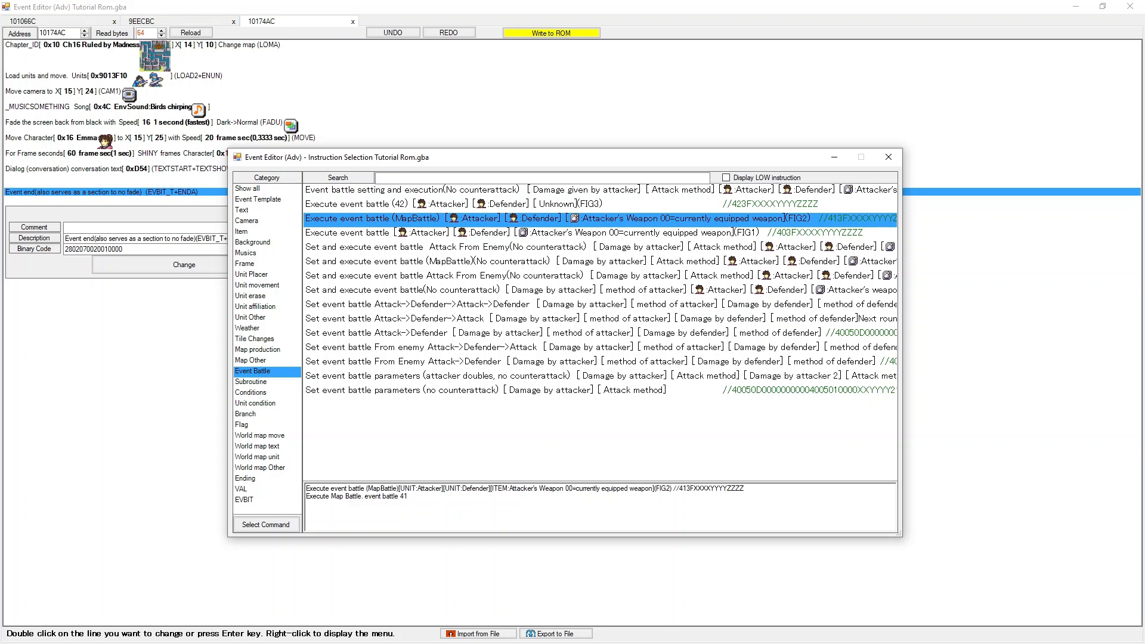
left_click(501, 190)
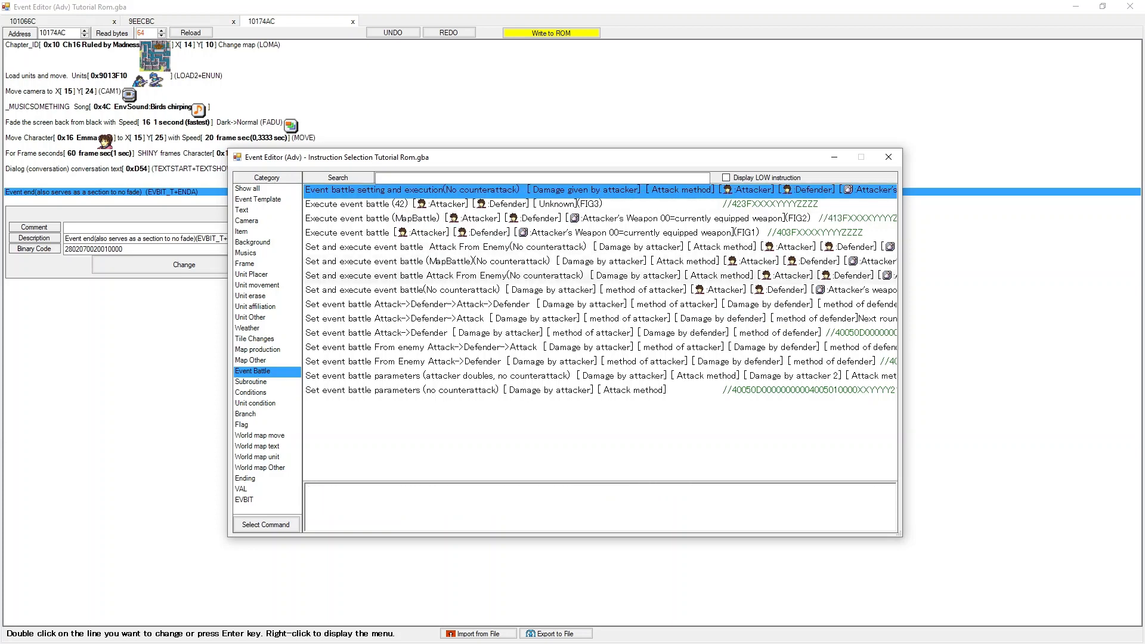
left_click(501, 247)
left_click(501, 262)
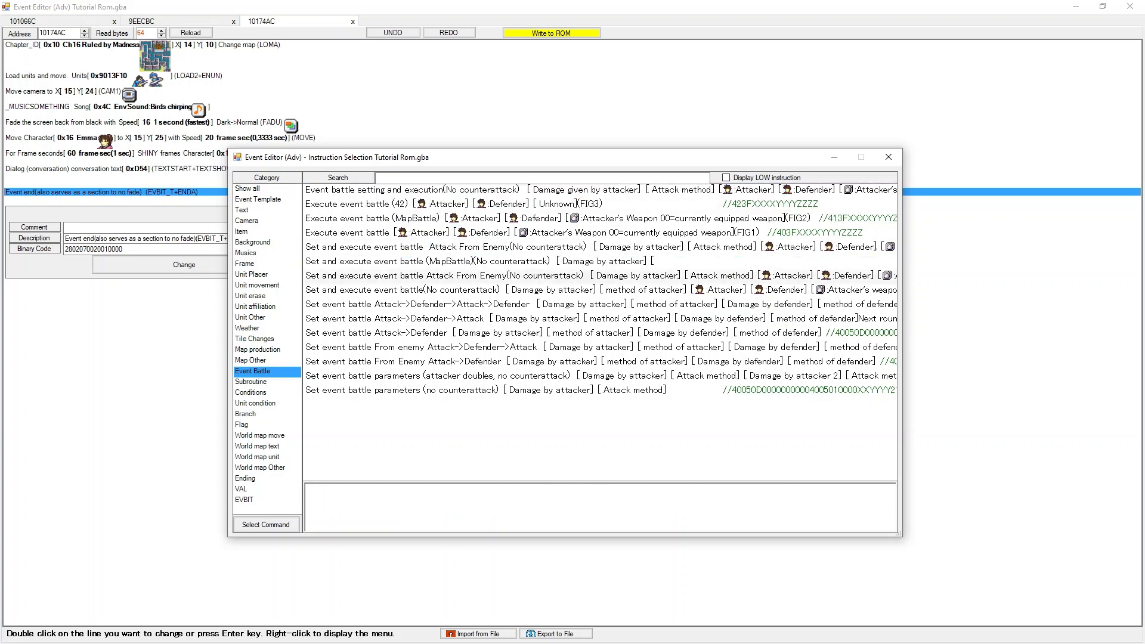
left_click(501, 275)
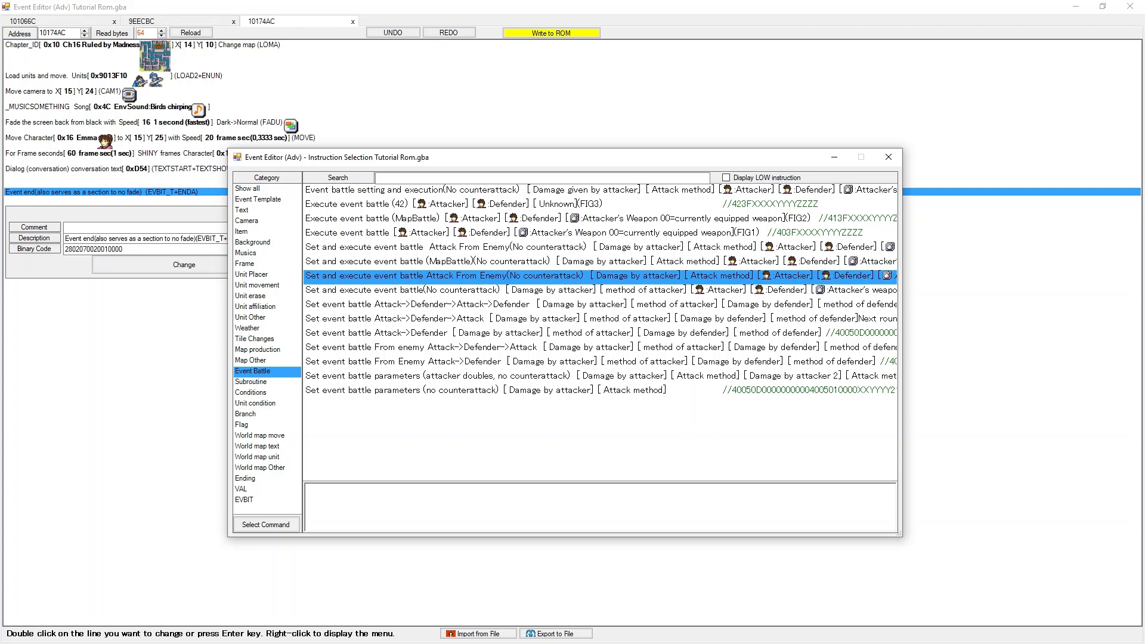
left_click(501, 347)
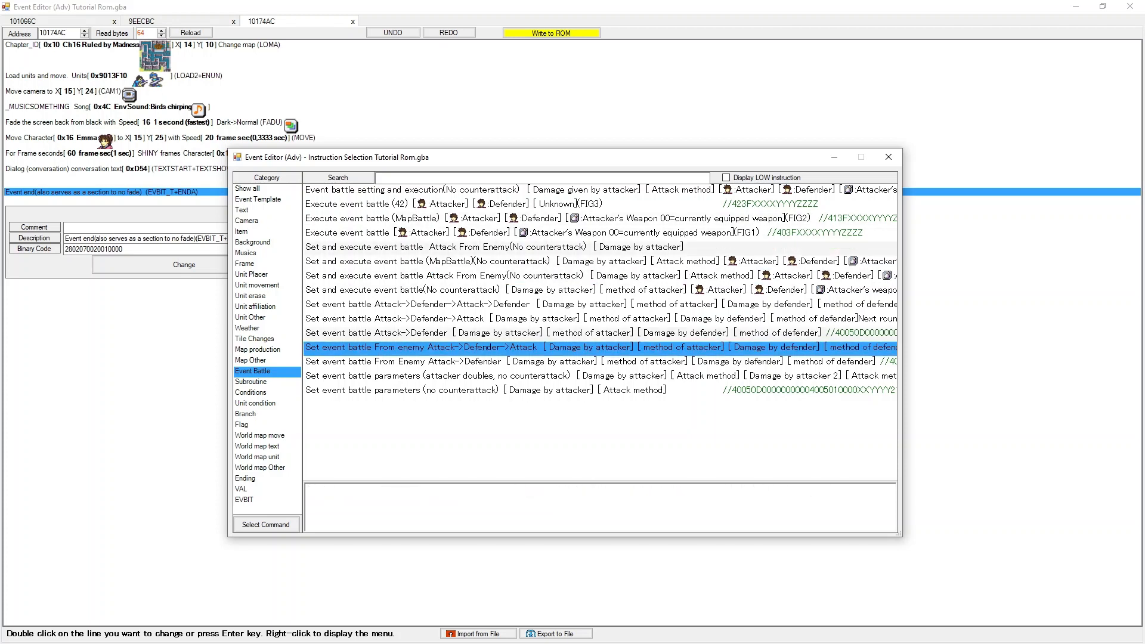
left_click(501, 218)
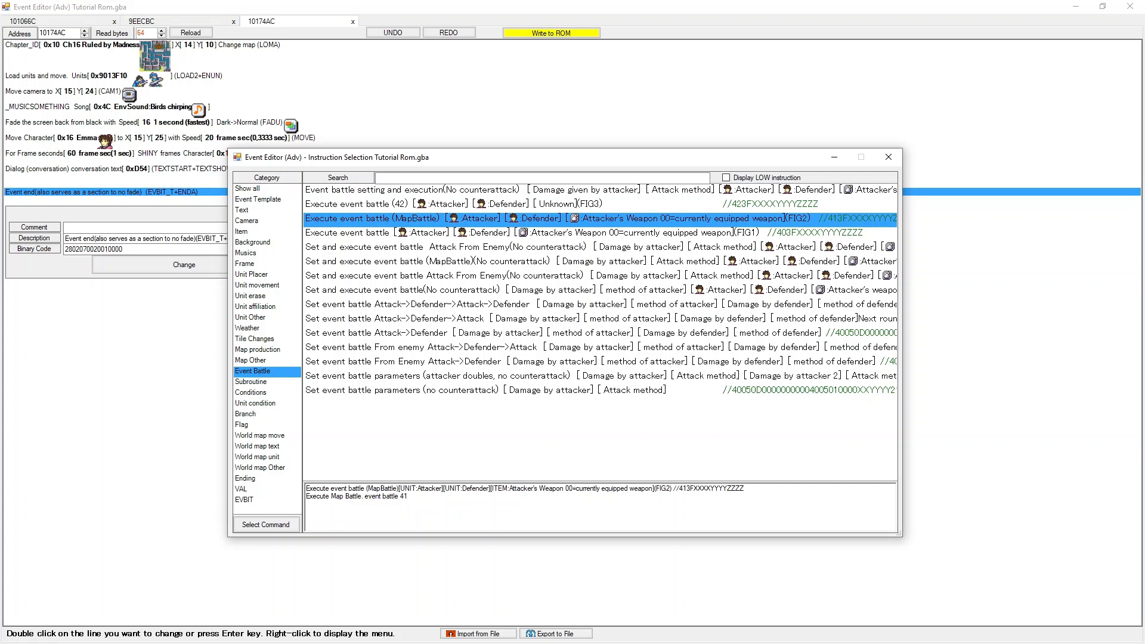
left_click(501, 190)
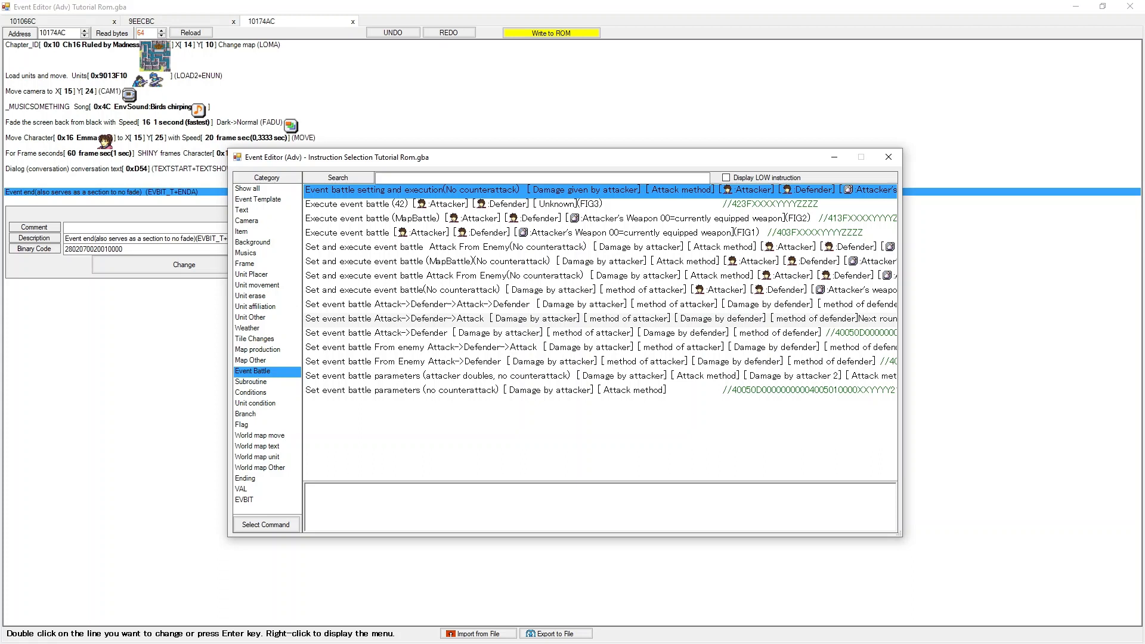
left_click(599, 319)
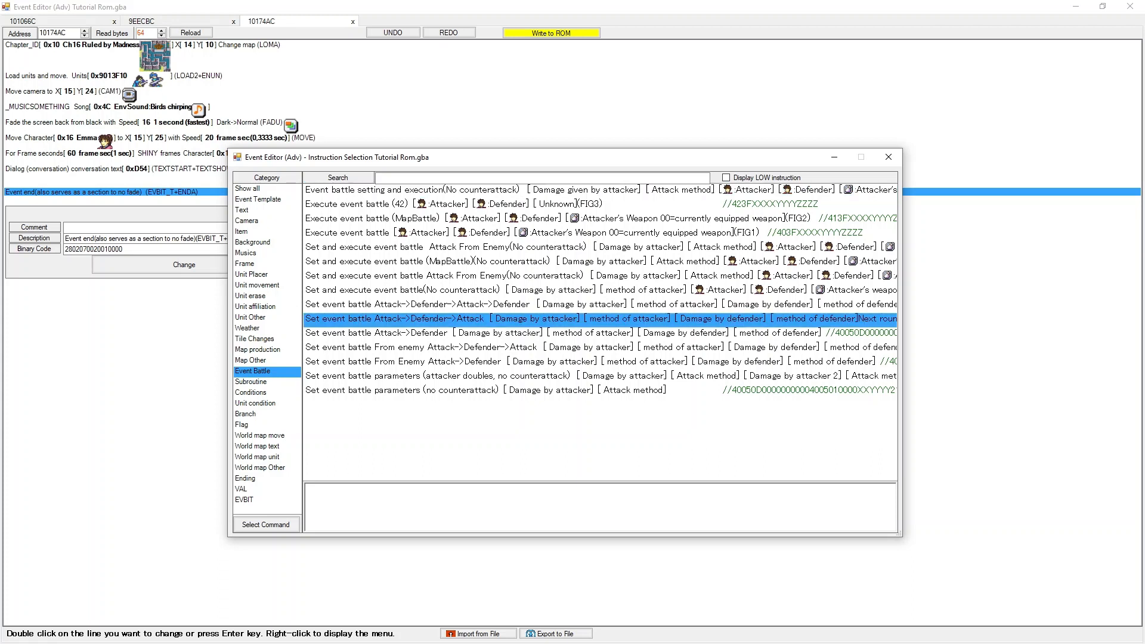
left_click(599, 362)
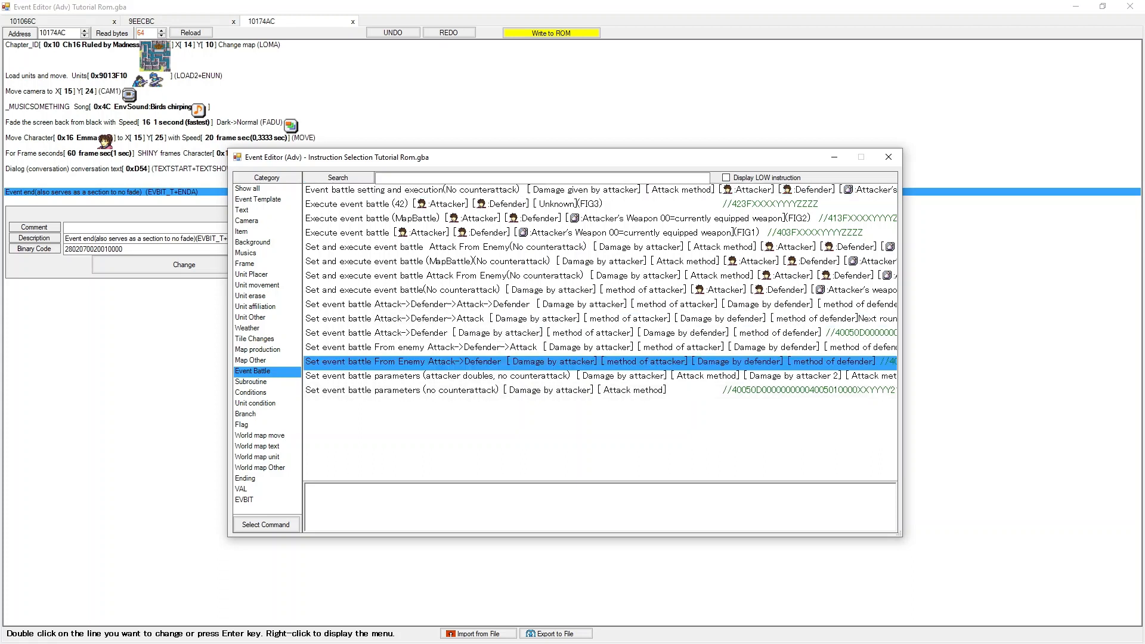
left_click(599, 204)
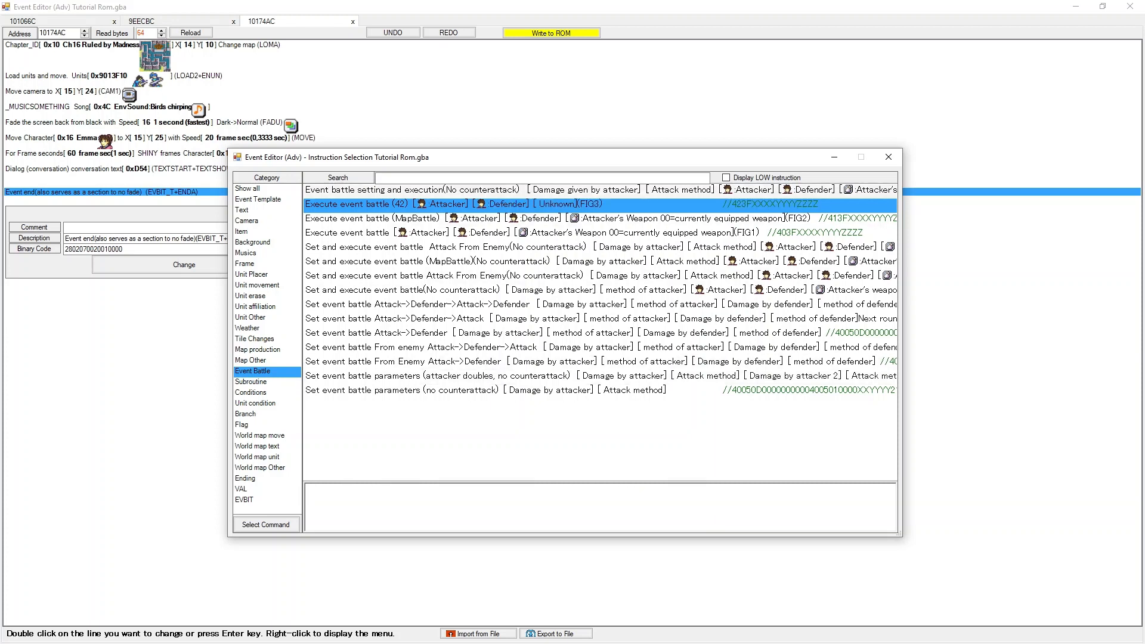
left_click(599, 190)
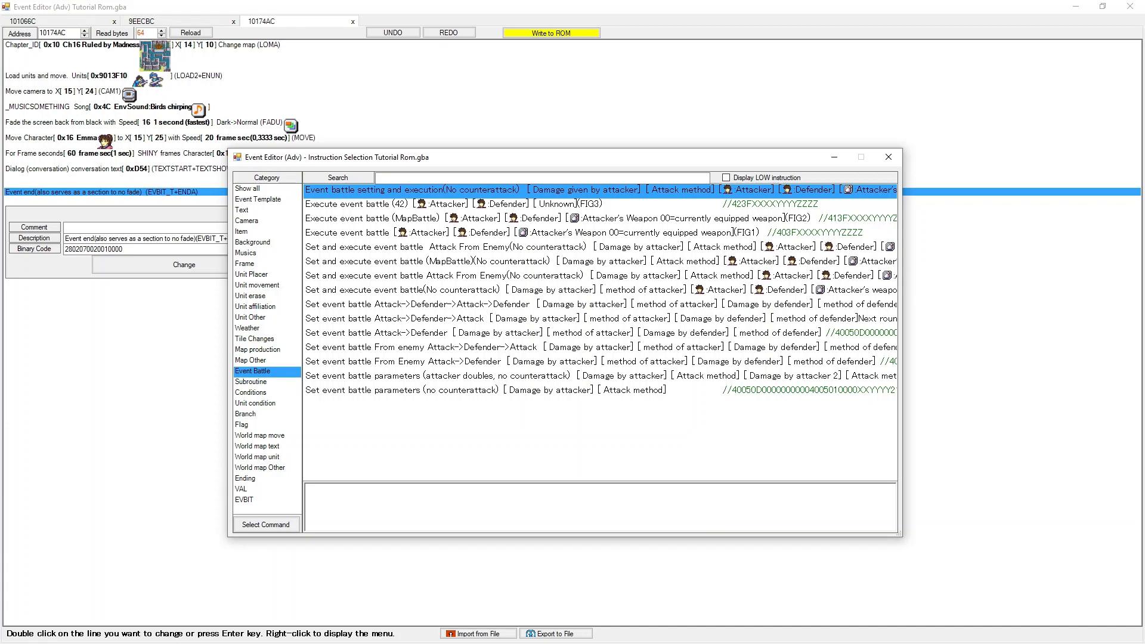
Choose the Event Battle instruction Set event battle Attack->Defender->Attack->Defender for a new entry at the event end command.
key("Return")
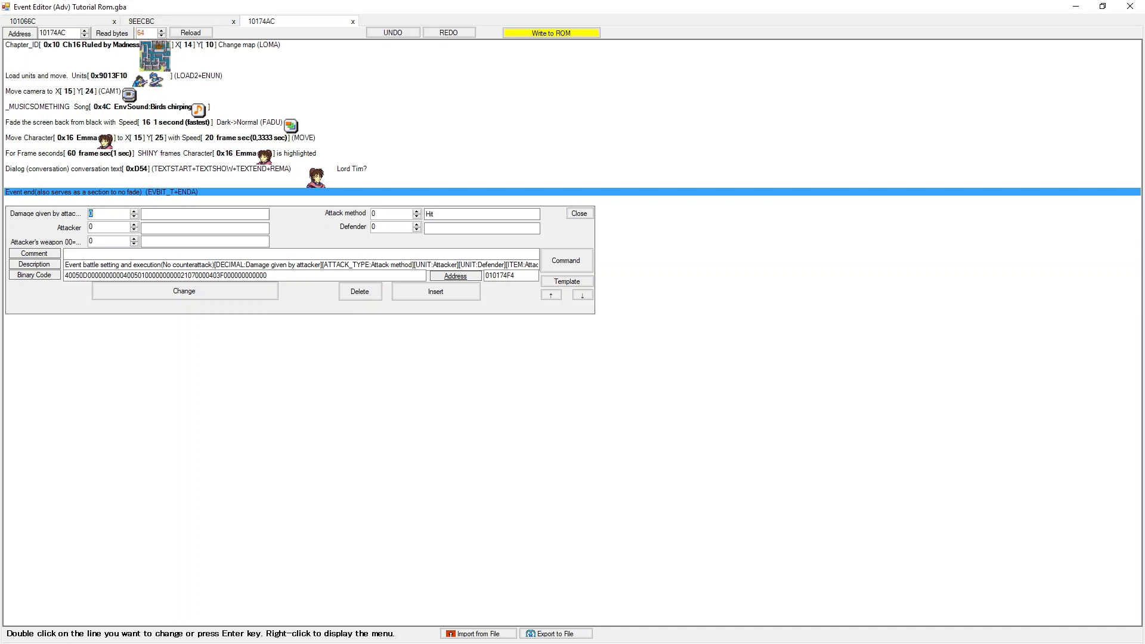
left_click(577, 265)
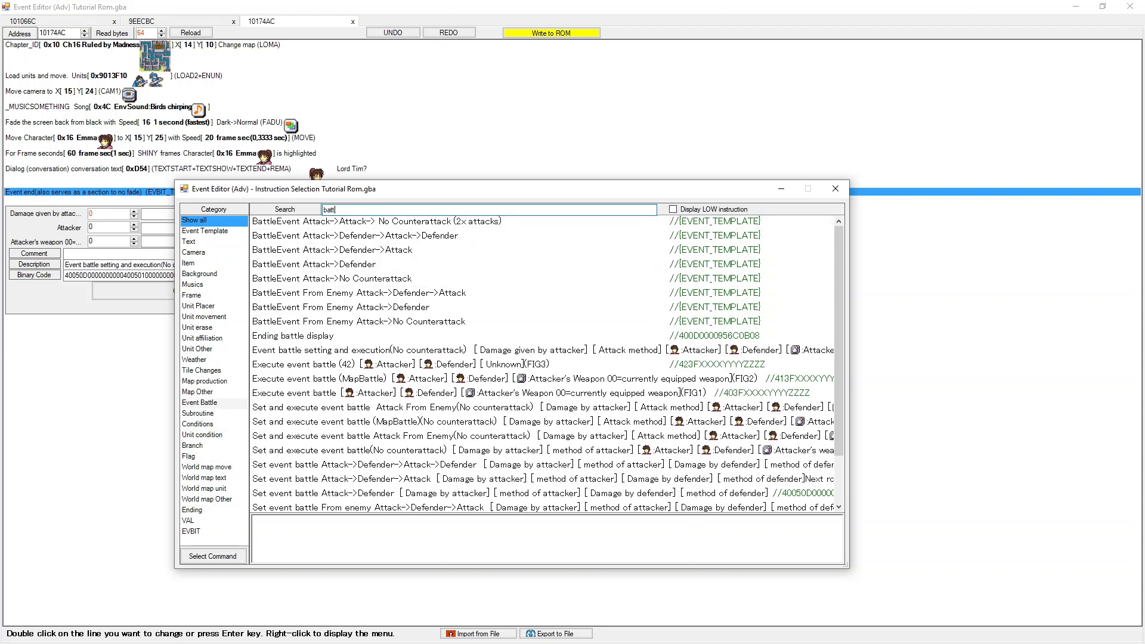
left_click(200, 402)
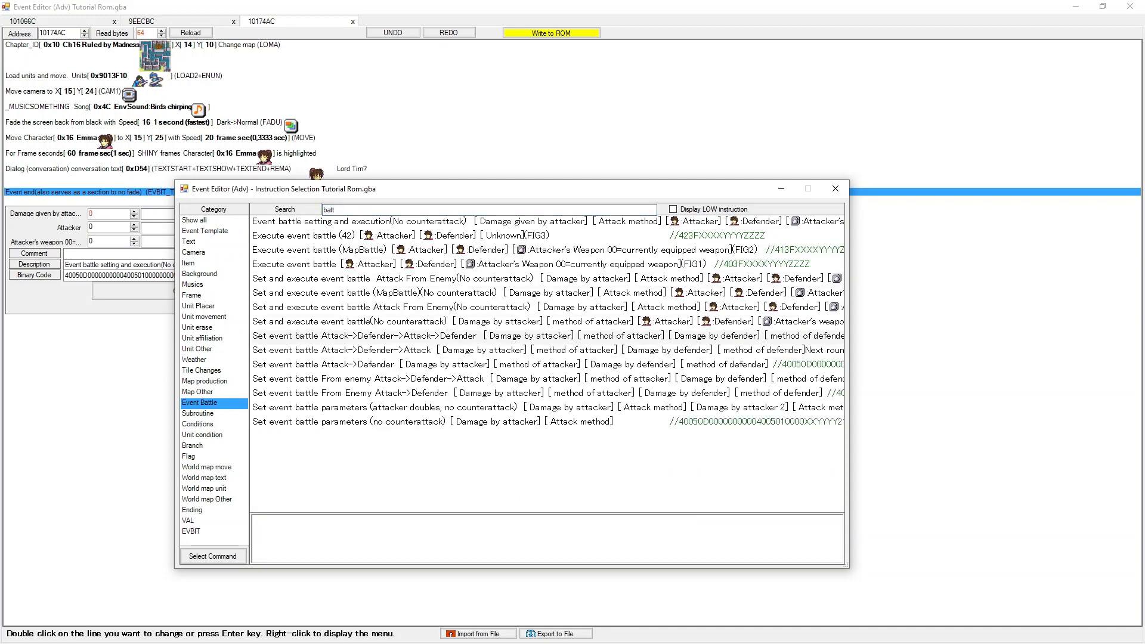
left_click(459, 336)
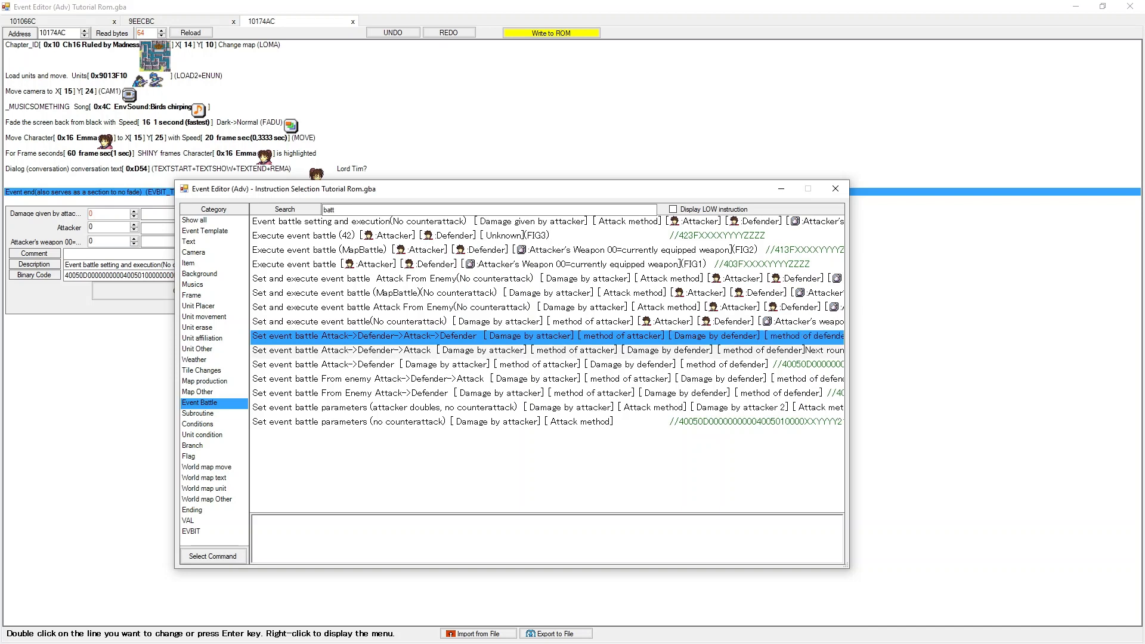
left_click(459, 278)
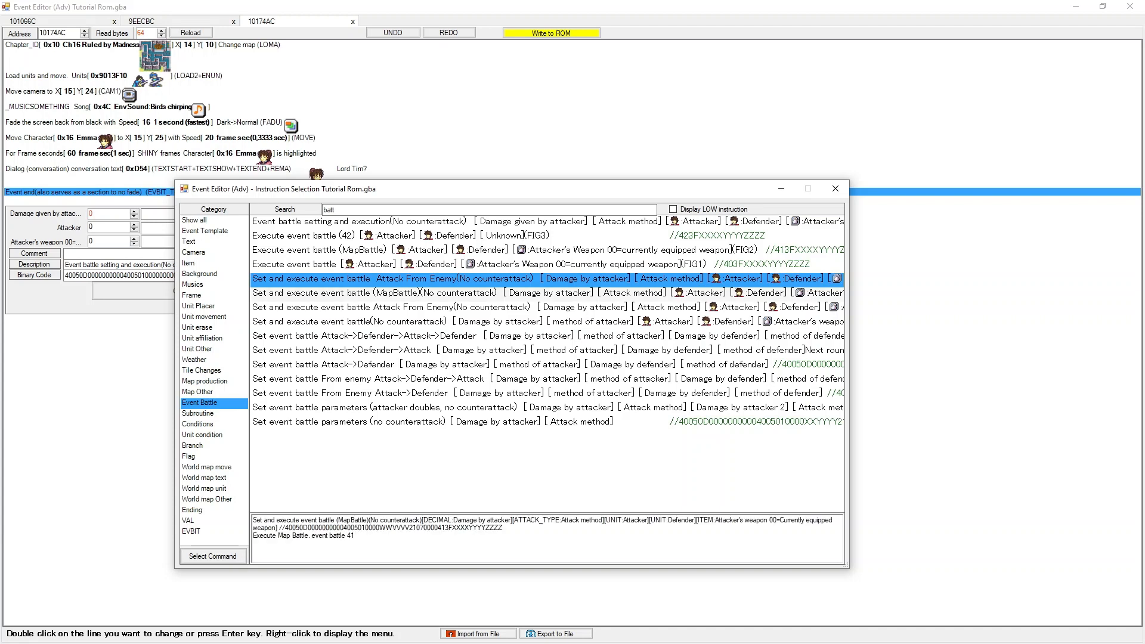
left_click(459, 292)
left_click(459, 307)
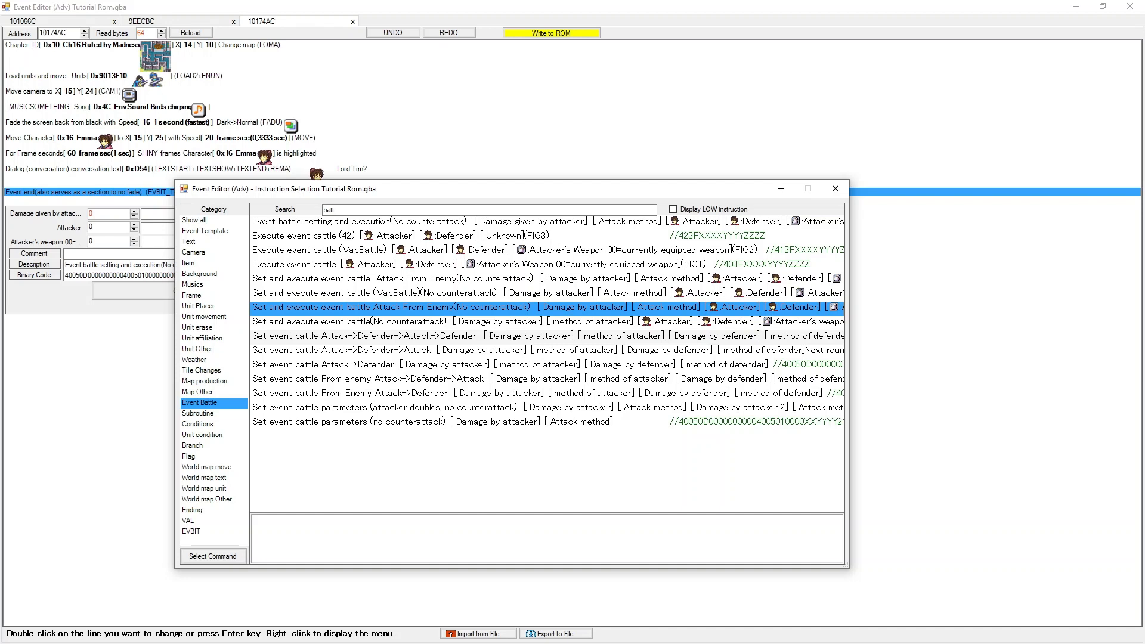
left_click(459, 335)
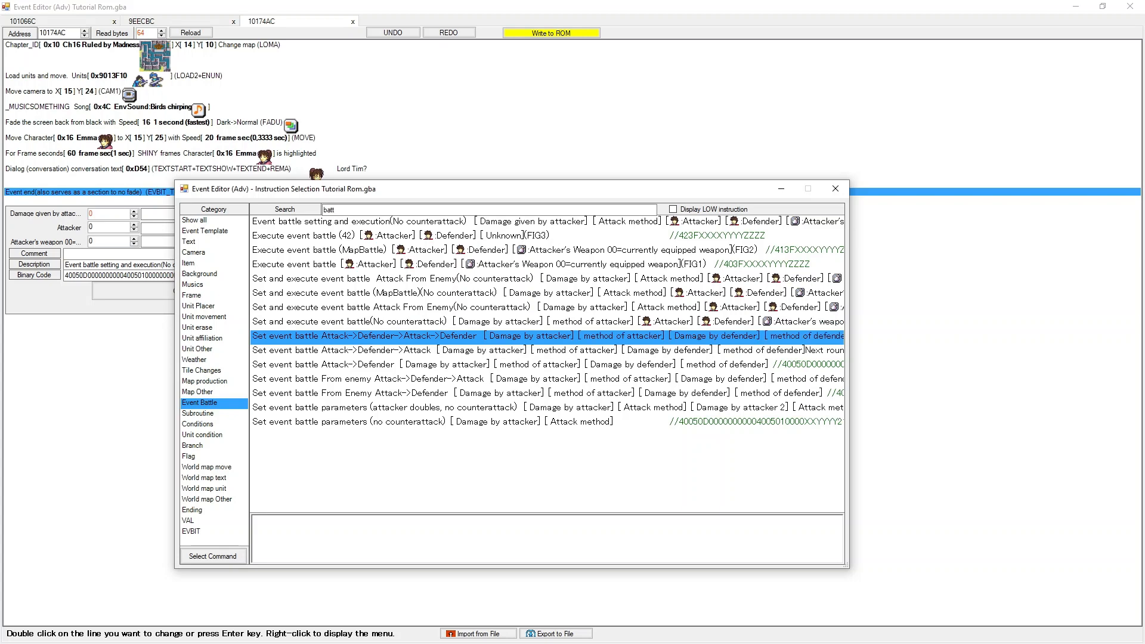
key("Return")
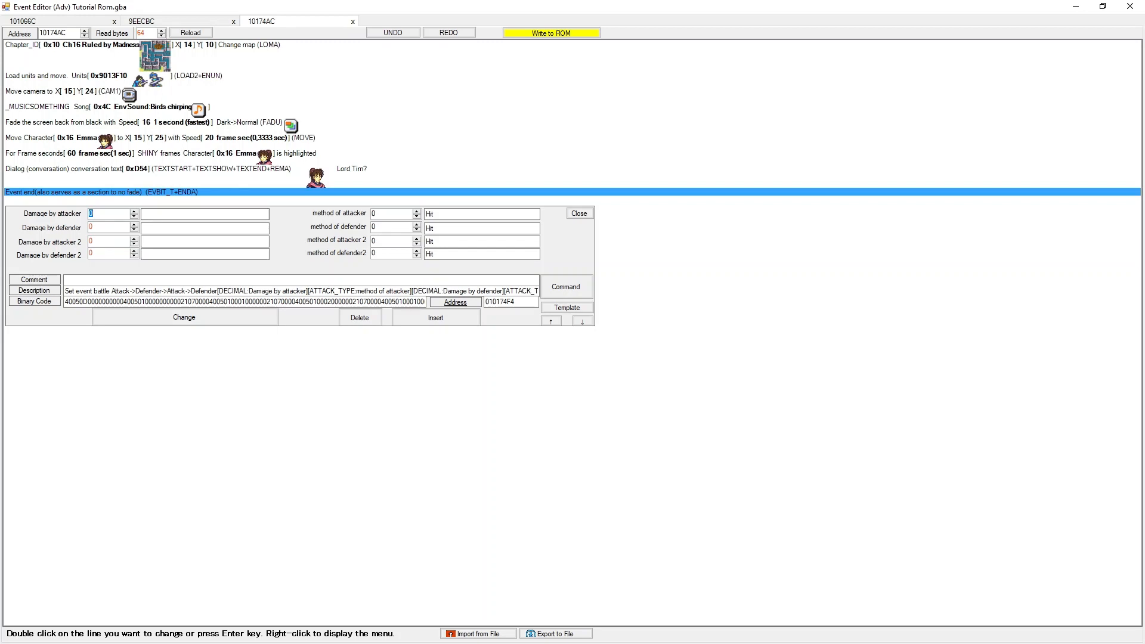
Set the damage to 3 for both attacker hits and 4 for both defender hits.
type("3")
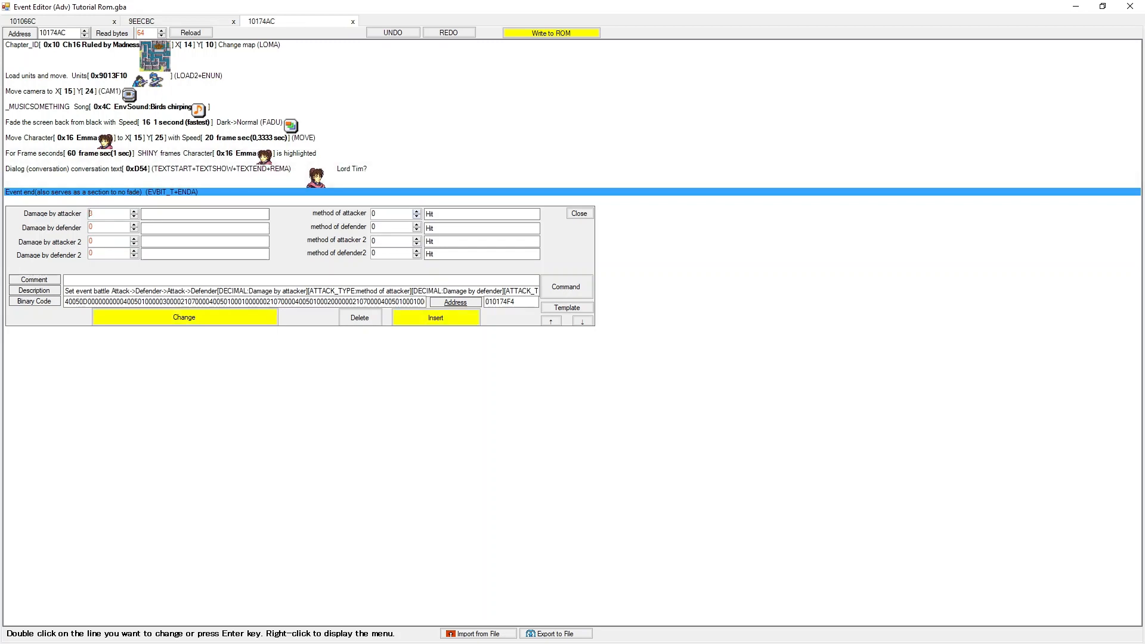
key("Tab")
type("2")
key("BackSpace")
type("5")
key("BackSpace")
type("4")
key("BackSpace")
type("3")
key("Tab")
type("4")
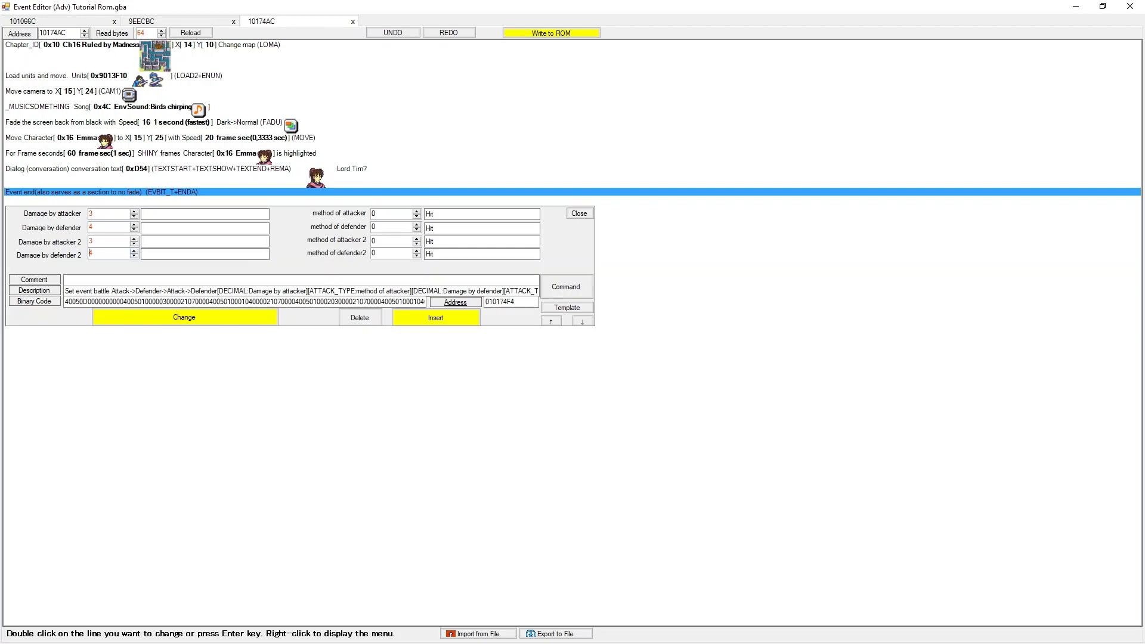
Browse the available options for the attacker's first attack method, finishing on 0 Hit.
left_click(417, 211)
left_click(416, 212)
left_click(417, 211)
left_click(417, 217)
left_click(417, 216)
left_click(417, 217)
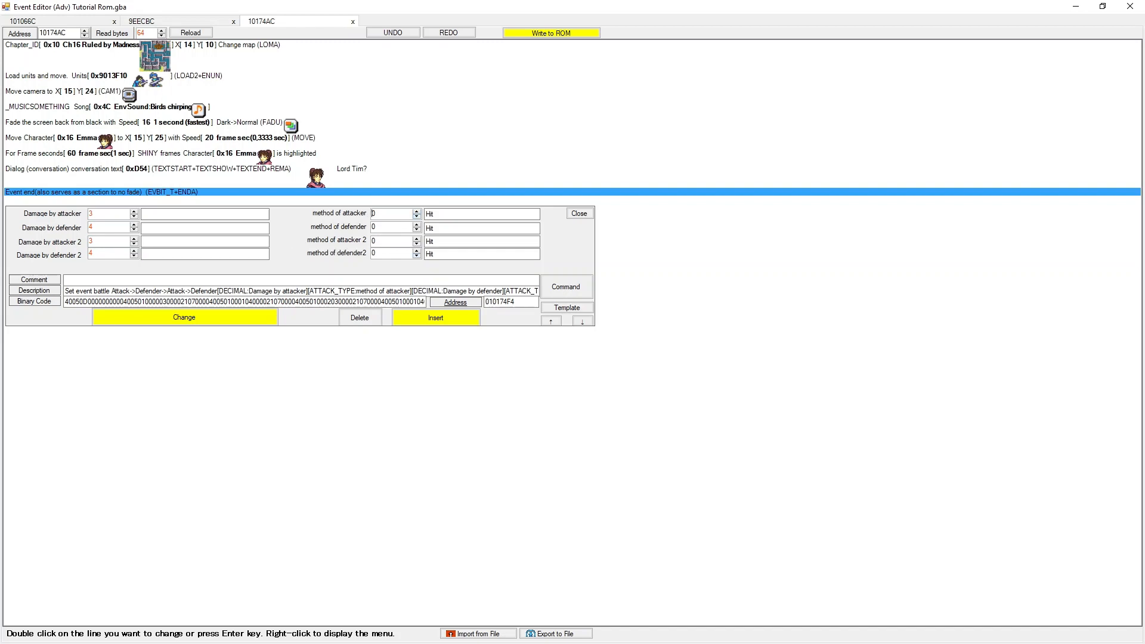
Set the defender's second attack method to 2 Miss with 0 damage and insert the battle setup above the event end.
left_click(417, 251)
left_click(417, 251)
left_click(134, 255)
left_click(134, 256)
left_click(135, 256)
left_click(134, 256)
left_click(435, 317)
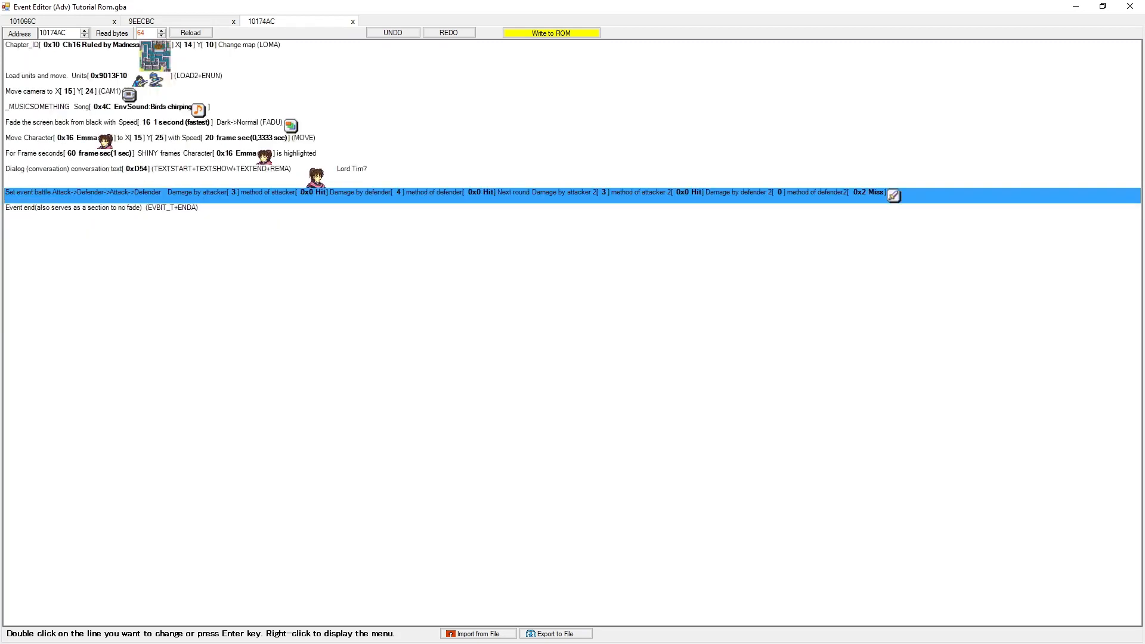
Choose the Event Battle instruction Execute event battle (FIG1) for a new entry at the event end command.
double_click(417, 207)
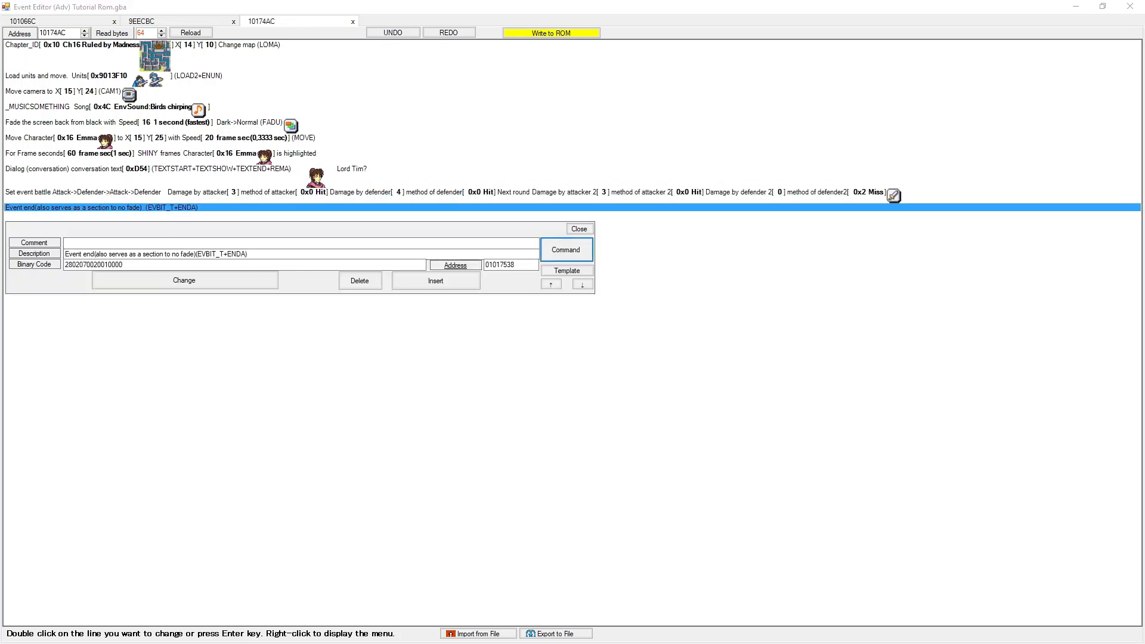
key("Return")
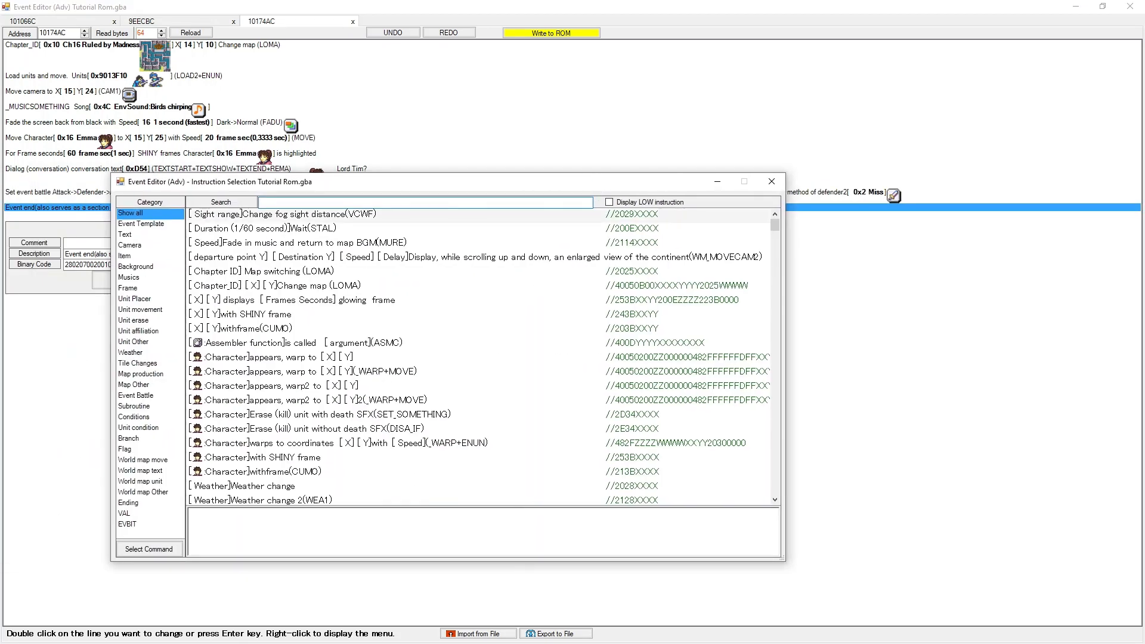
left_click(143, 396)
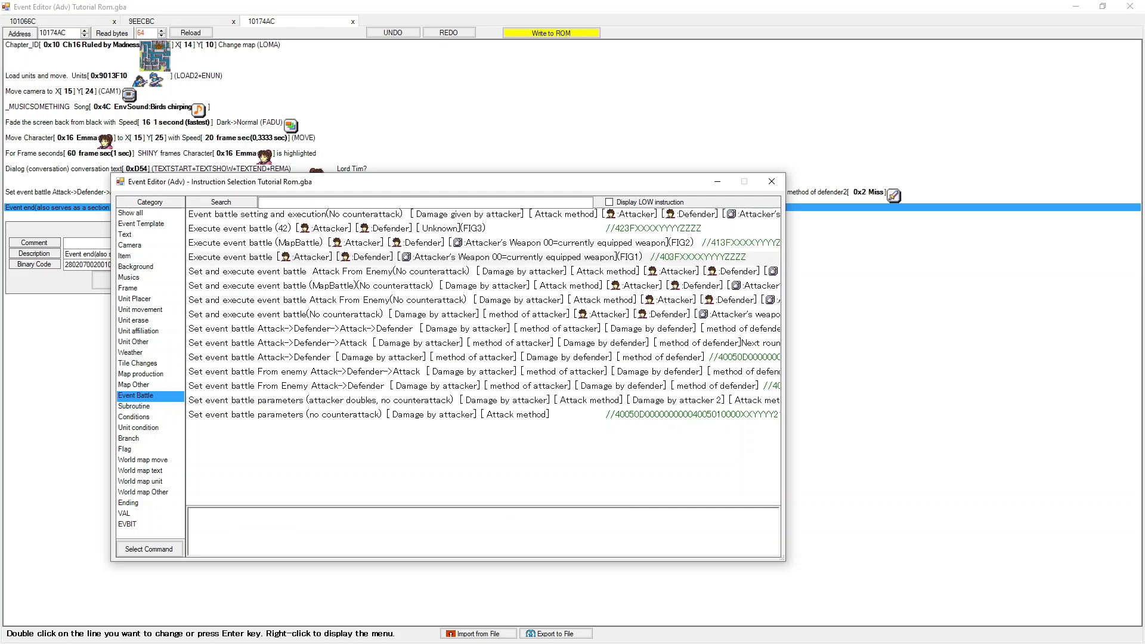
double_click(230, 257)
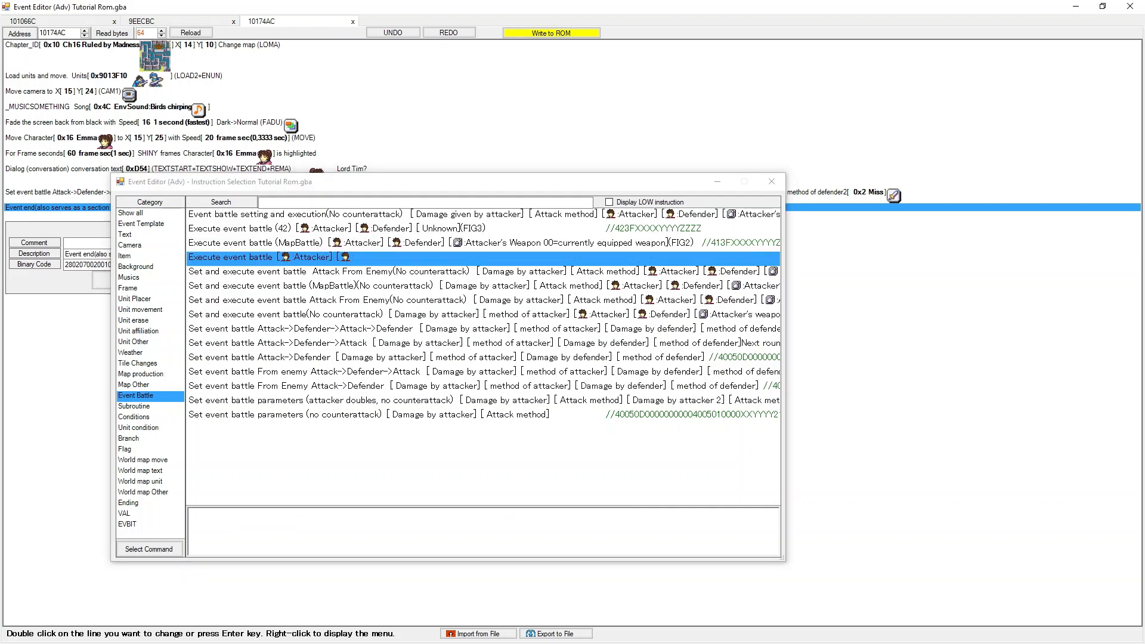
key("Up")
key("Up")
key("Up")
key("Up")
key("Up")
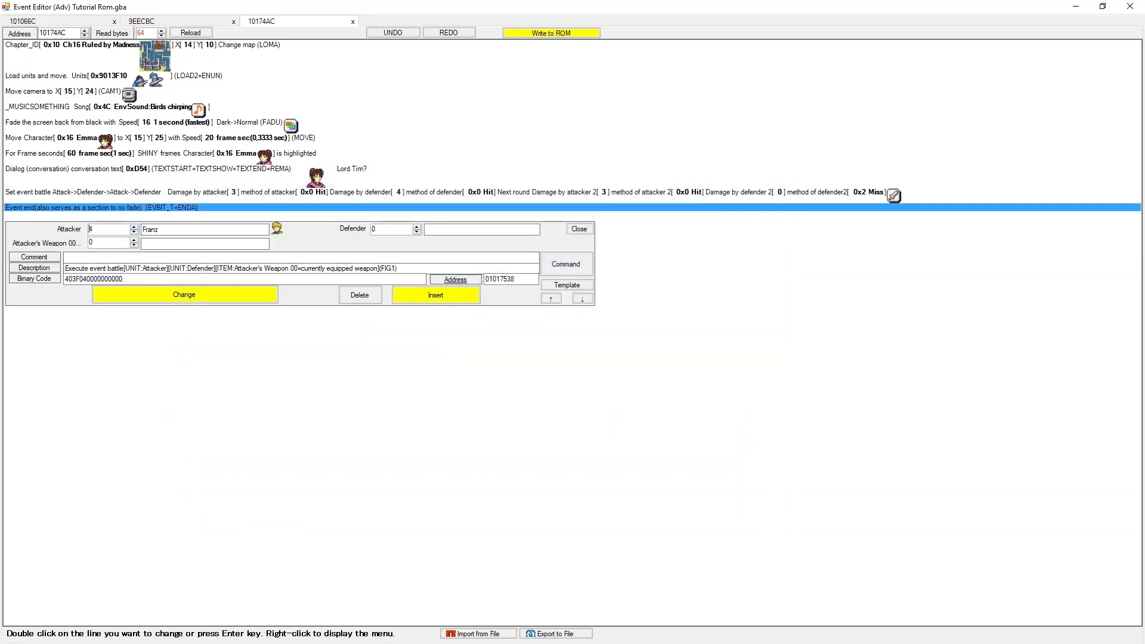
Insert the Execute event battle command with attacker 16, defender 1 and weapon 1 Iron Sword, and write the event to the ROM.
type("16")
key("Tab")
type("1")
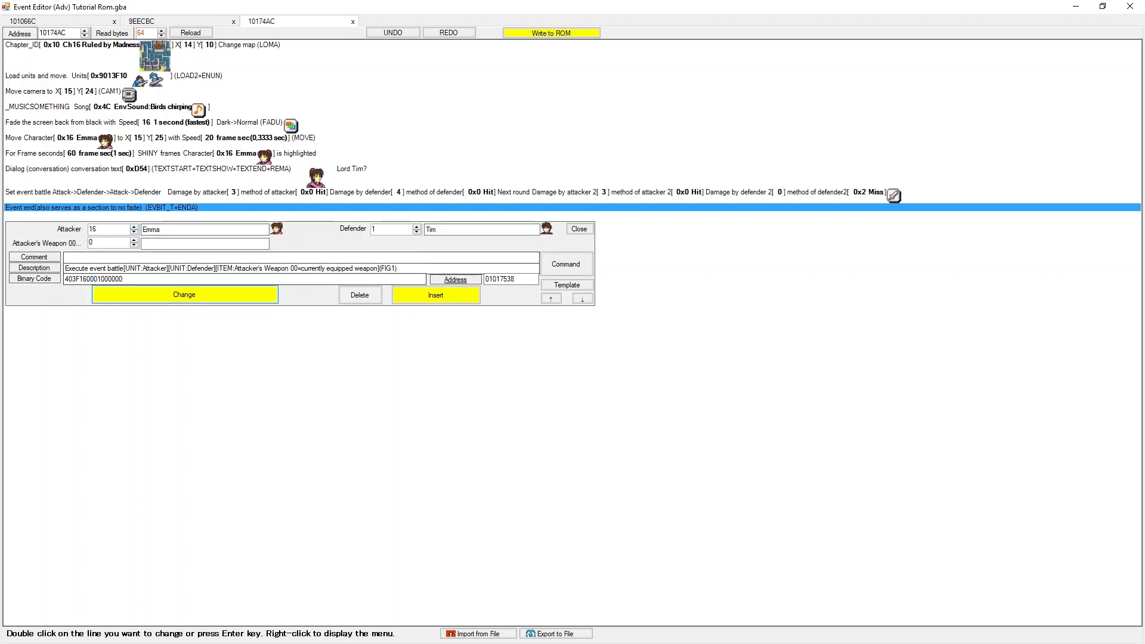
key("Tab")
type("1")
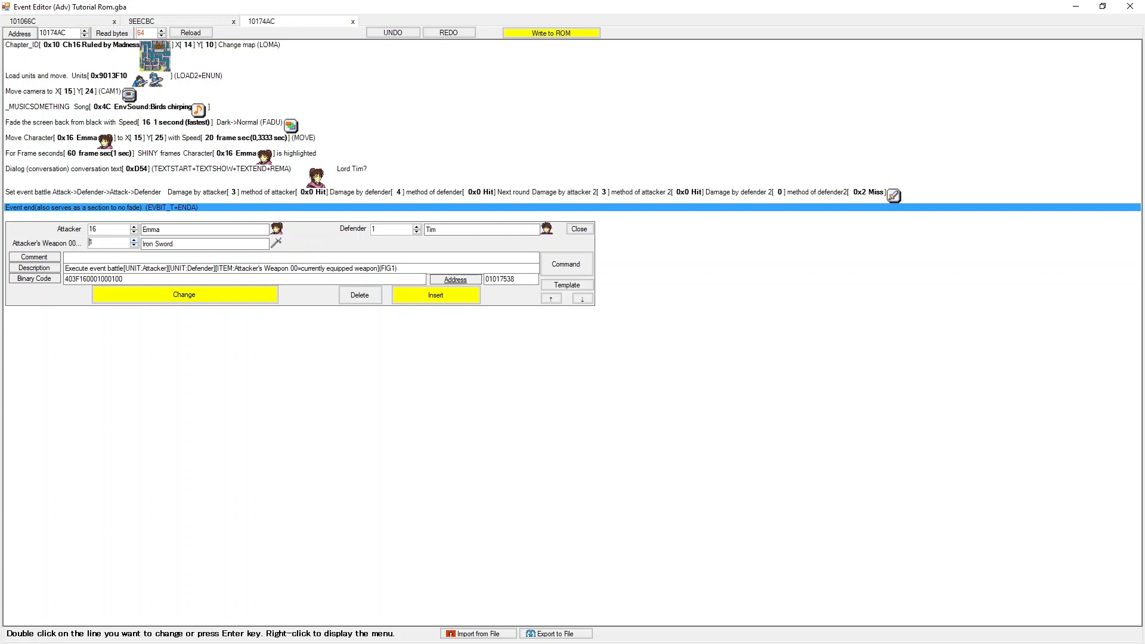
left_click(436, 295)
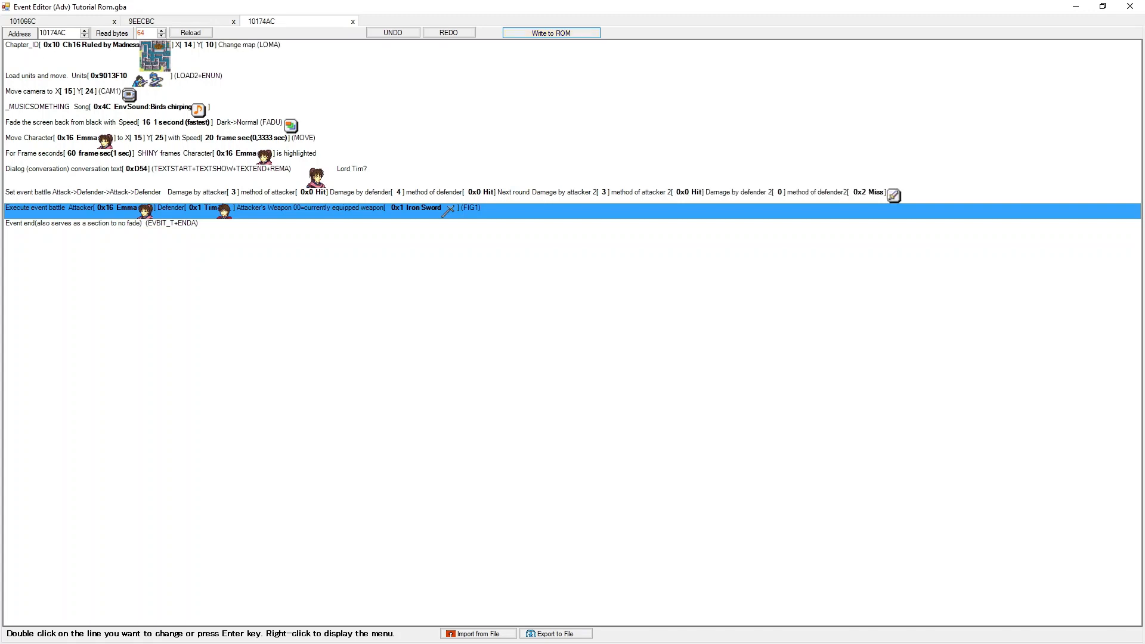
left_click(551, 33)
Review the parameters of the Set event battle command and the Execute event battle command following it.
left_click(429, 193)
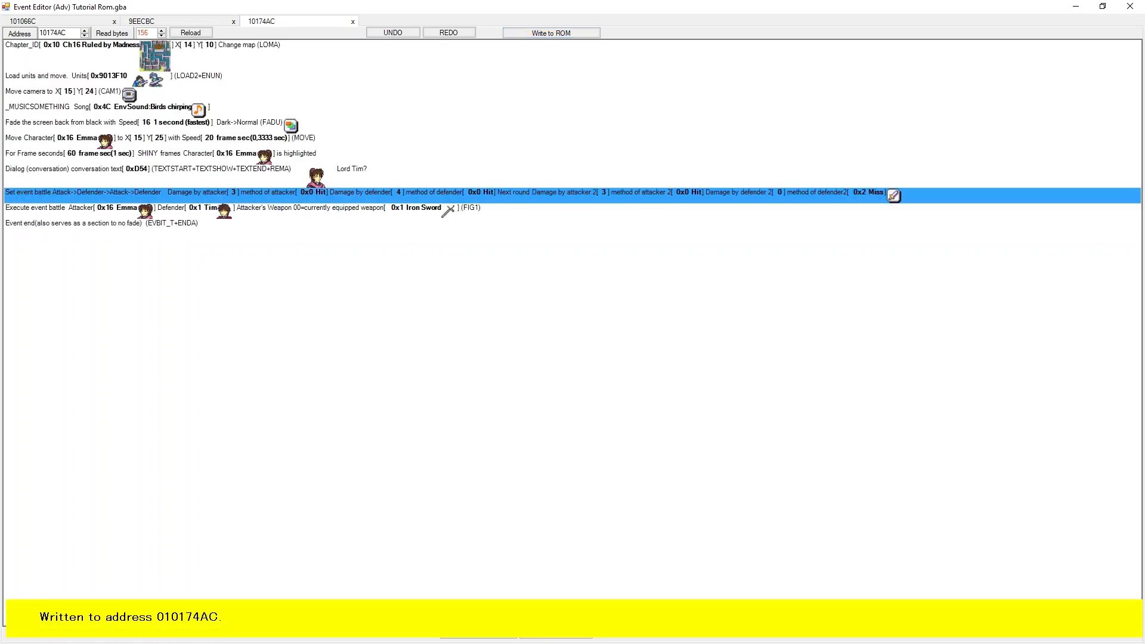
key("Return")
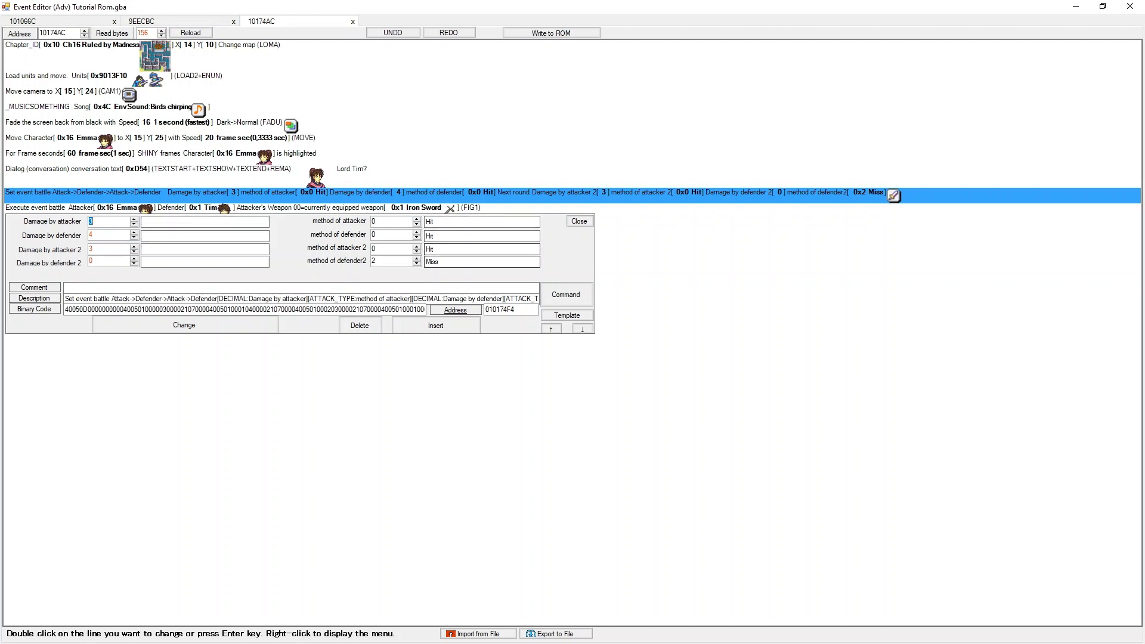
left_click(650, 225)
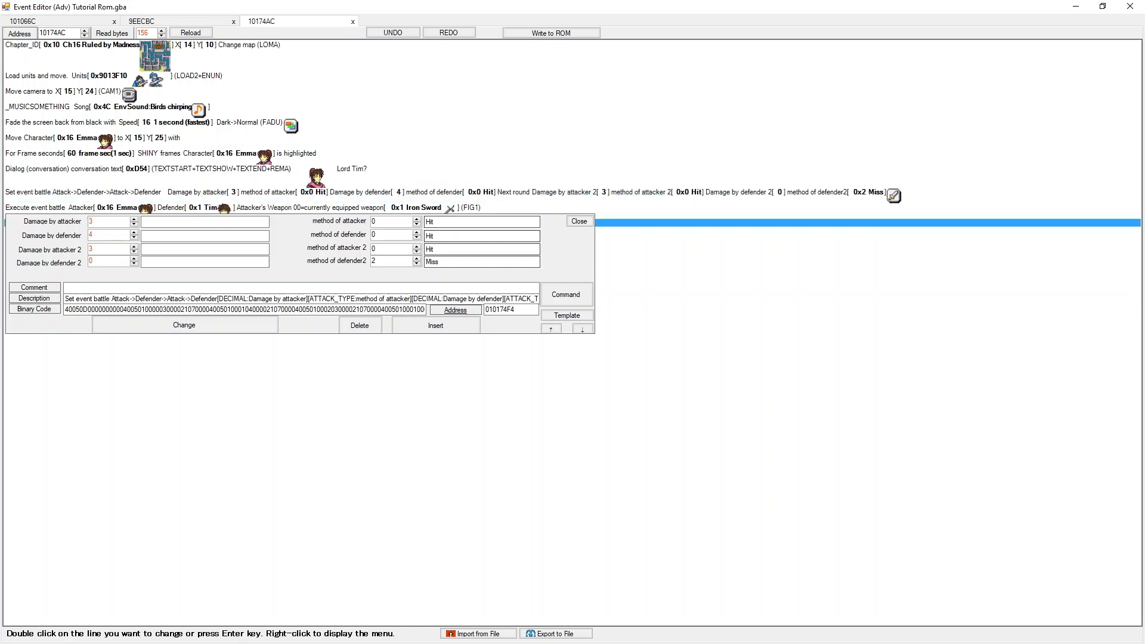
left_click(537, 210)
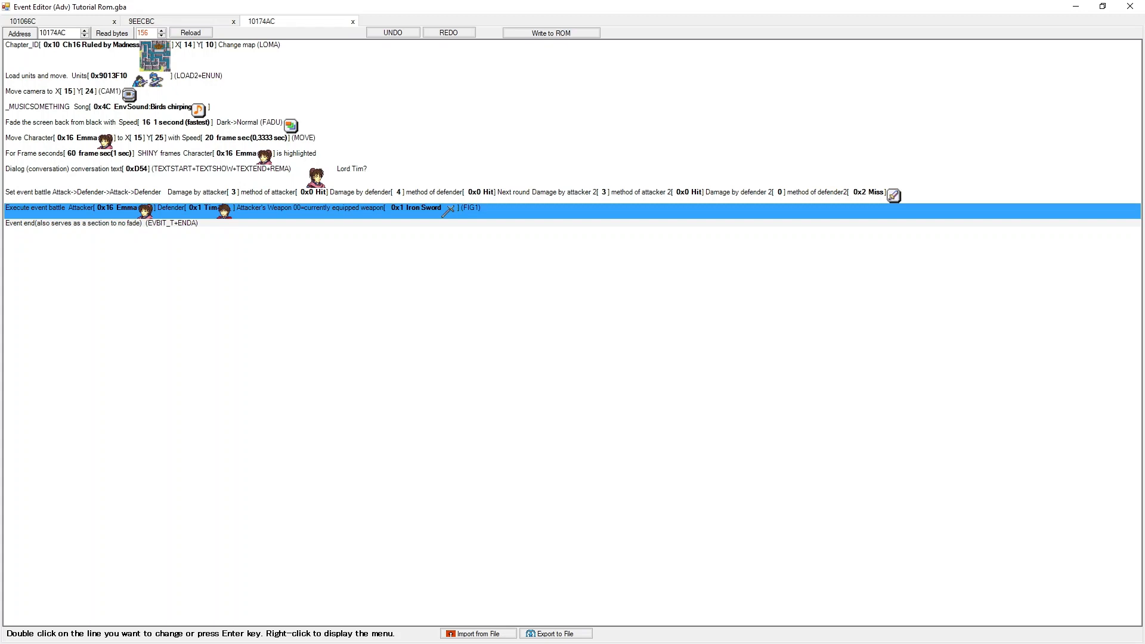
Insert a Fade the screen to black (FADI) command with speed 16 above the event end.
double_click(143, 223)
left_click(566, 265)
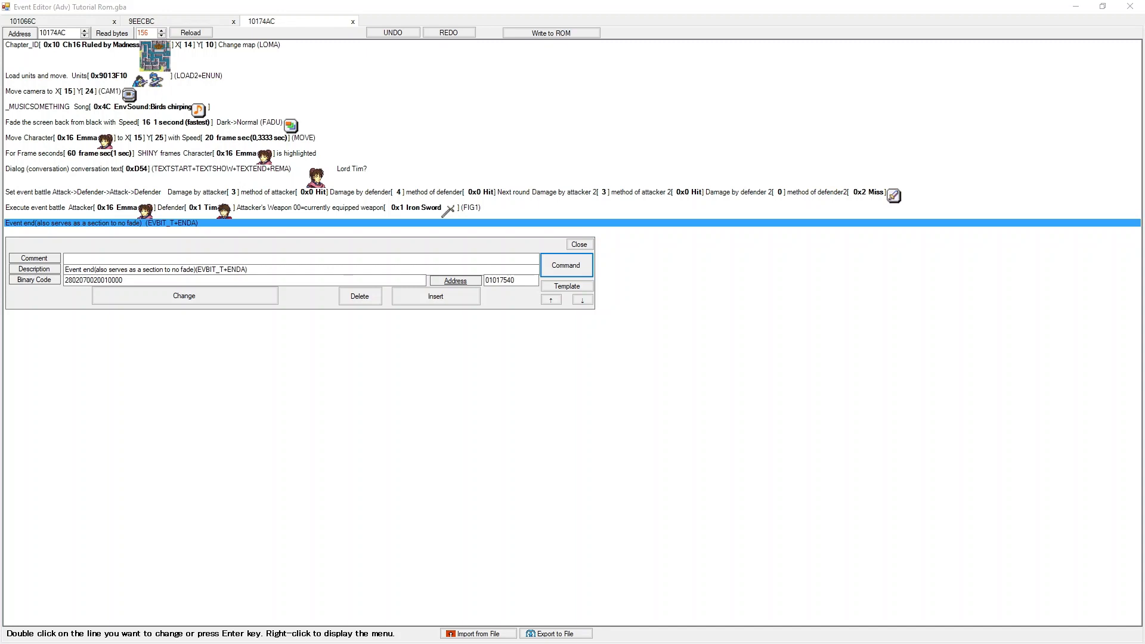
key("Return")
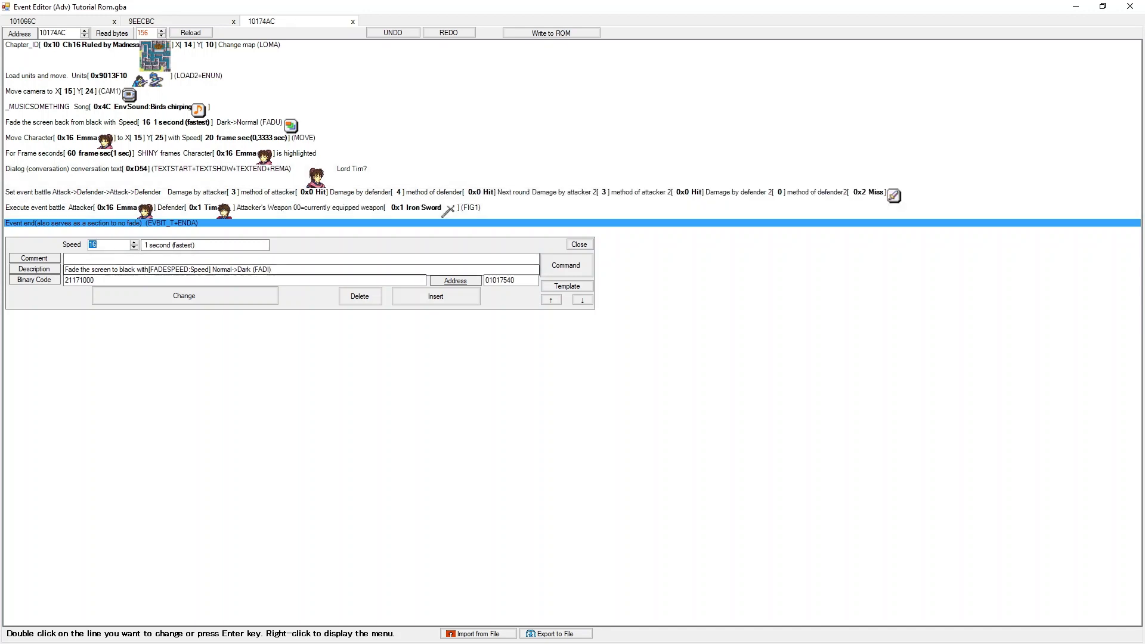
left_click(436, 296)
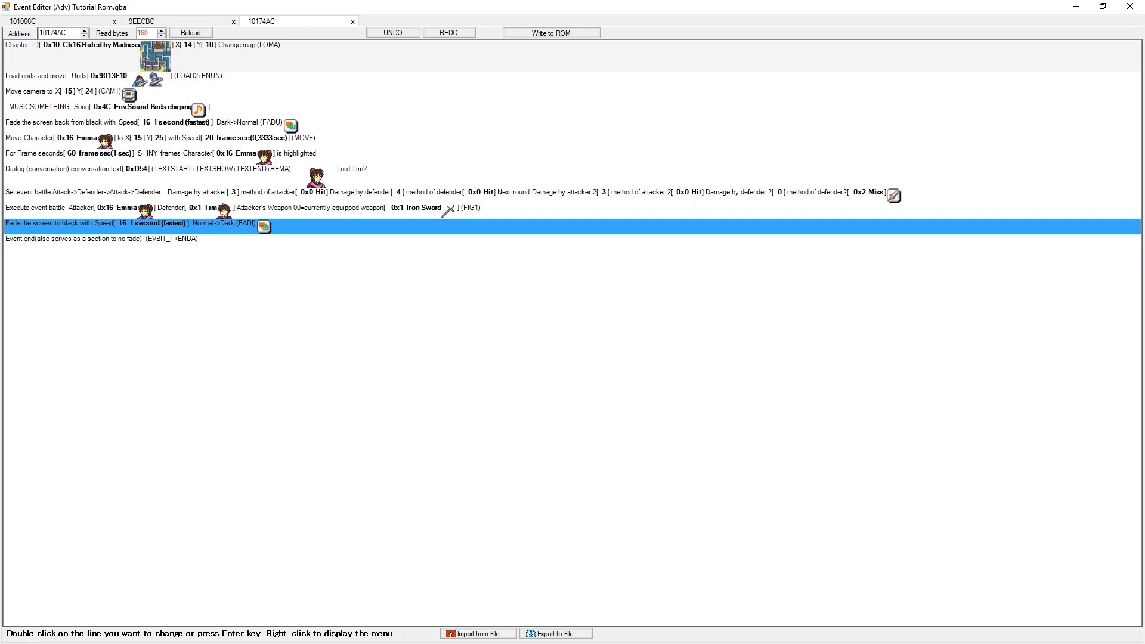
Review the event's commands one by one, from the Change map command down to the closing Fade the screen to black command.
left_click(310, 55)
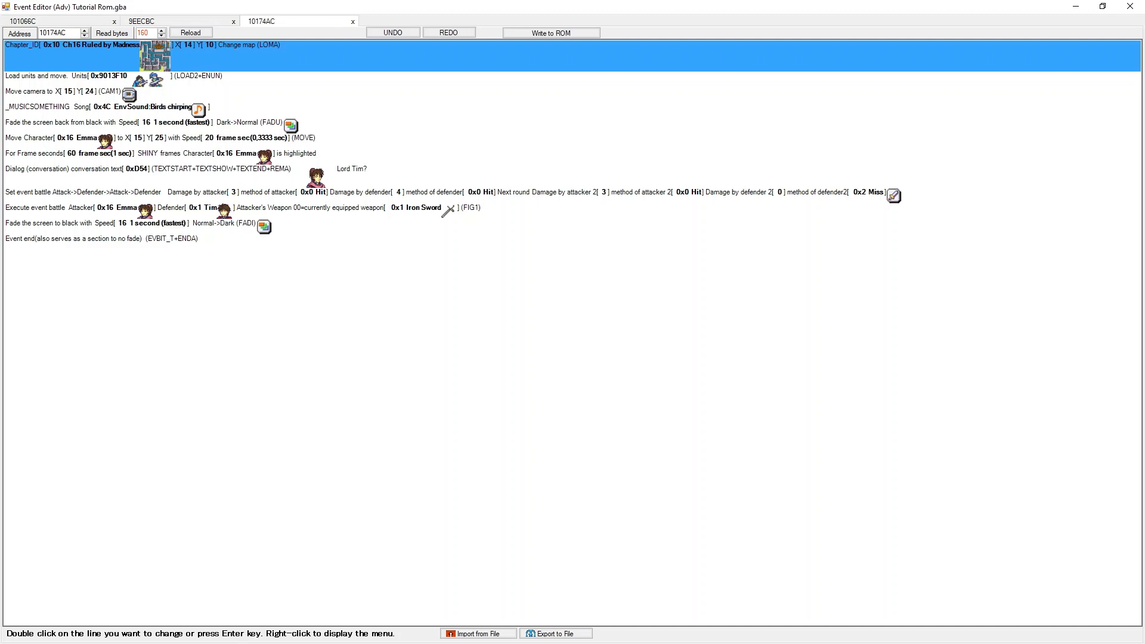
left_click(357, 79)
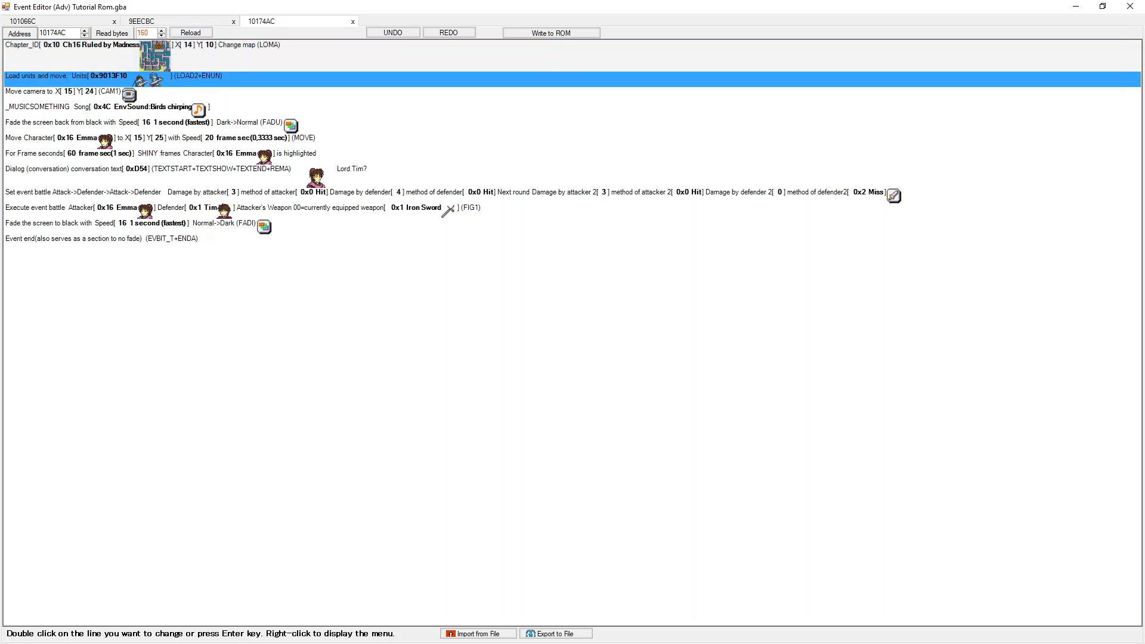
left_click(358, 94)
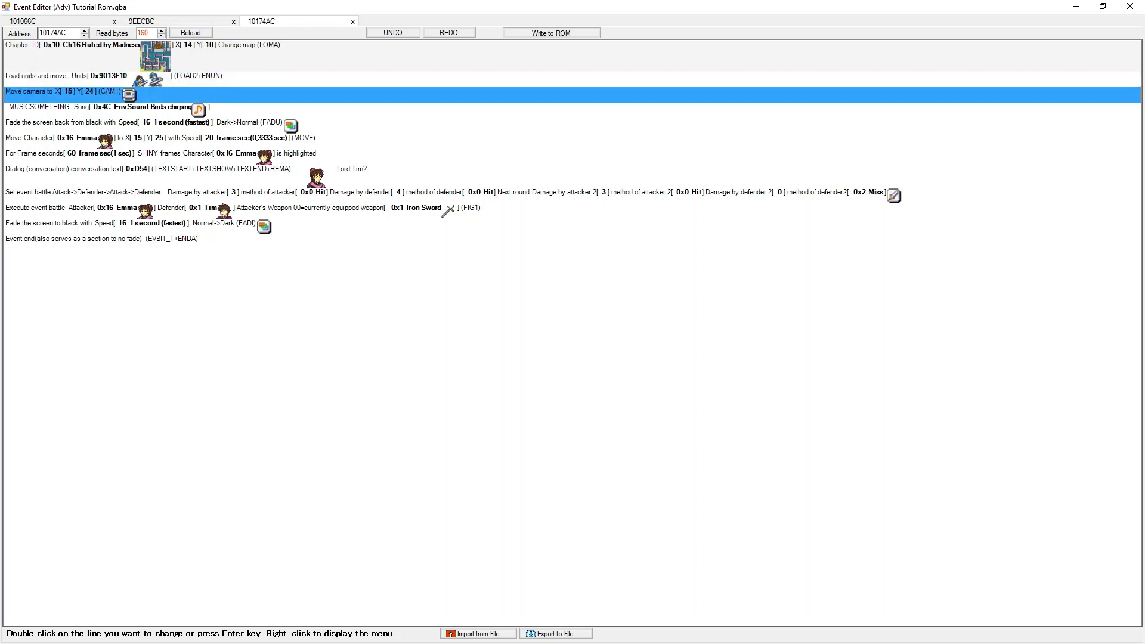
left_click(357, 110)
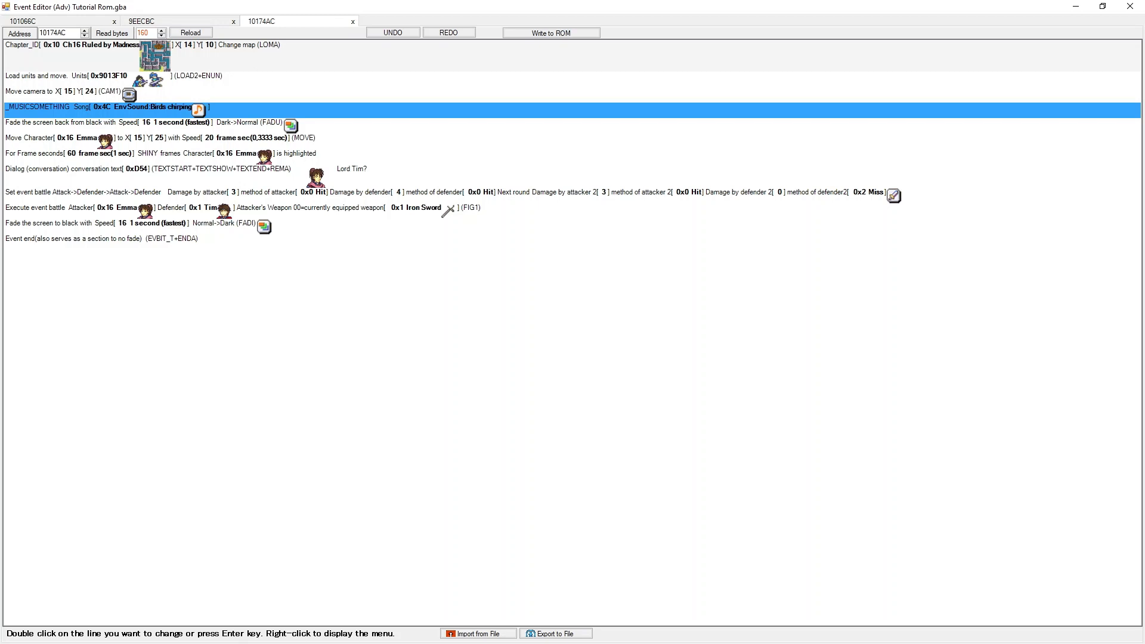
left_click(357, 125)
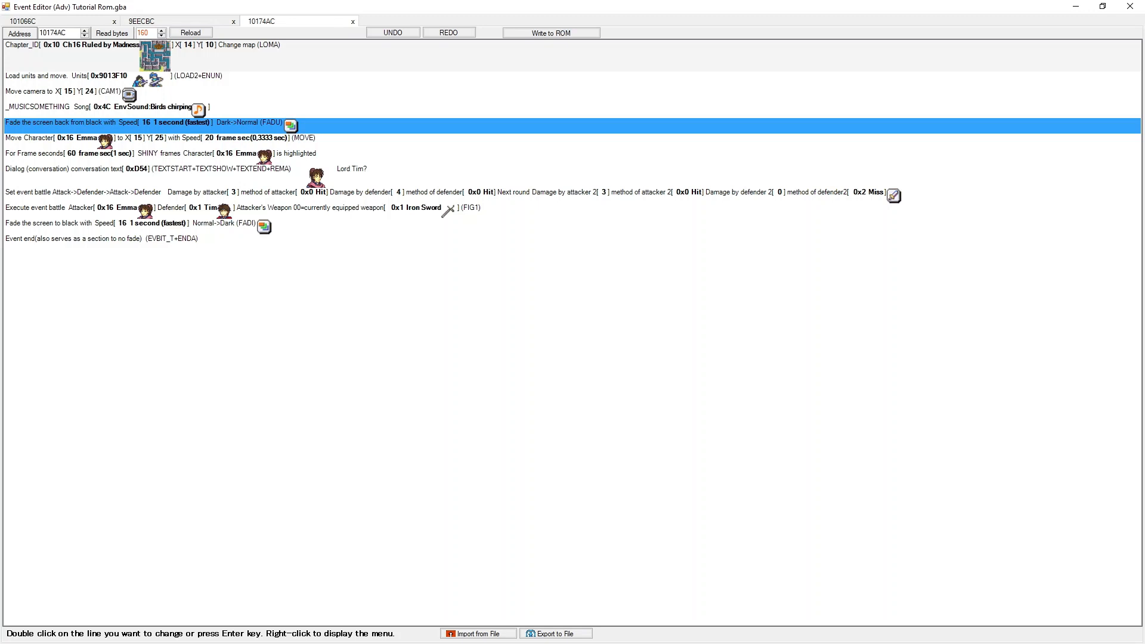
left_click(358, 141)
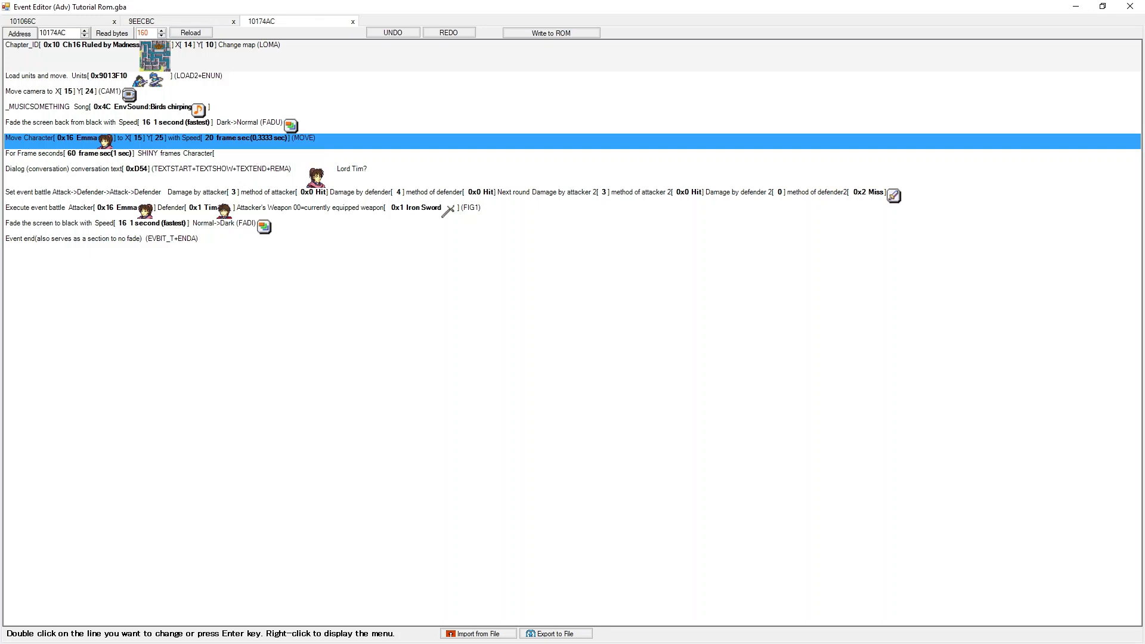
left_click(179, 156)
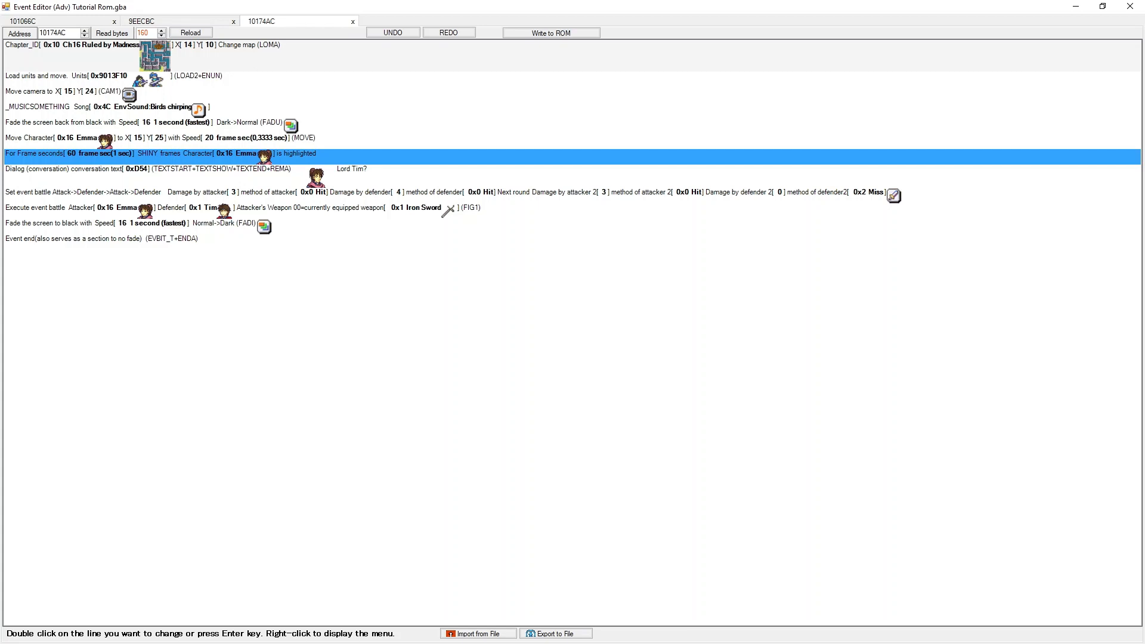
left_click(221, 175)
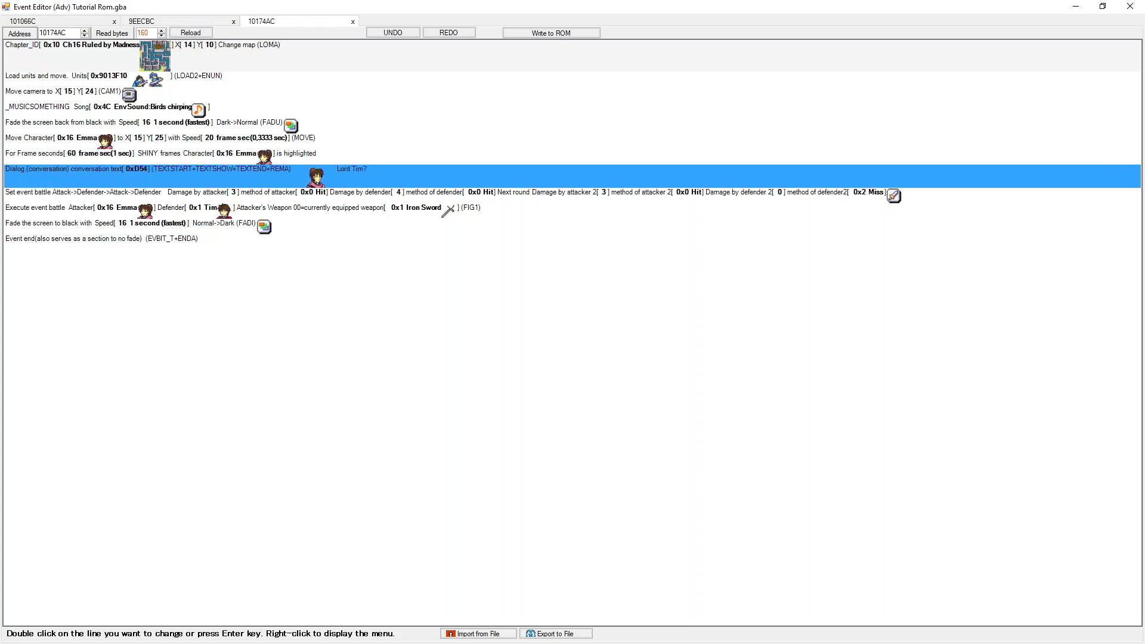
left_click(221, 196)
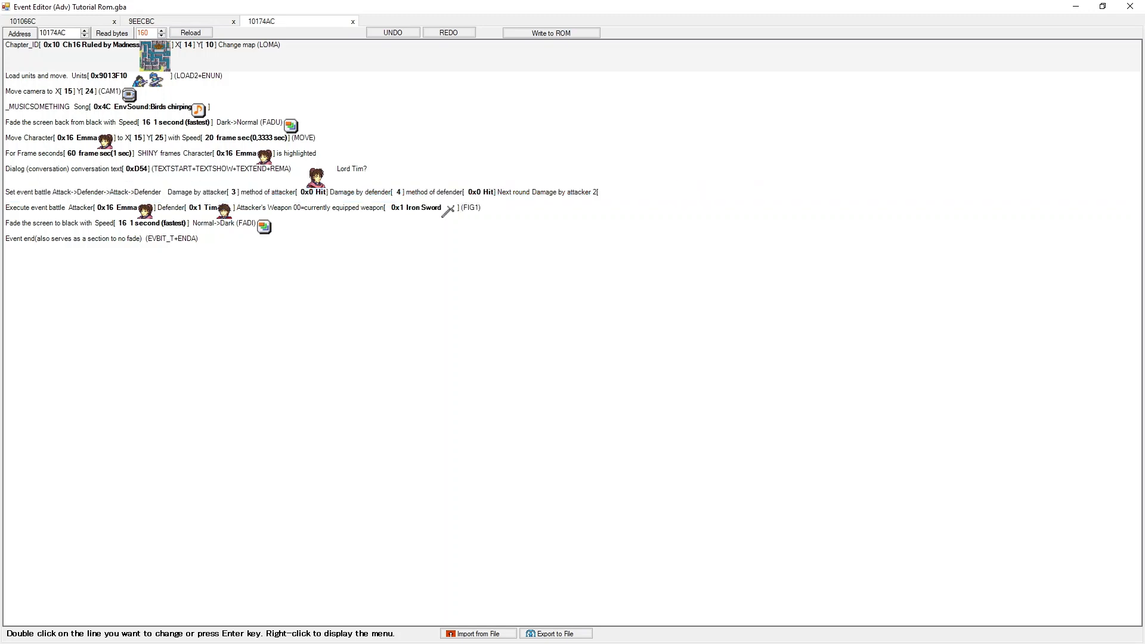
left_click(221, 211)
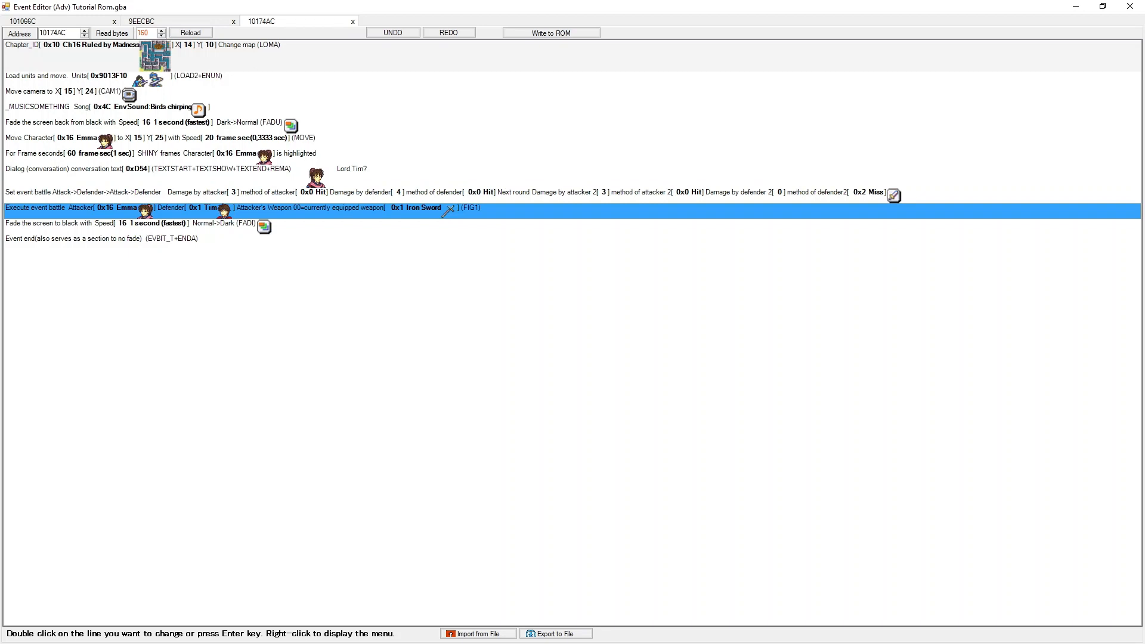
left_click(220, 226)
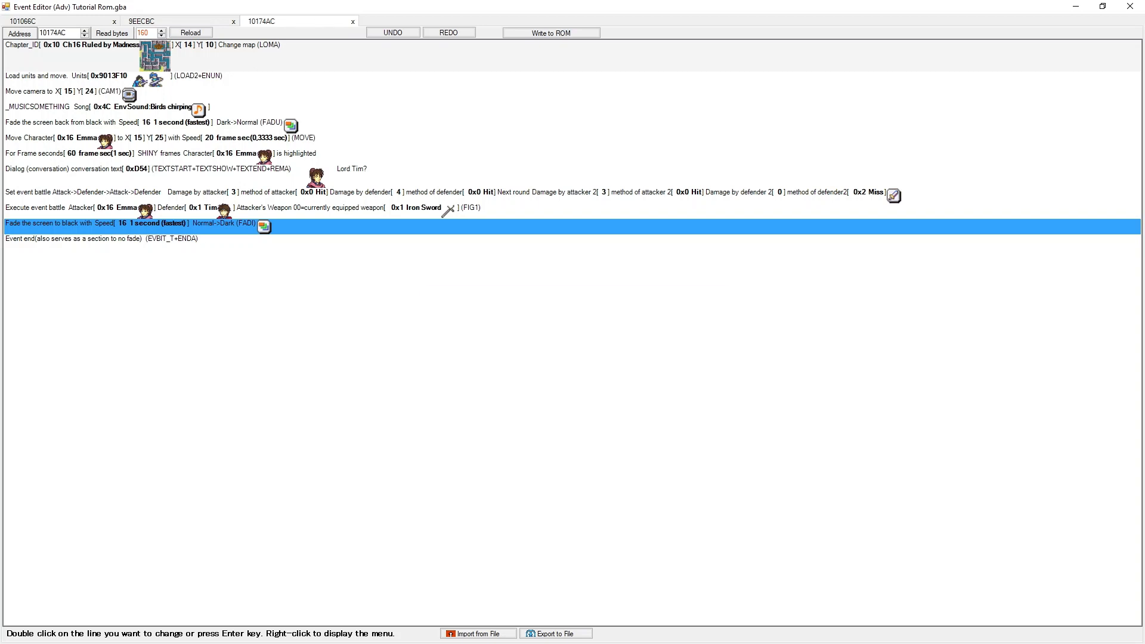
Launch the ROM in the VisualBoyAdvance emulator for a test run and maximize its window.
key("F5")
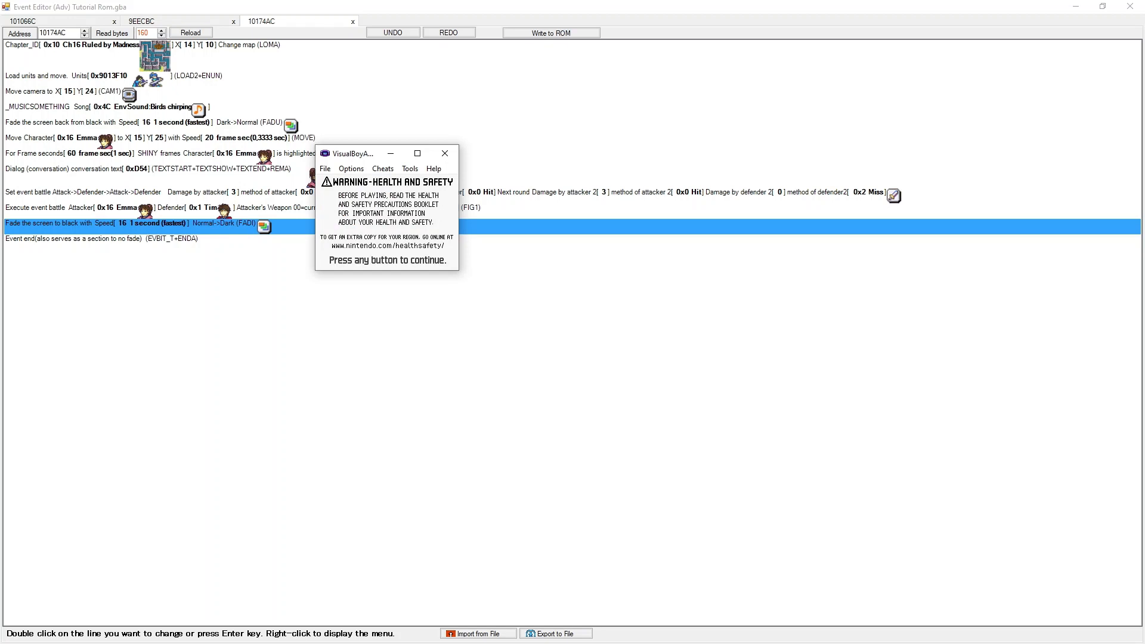
left_click(445, 153)
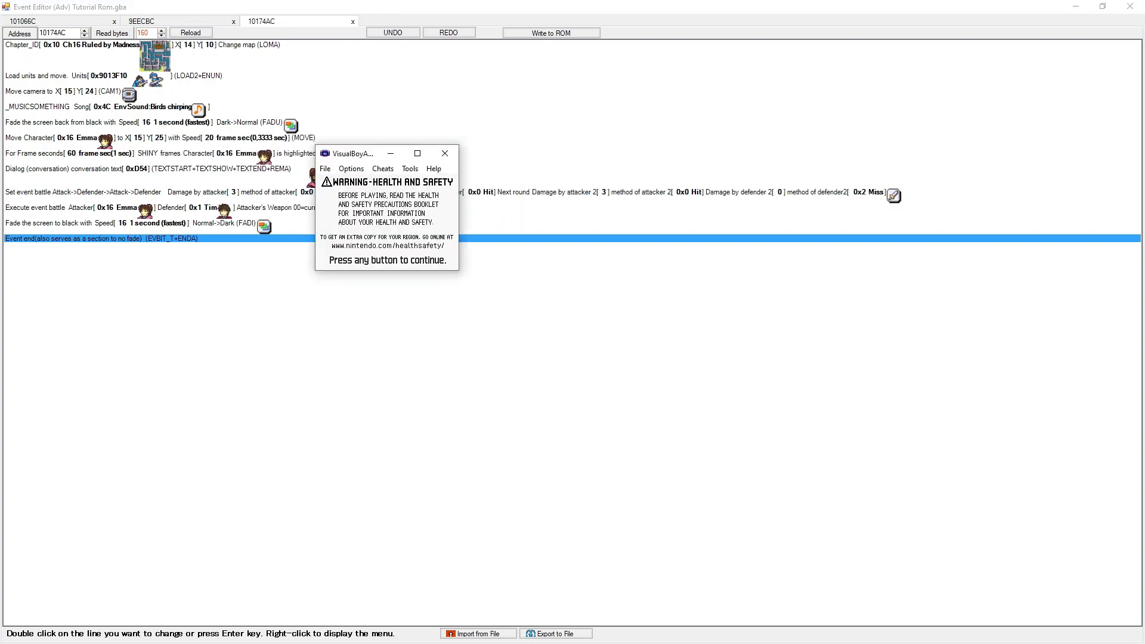
left_click(417, 154)
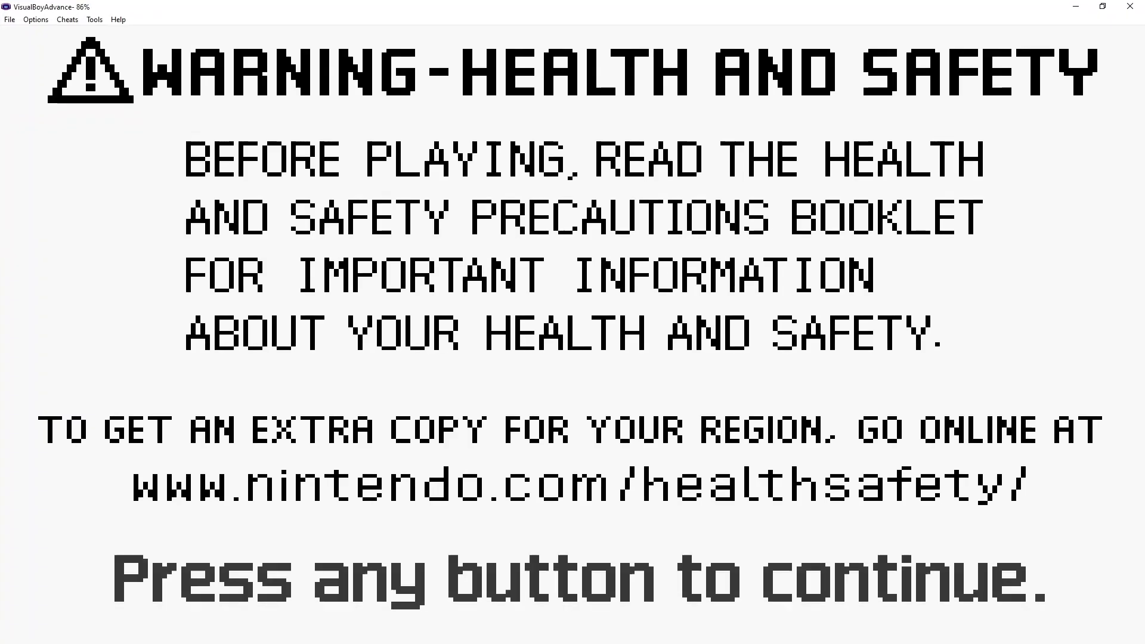
Restart the Prologue: The Fall of Renais save and skip the continent introduction to play the event.
key("z")
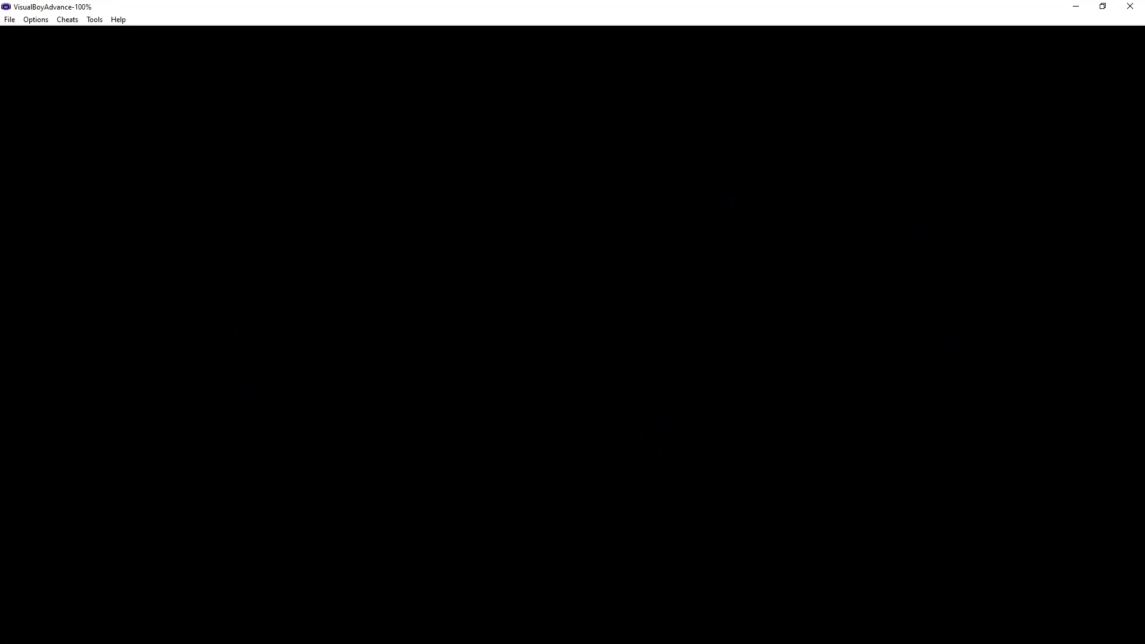
key("Return")
key("Return")
key("Down")
key("Down")
key("z")
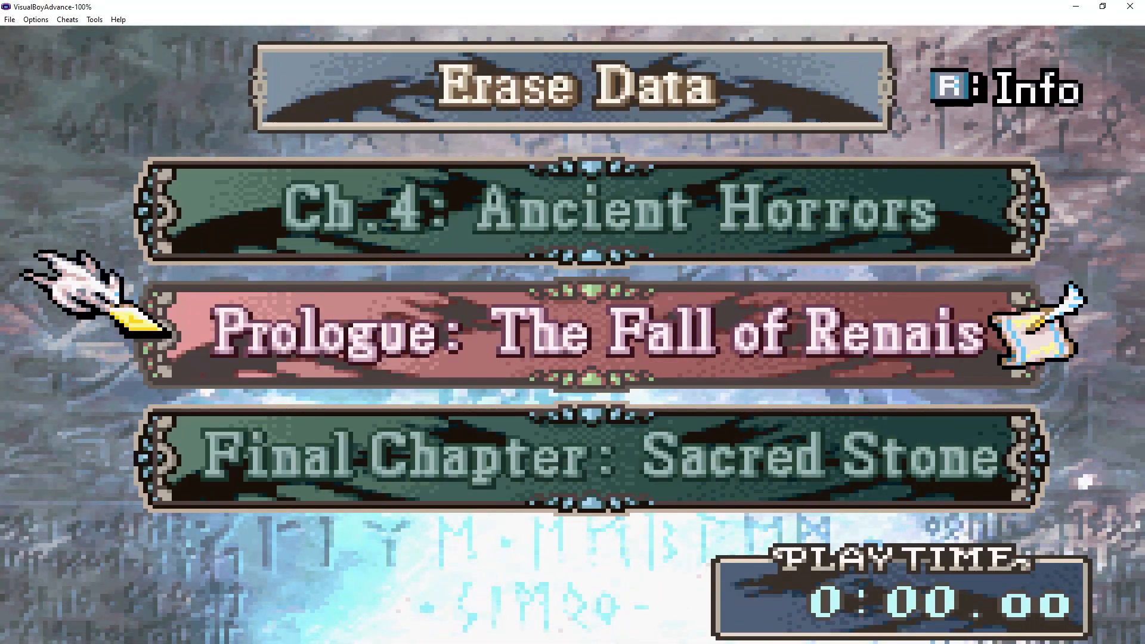
key("x")
key("Up")
key("z")
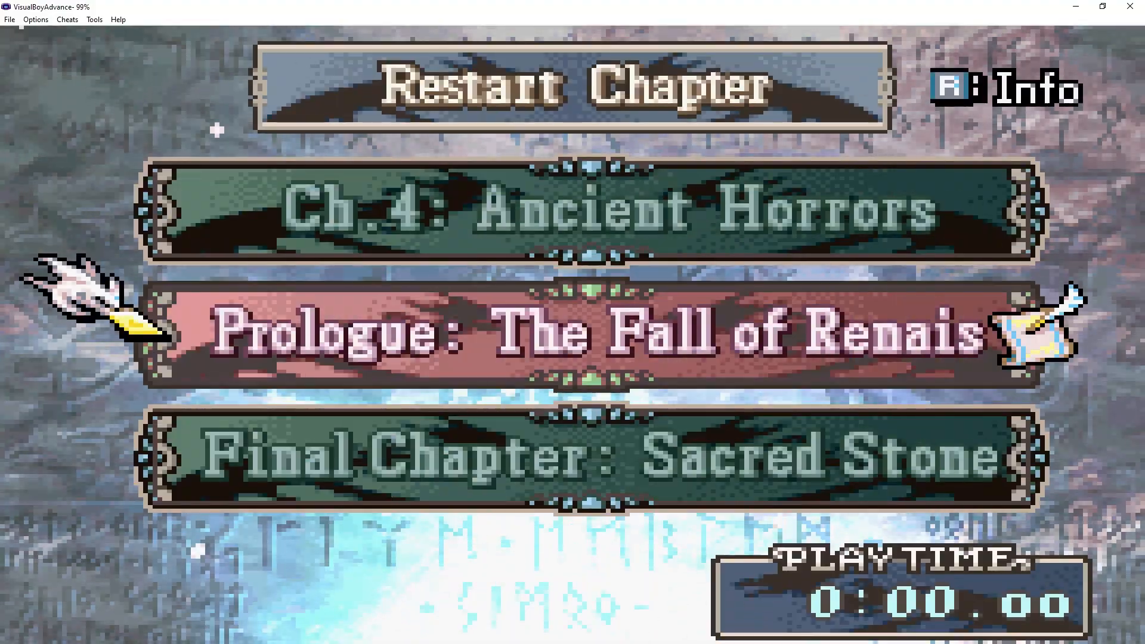
key("z")
key("z")
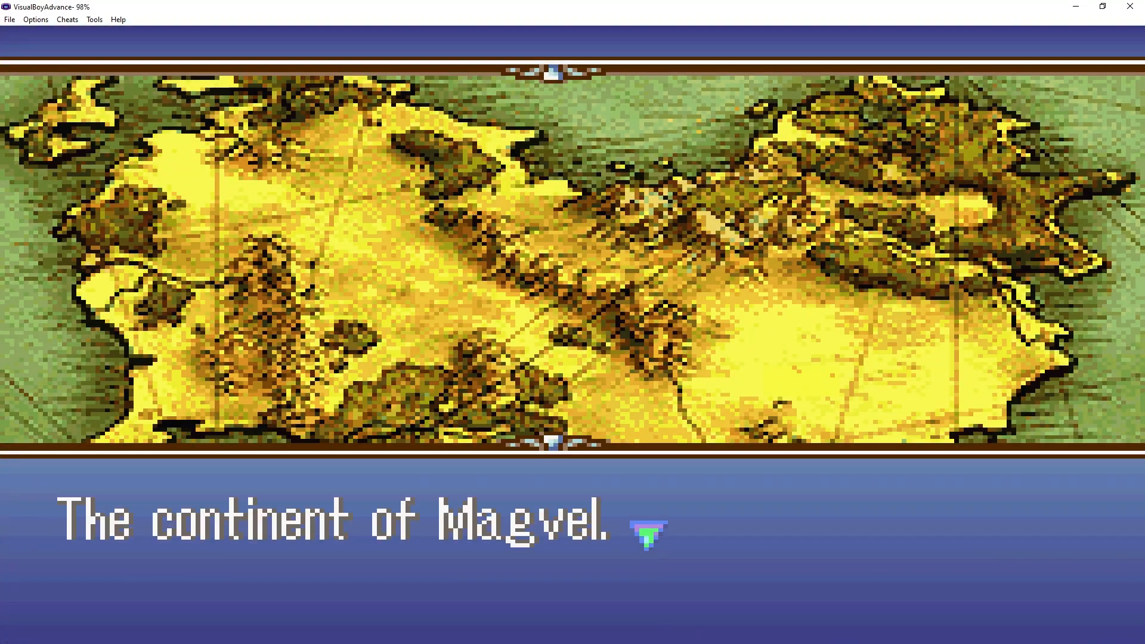
key("Return")
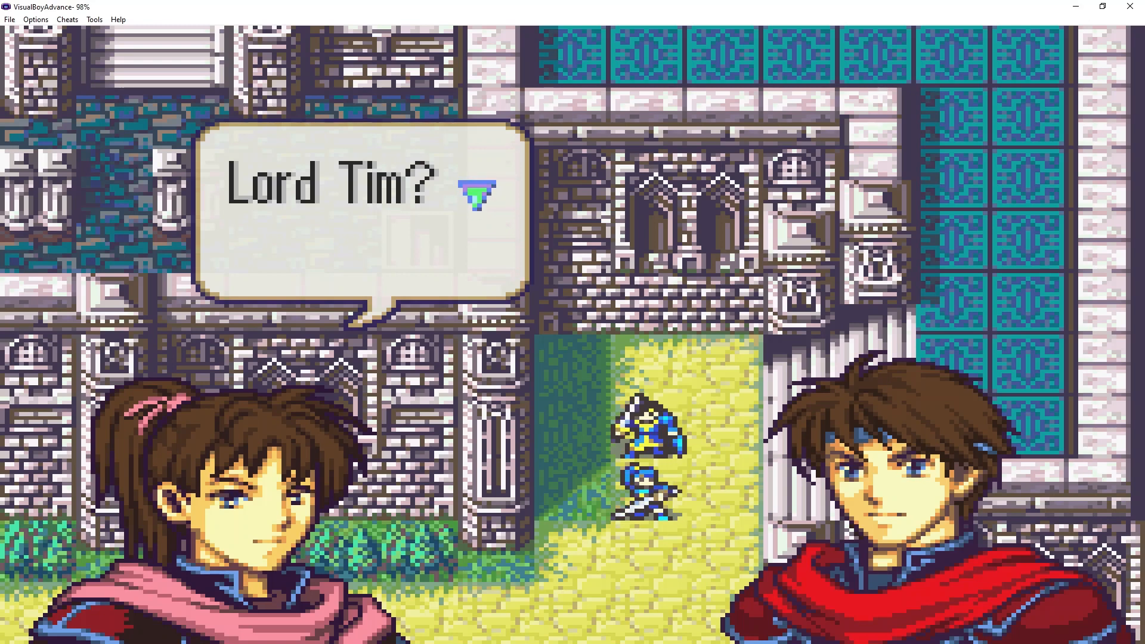
Return to the Event Editor and choose the Wait for end of unit movement (ENUN) instruction at the 60-frame highlight command.
left_click(1075, 6)
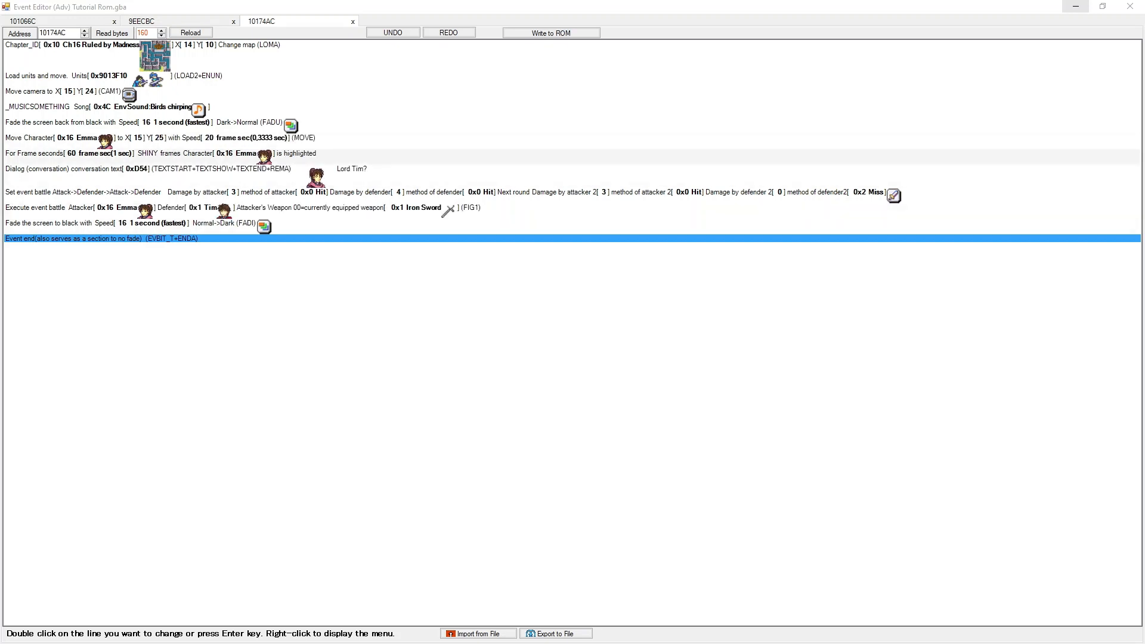
double_click(239, 156)
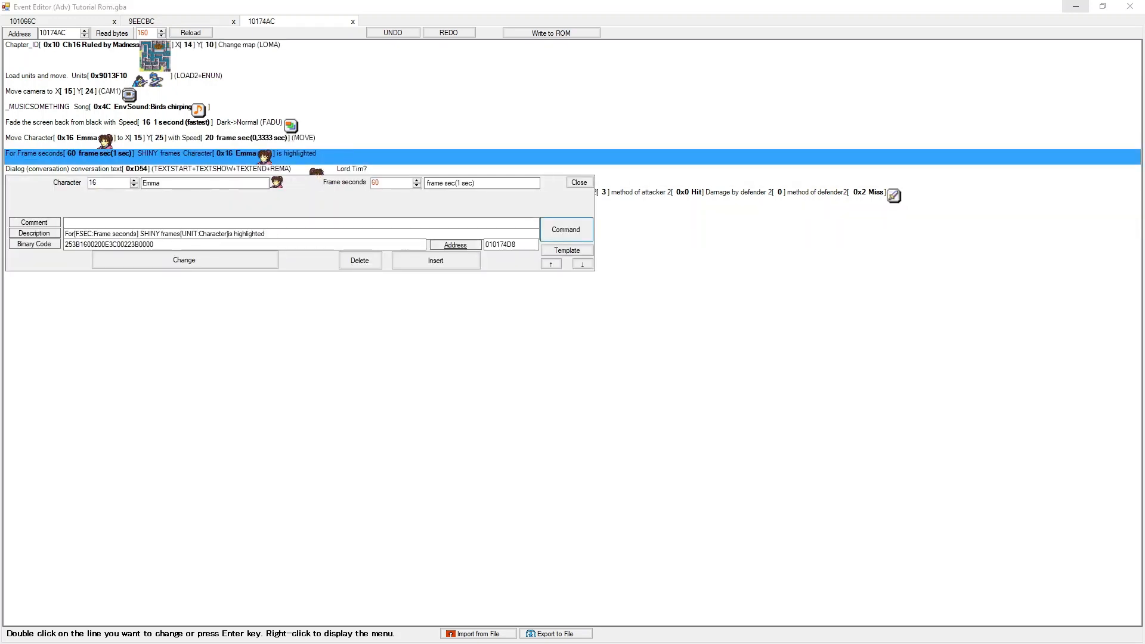
left_click_drag(260, 214, 397, 132)
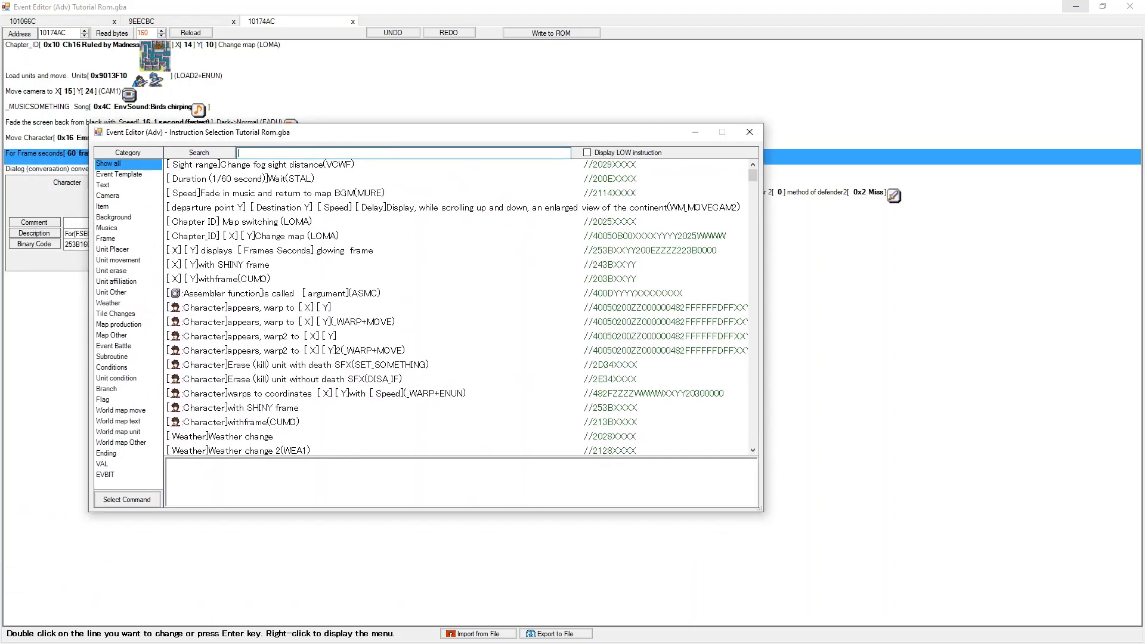
type("wait ")
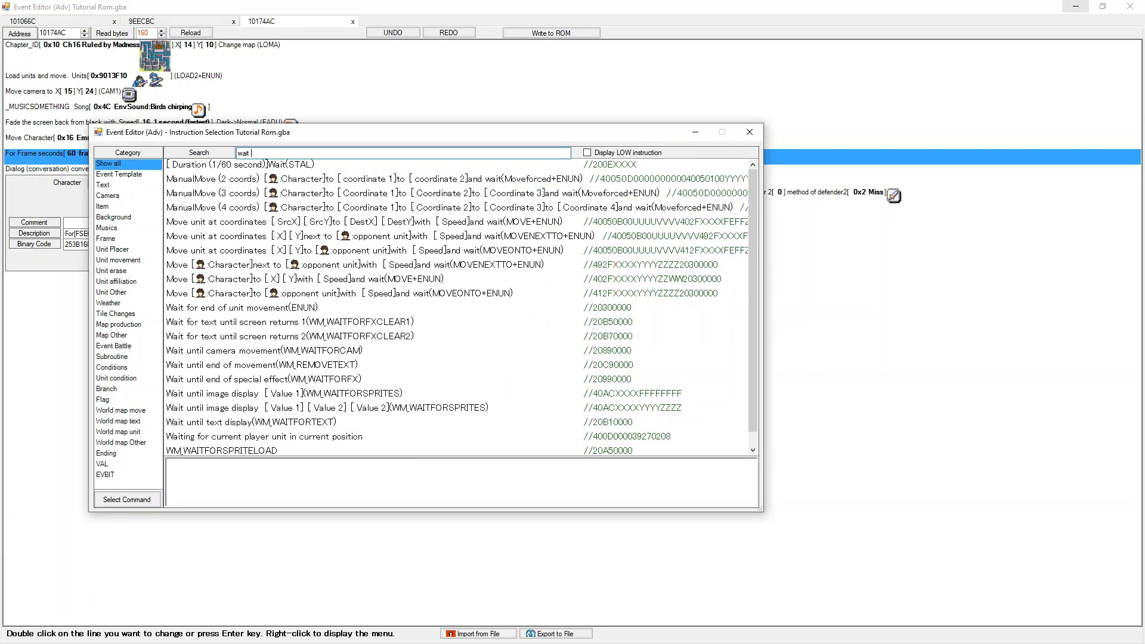
type("for")
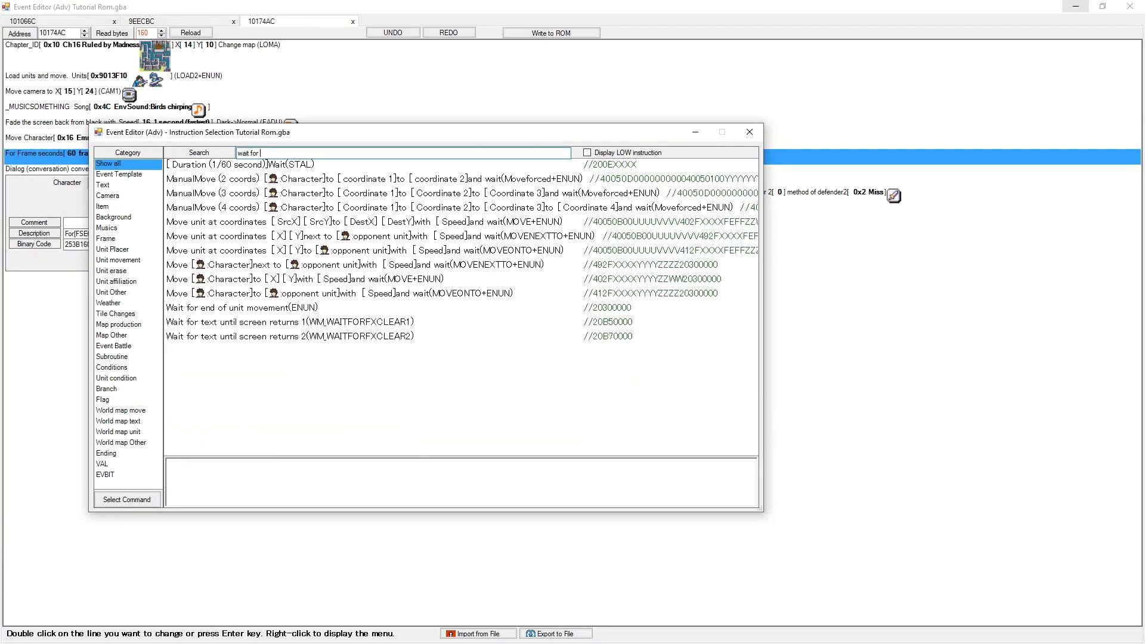
type(" movement")
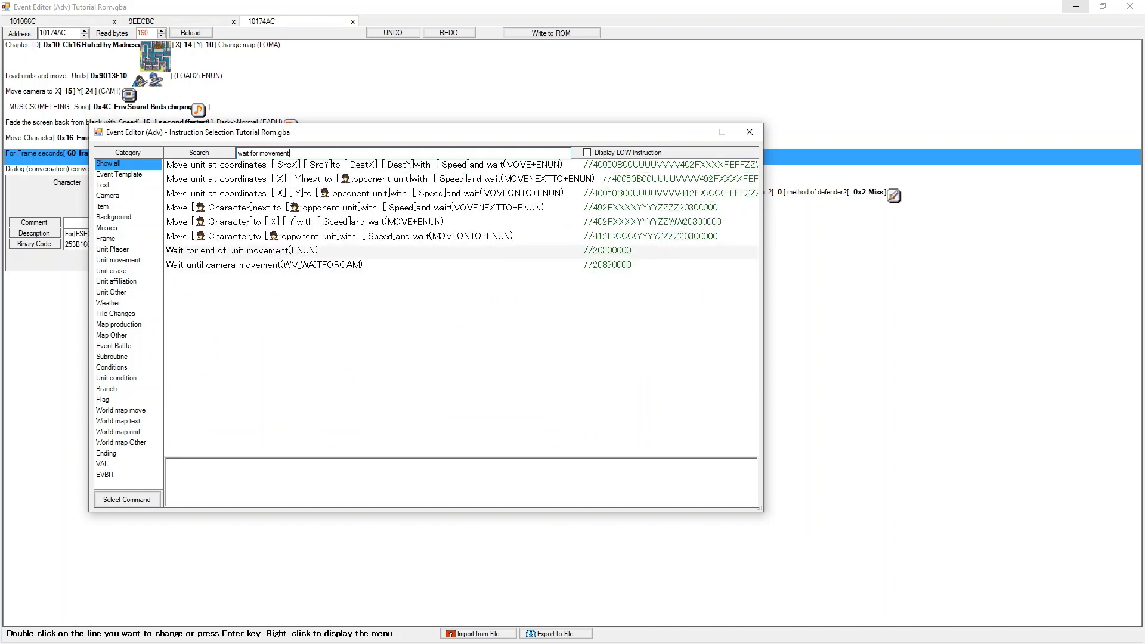
double_click(322, 252)
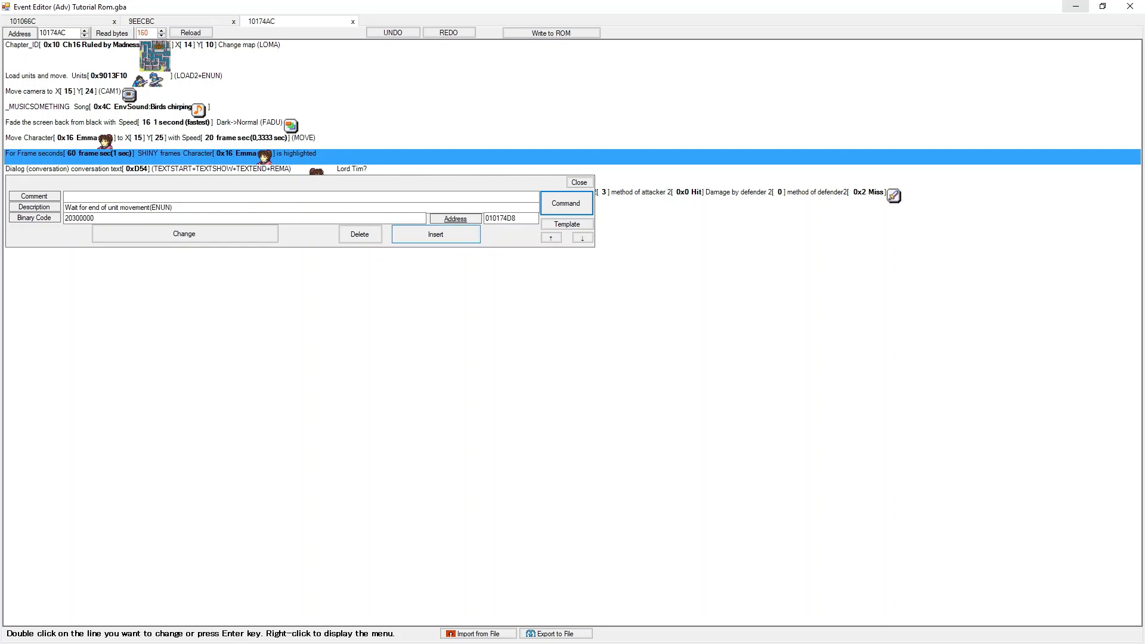
Insert the Wait for end of unit movement command directly above the highlight command and write the event to the ROM.
left_click(435, 233)
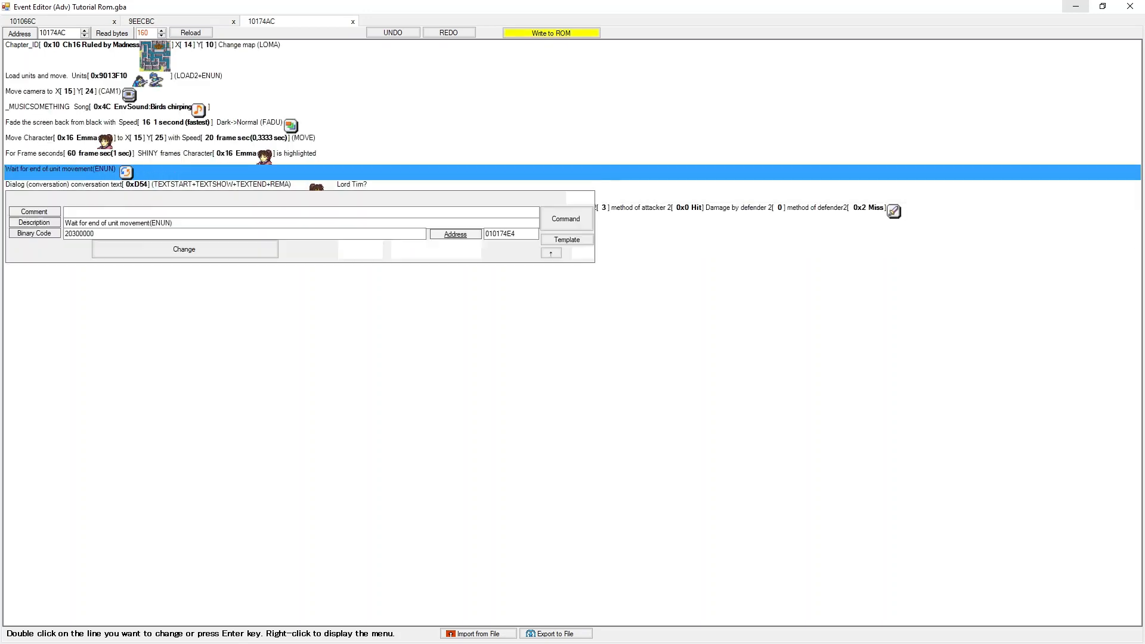
left_click(551, 253)
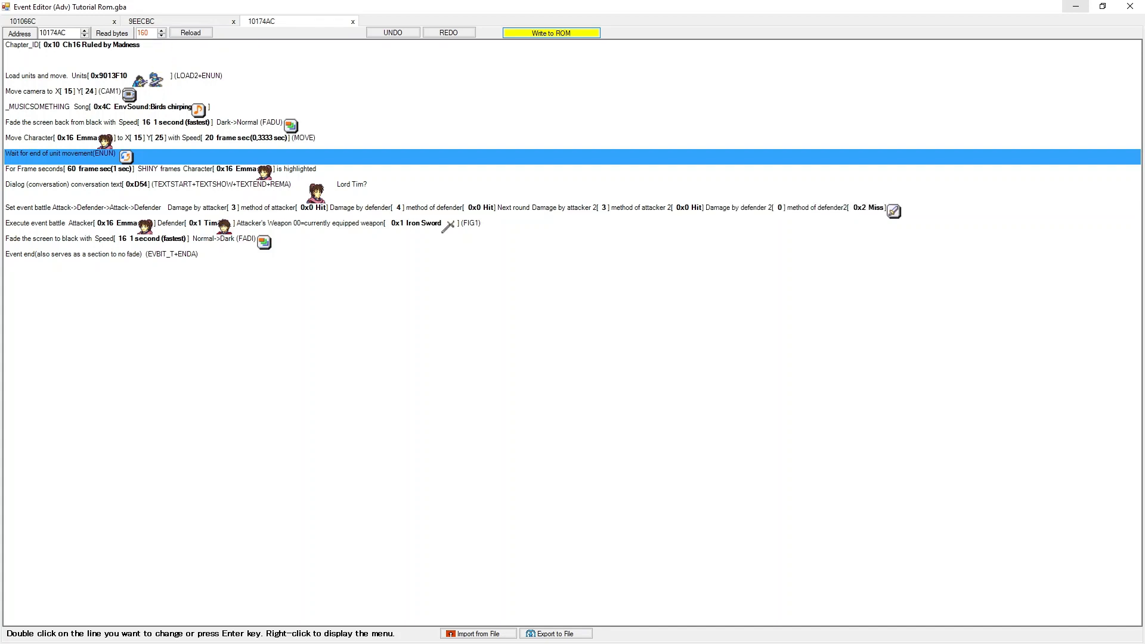
left_click(551, 33)
Rerun the ROM in VisualBoyAdvance and restart the Prologue save to play the updated event up to its dialogue.
key("F5")
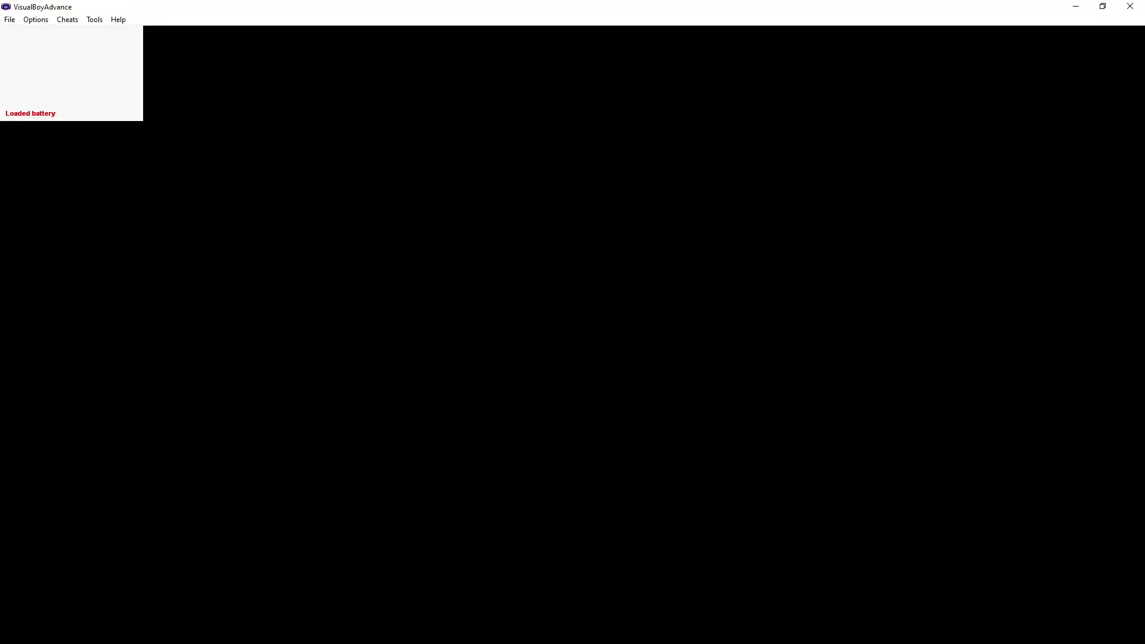
key("space")
key("Return")
key("Return")
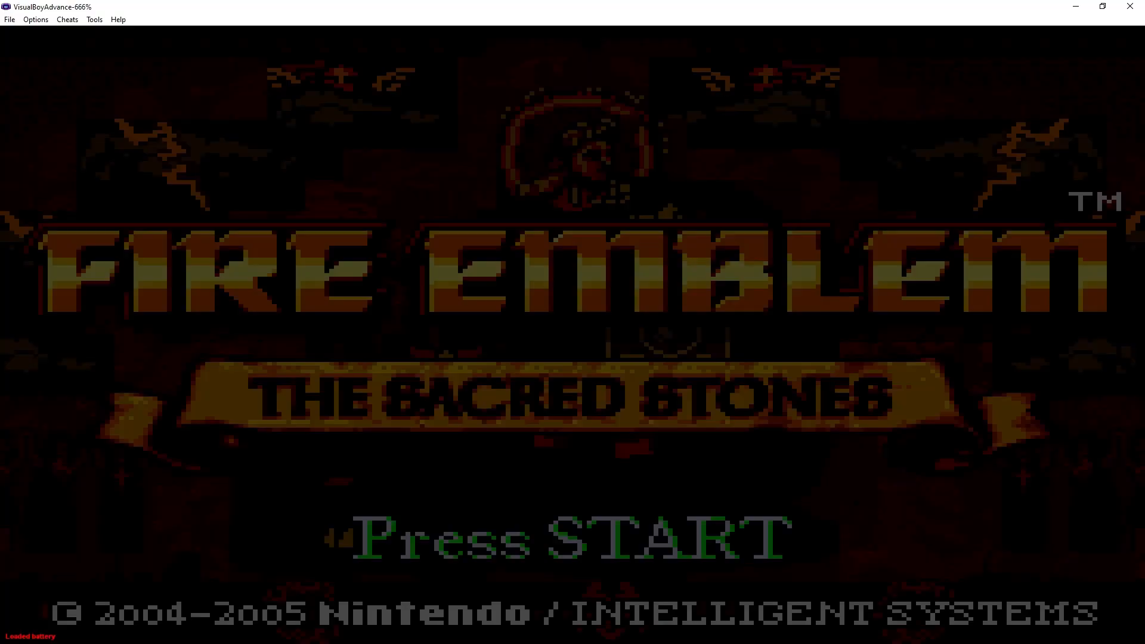
key("Return")
key("Return")
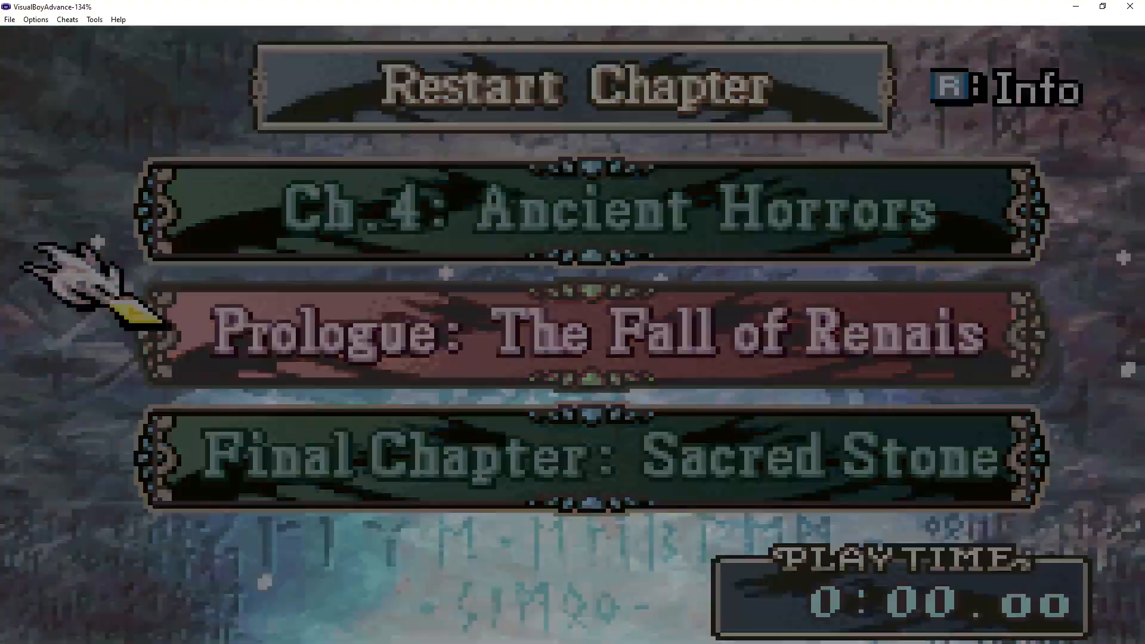
key("Return")
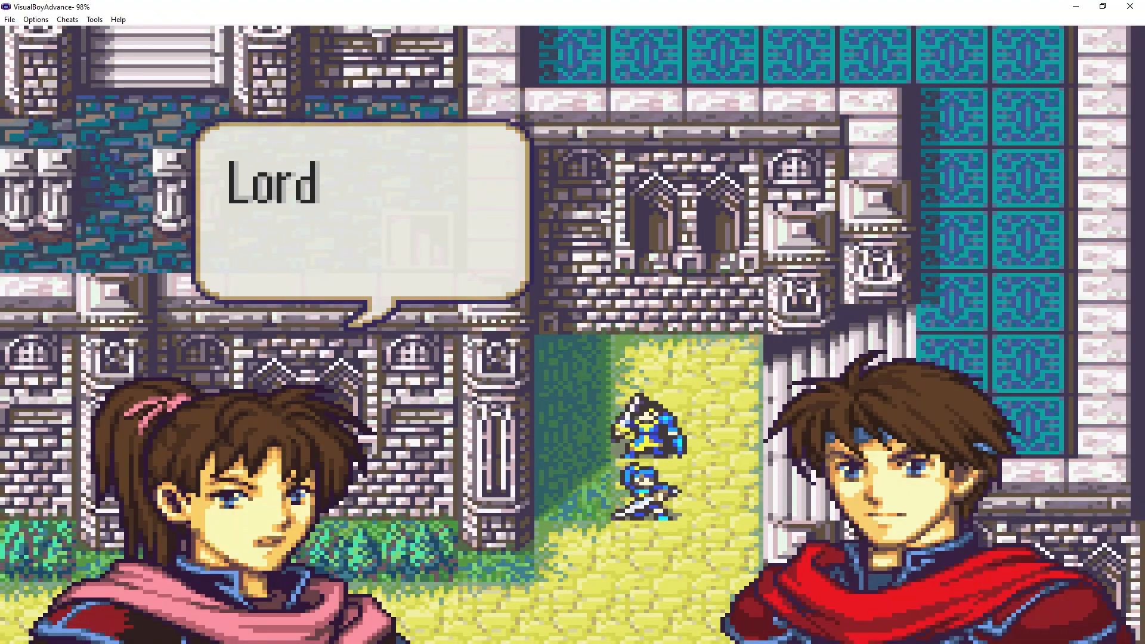
Advance through Emma and Lord Tim's conversation in the running event, past the duel proposal and Emma's reply.
key("z")
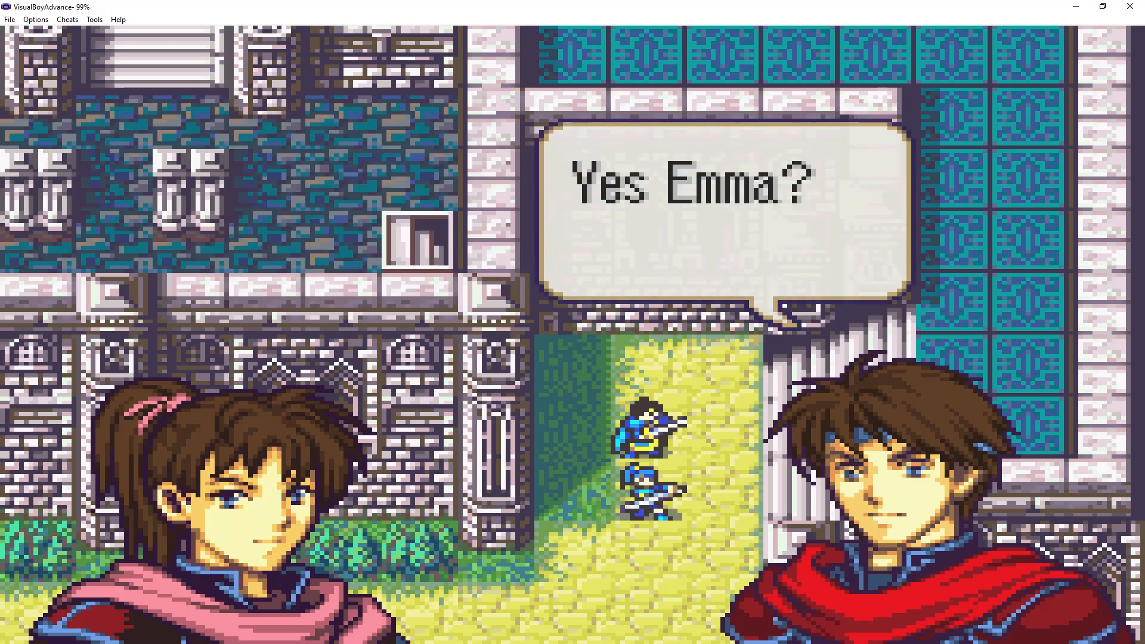
key("z")
key("z")
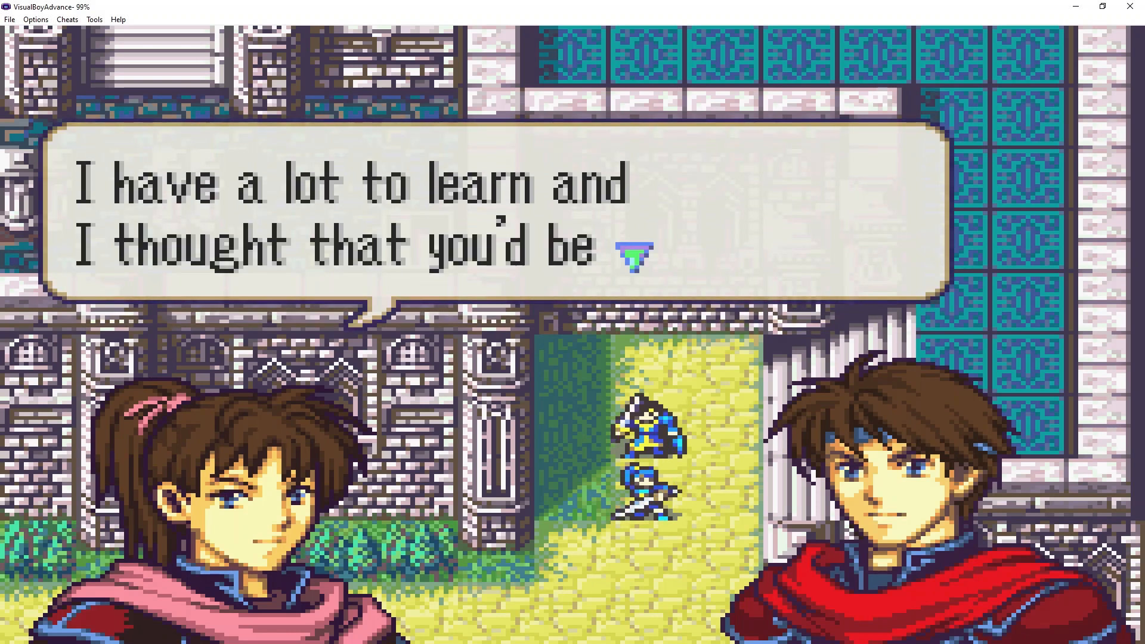
key("z")
key("z")
key("z")
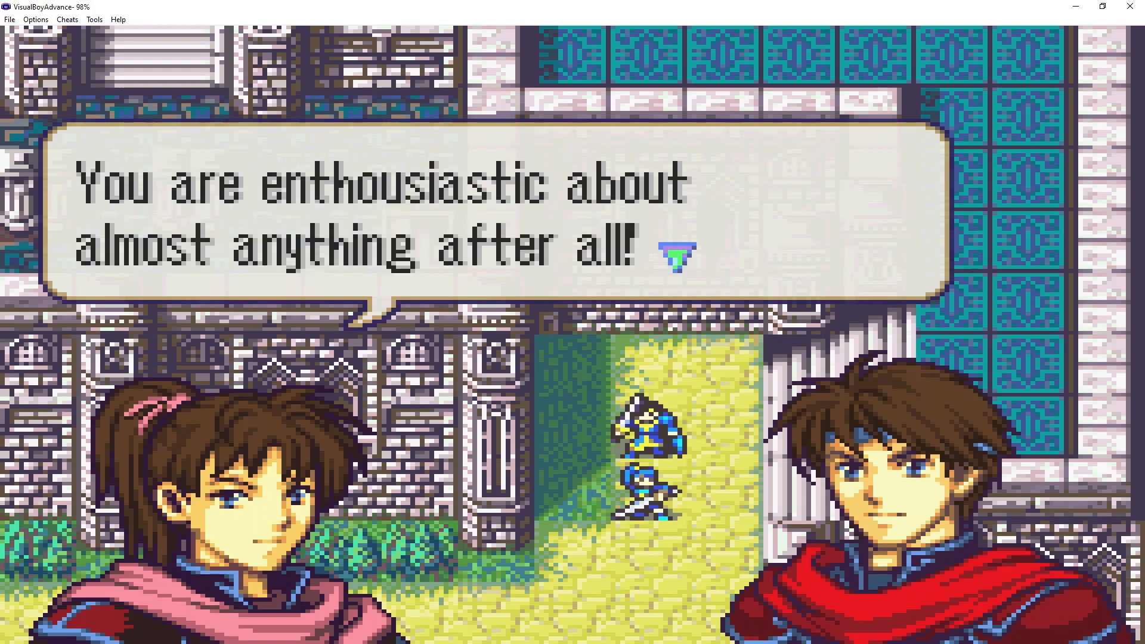
key("z")
key("z")
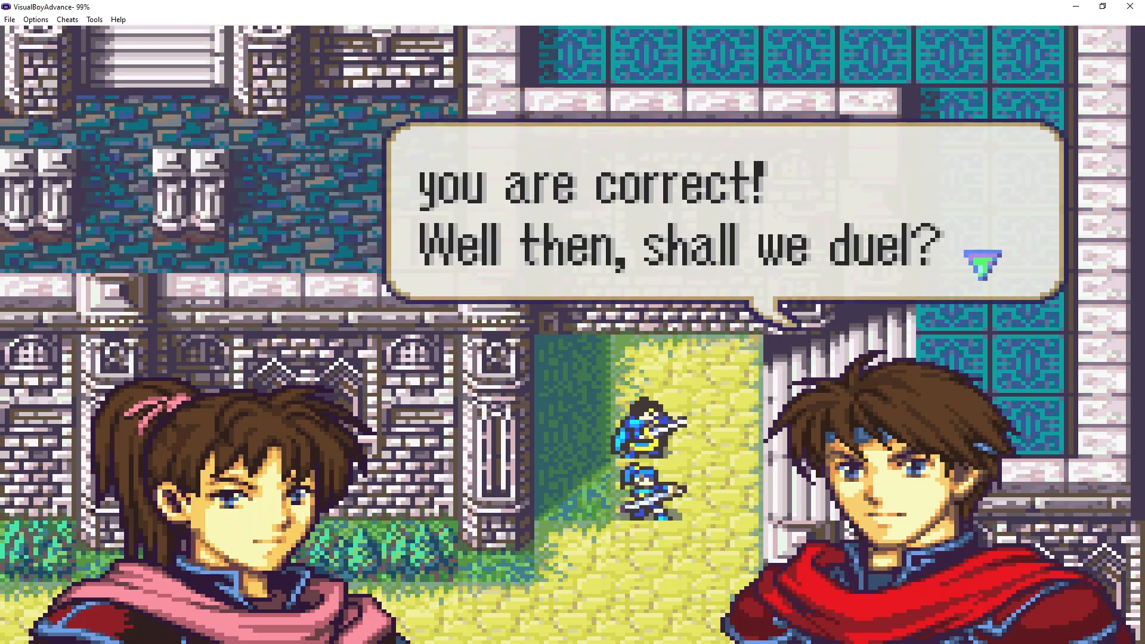
key("z")
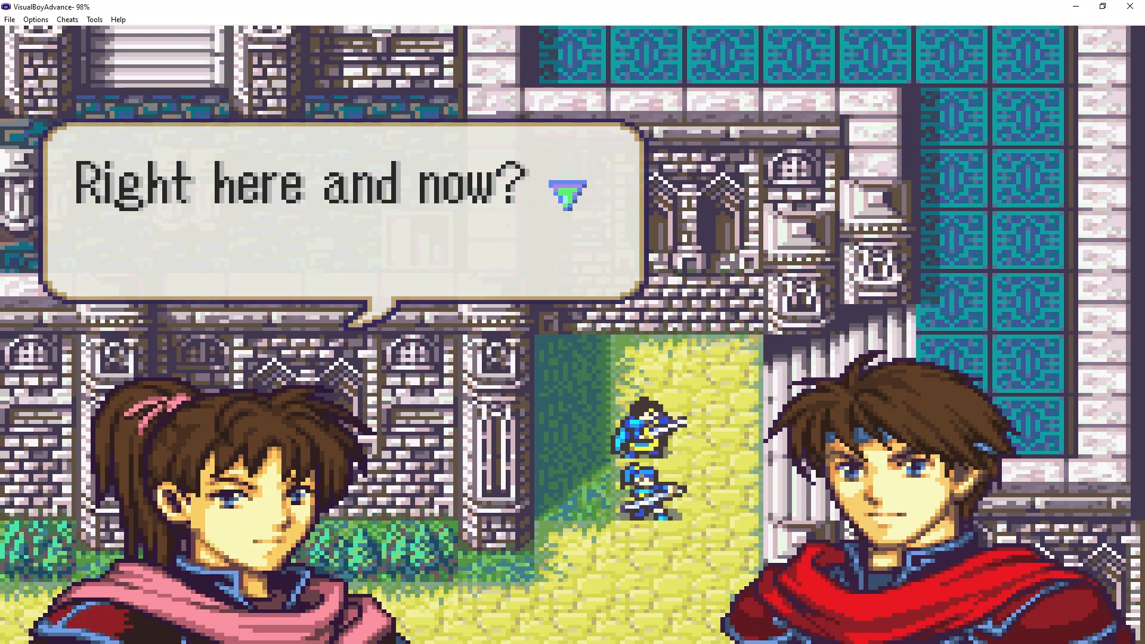
key("z")
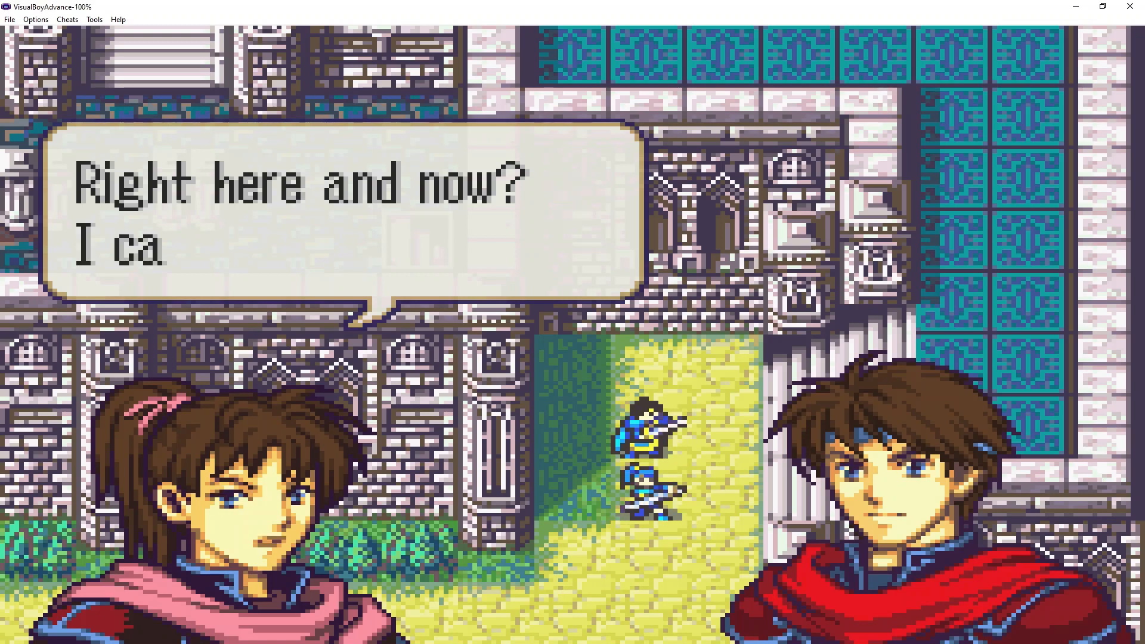
key("z")
key("z")
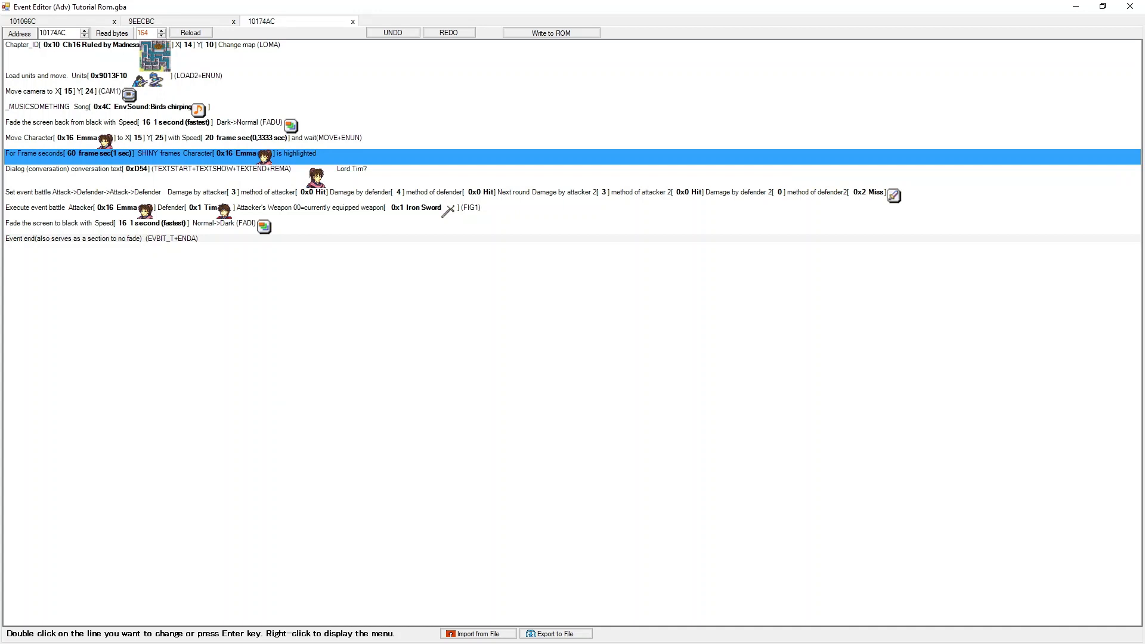
In the Event Editor, examine the end of event 10174AC, the opening of event 9EECBC, and the order of their calls in event 101066C.
left_click(101, 239)
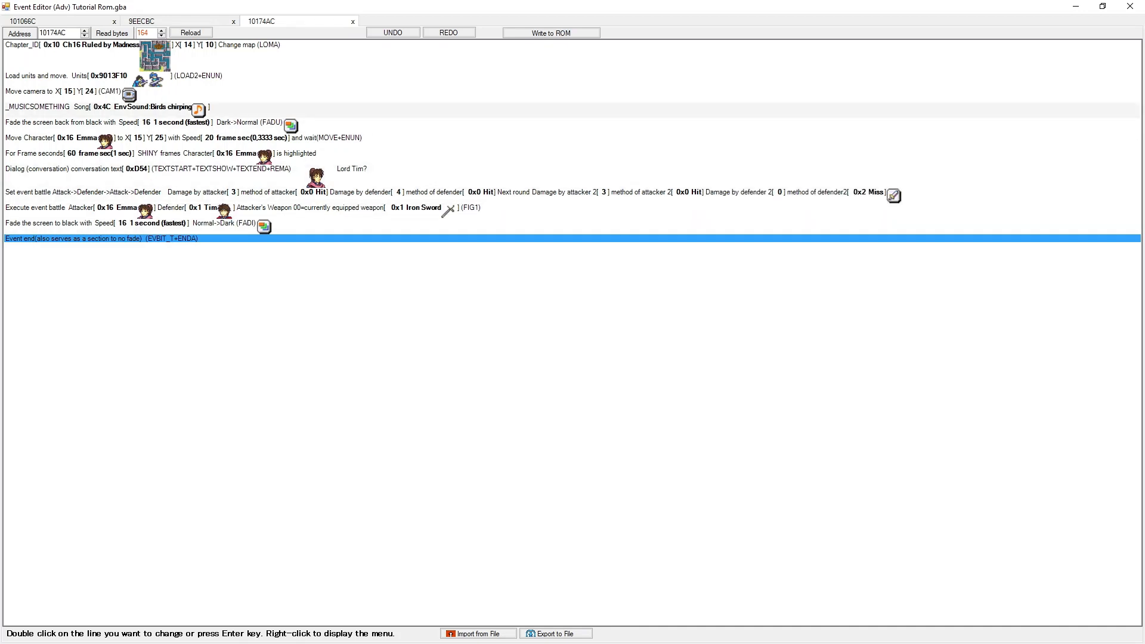
left_click(164, 21)
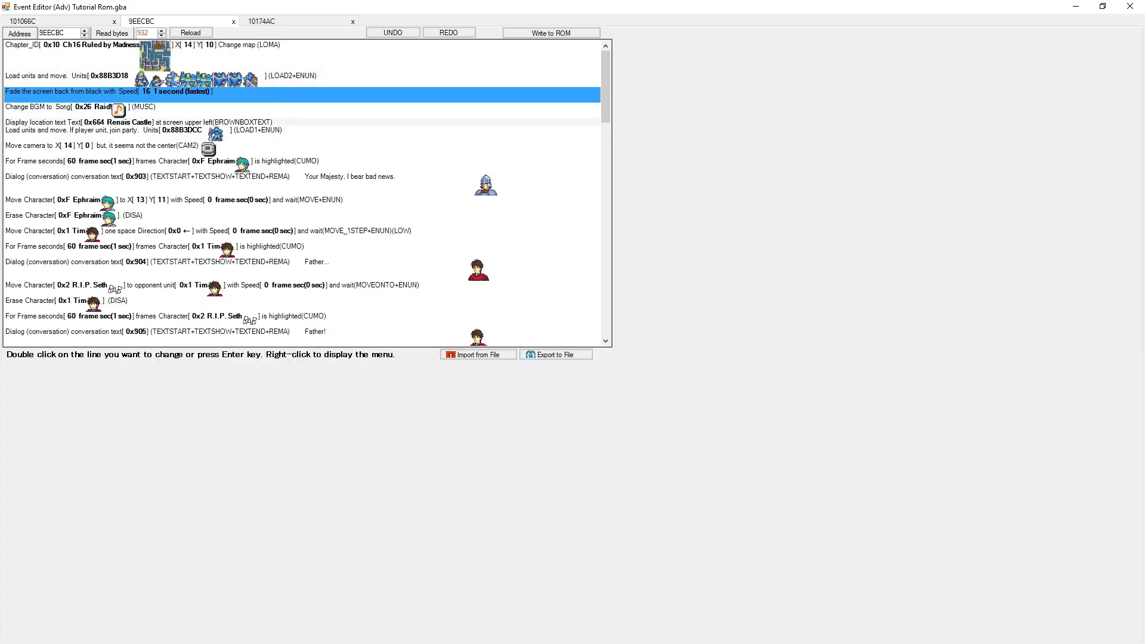
left_click(190, 80)
left_click(191, 164)
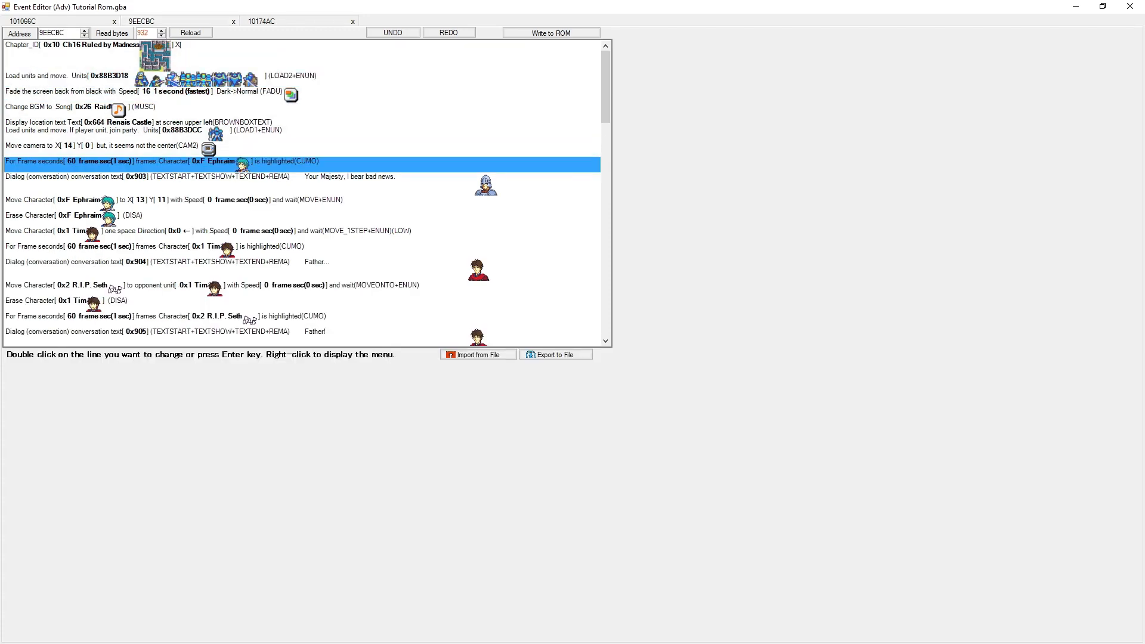
left_click(54, 21)
left_click(256, 203)
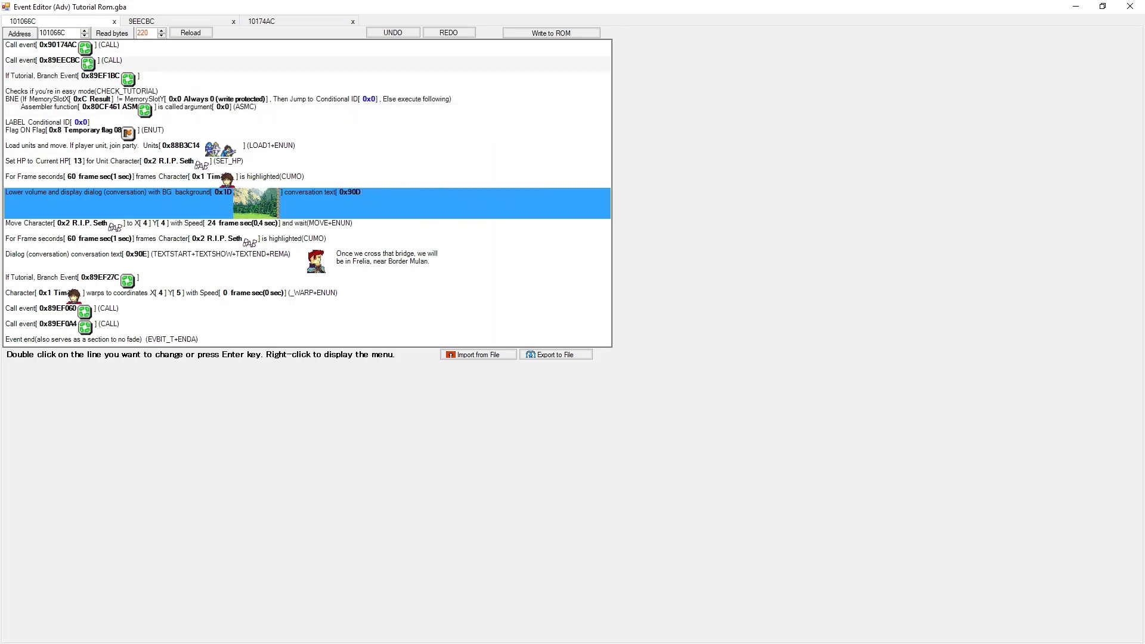
left_click(191, 49)
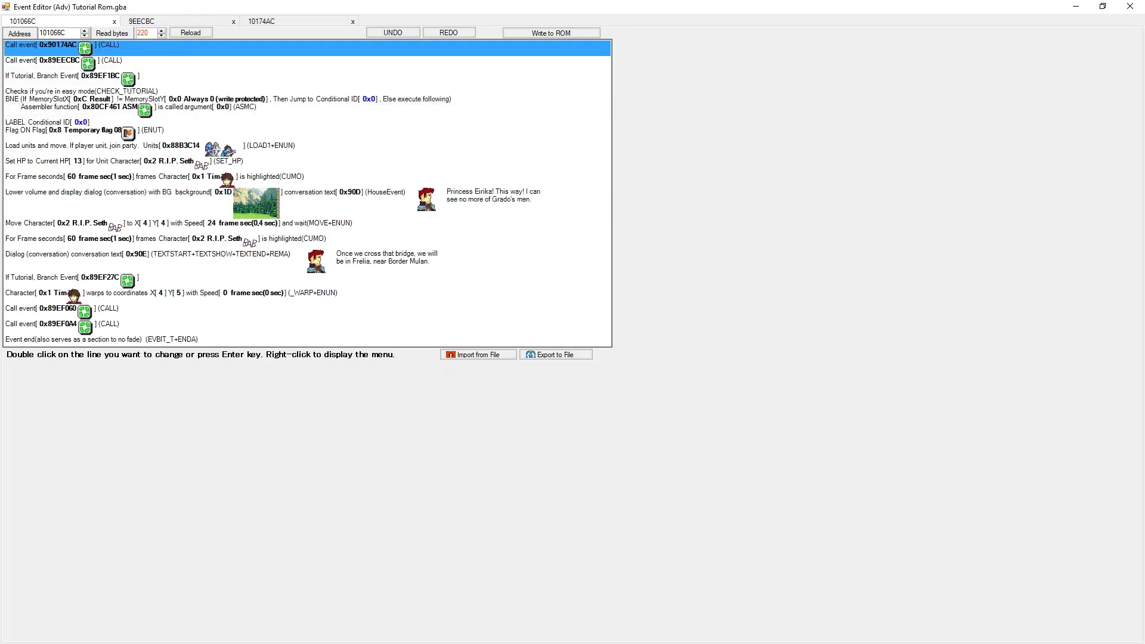
left_click(191, 64)
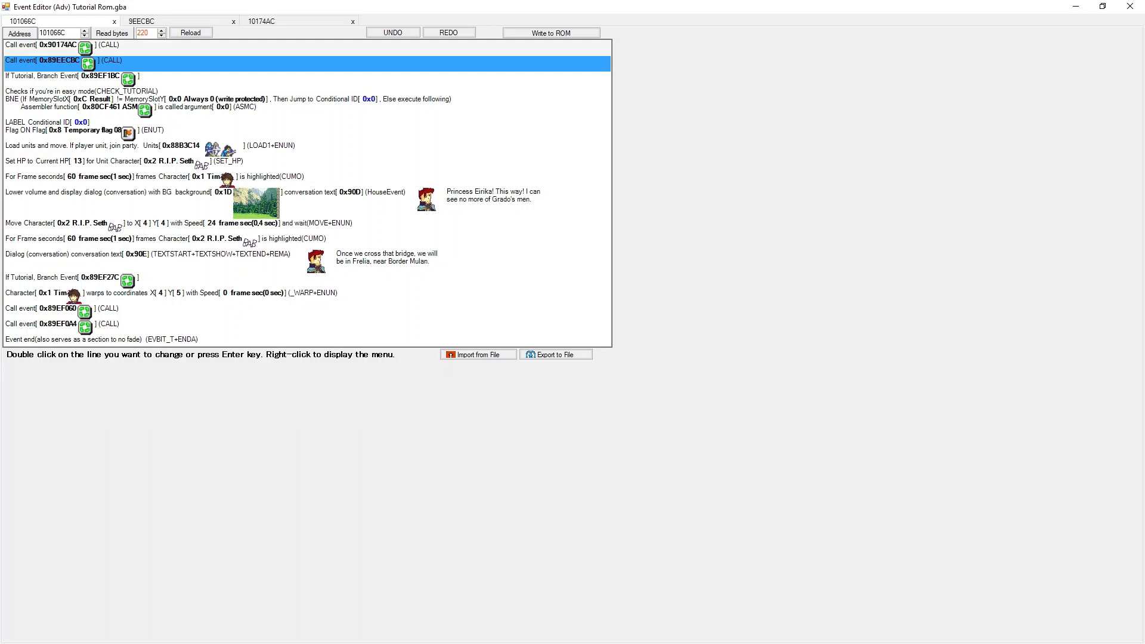
left_click(191, 48)
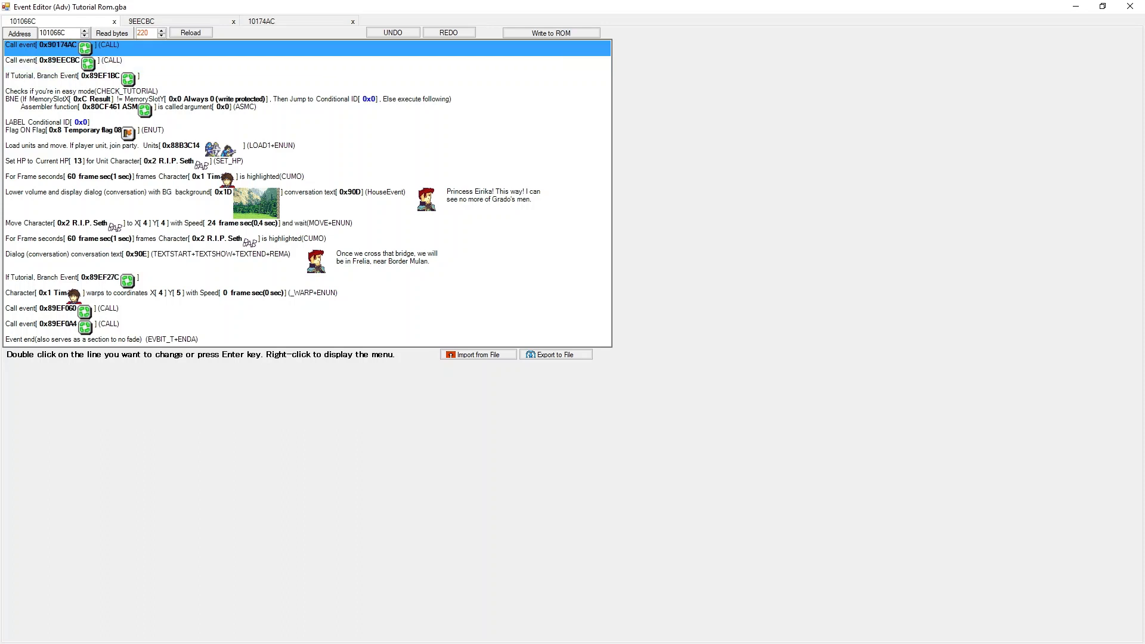